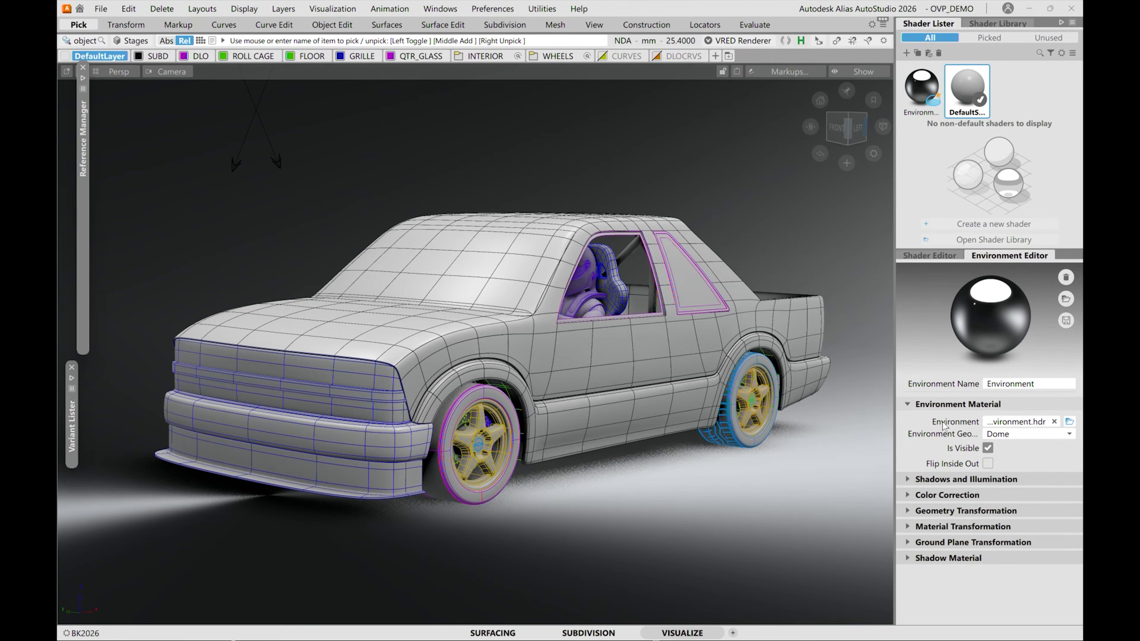
Check the environment geometry options, and switch the environment's visibility off and back on.
{"action": "left_click", "coordinate": [1005, 435]}
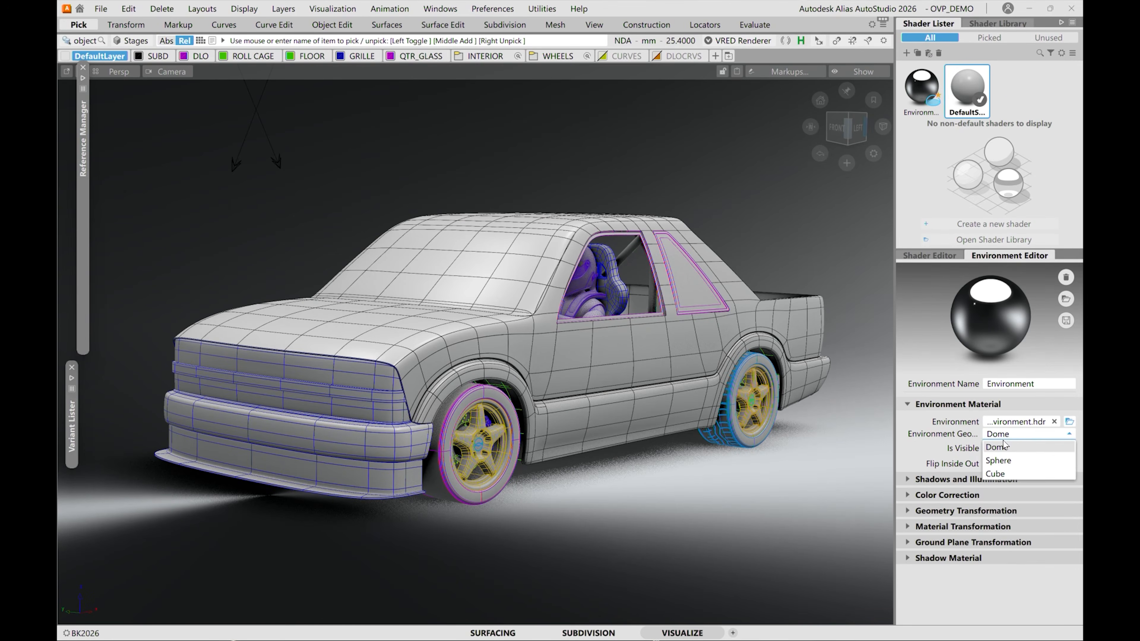
{"action": "left_click", "coordinate": [929, 453]}
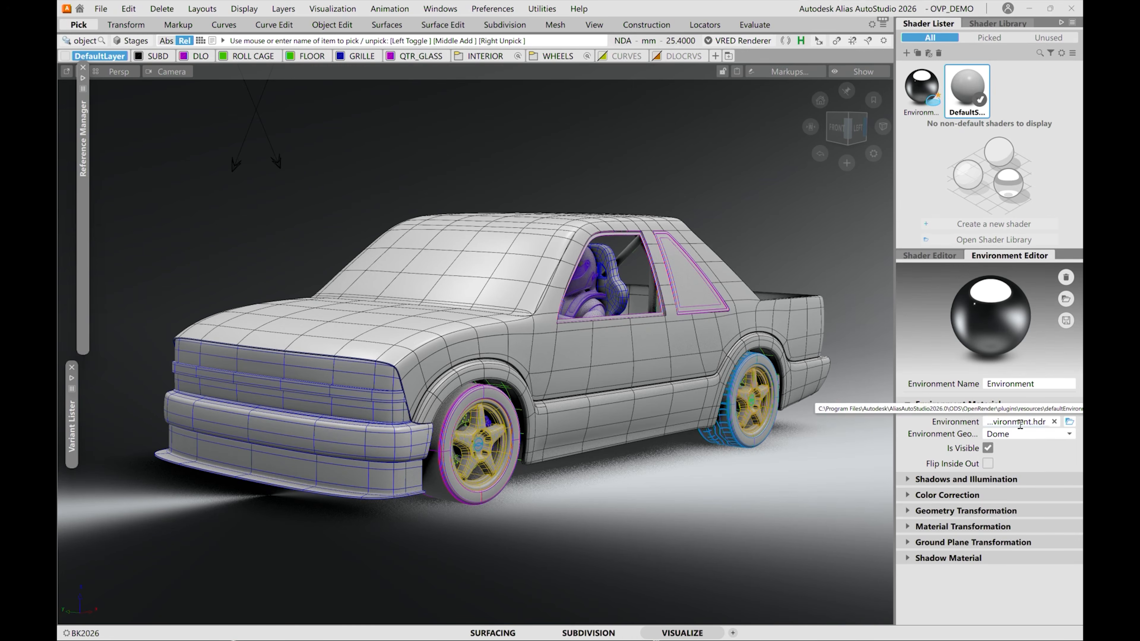
{"action": "left_click", "coordinate": [988, 448]}
{"action": "left_click", "coordinate": [988, 448]}
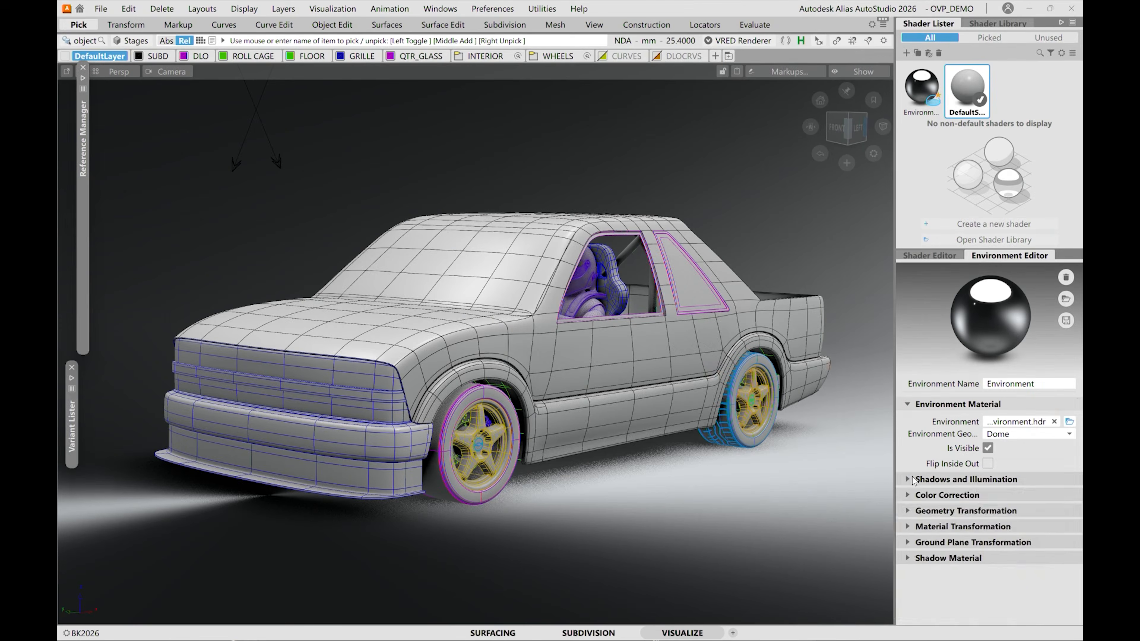
Set Shadow Lightsources to 2 in the environment's Shadows and Illumination settings.
{"action": "left_click", "coordinate": [909, 480]}
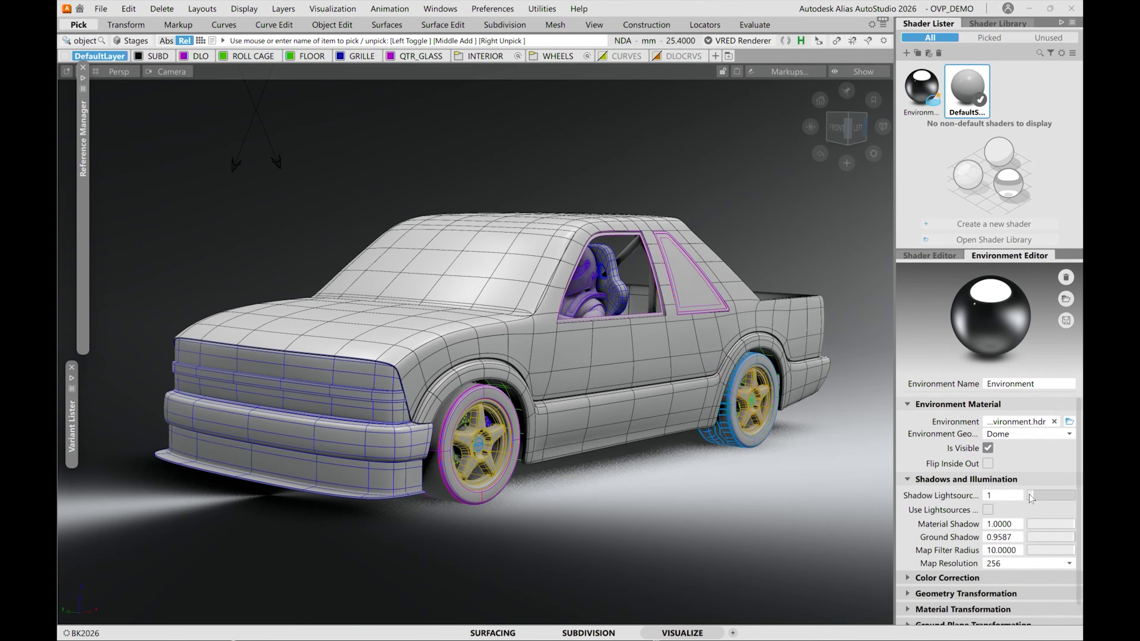
{"action": "left_click_drag", "start_coordinate": [1030, 498], "coordinate": [1018, 500]}
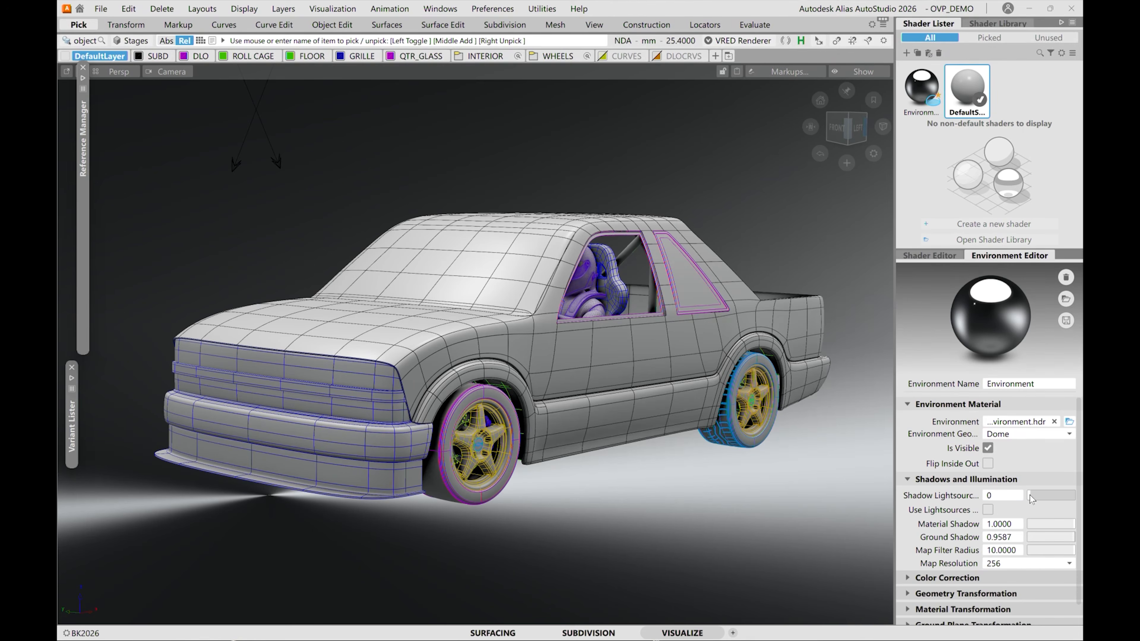
{"action": "left_click_drag", "start_coordinate": [1030, 499], "coordinate": [1035, 499]}
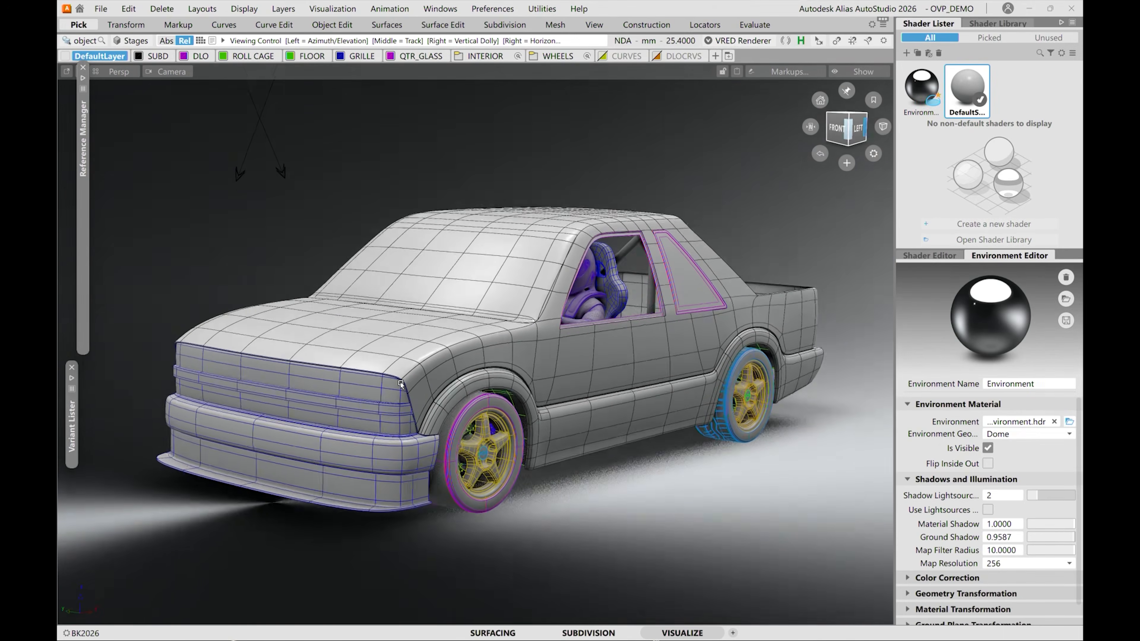
{"action": "left_click_drag", "start_coordinate": [842, 517], "coordinate": [849, 505], "text": "alt+shift"}
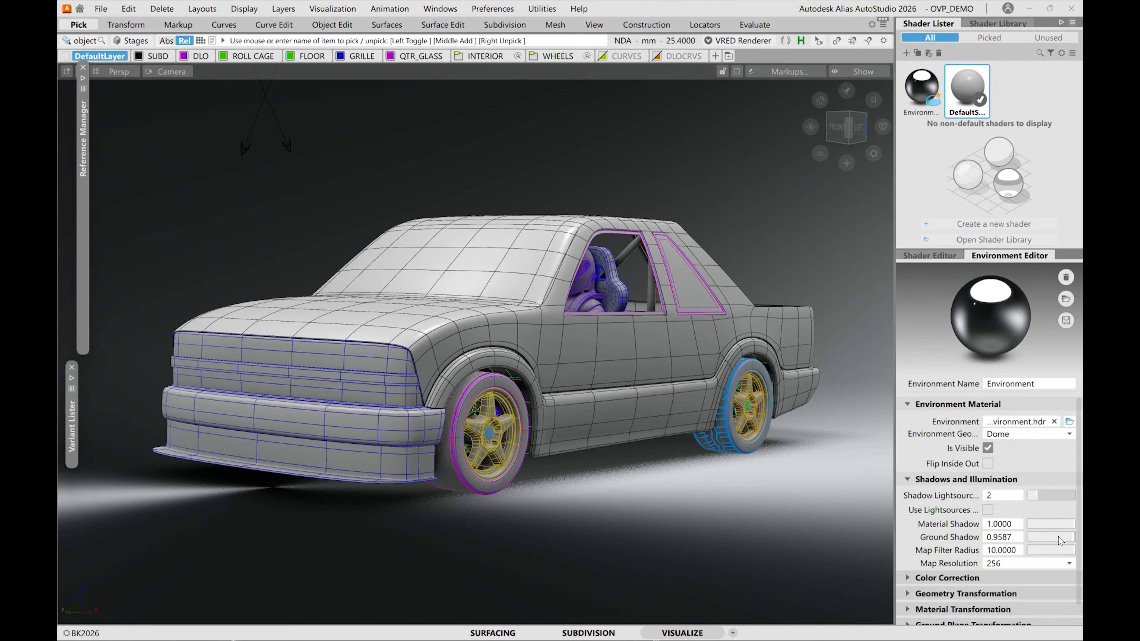
Set the environment's Ground Shadow to 0.9649 and its Map Filter Radius to 0.
{"action": "left_click_drag", "start_coordinate": [1016, 537], "coordinate": [1032, 538]}
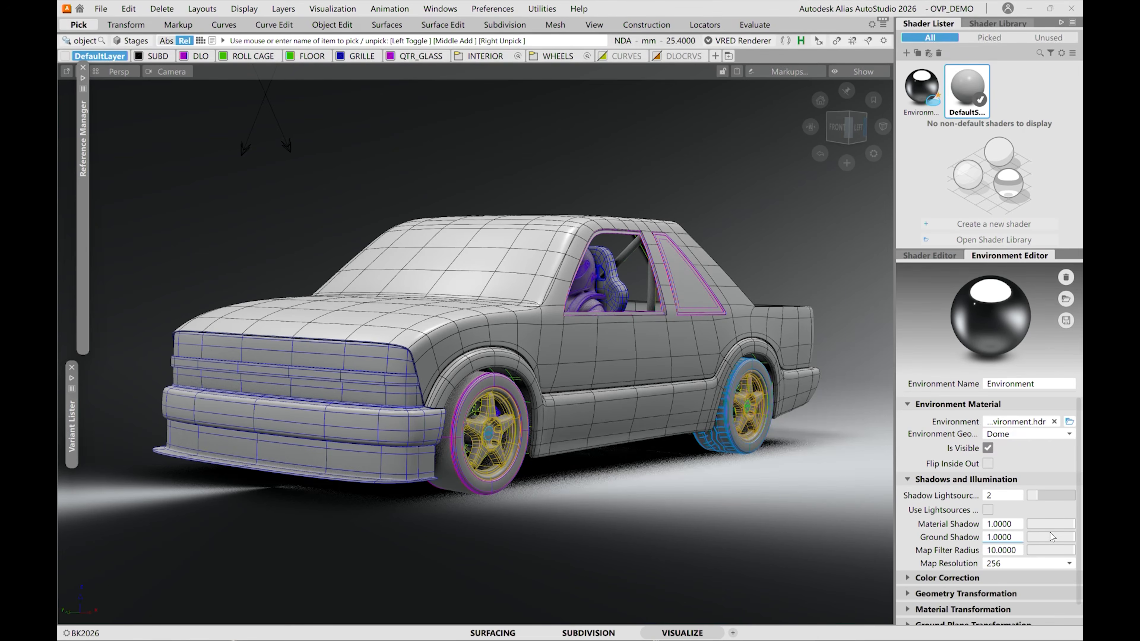
{"action": "left_click_drag", "start_coordinate": [1016, 537], "coordinate": [1028, 558]}
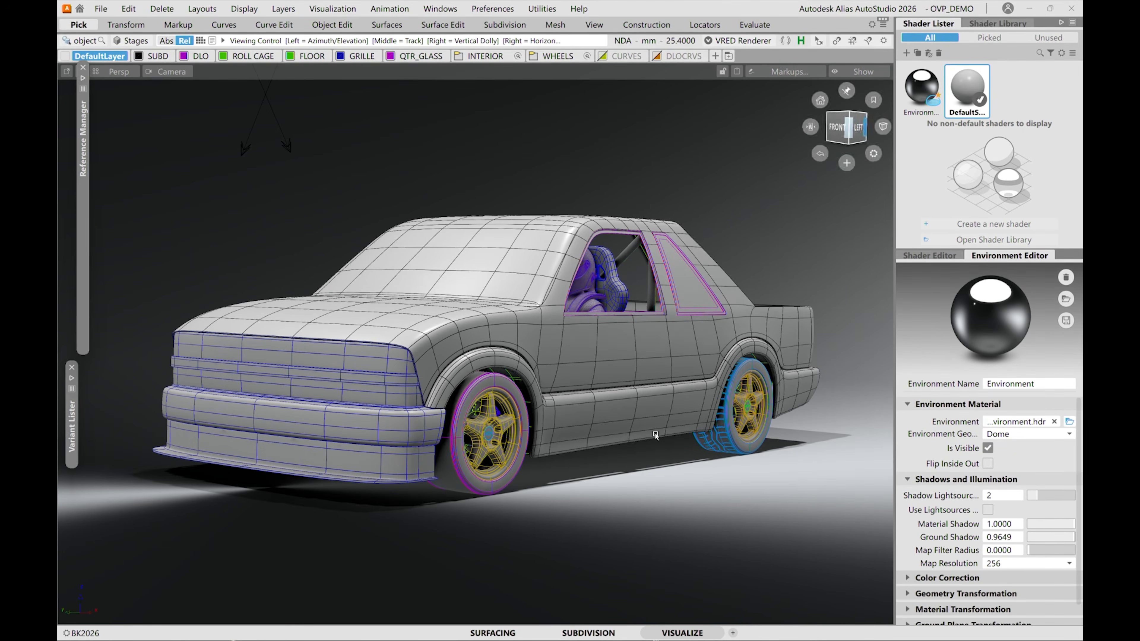
{"action": "left_click_drag", "start_coordinate": [656, 436], "coordinate": [647, 491], "text": "alt+shift"}
{"action": "right_click_drag", "start_coordinate": [647, 491], "coordinate": [700, 503], "text": "alt+shift"}
{"action": "middle_click_drag", "start_coordinate": [740, 615], "coordinate": [752, 536], "text": "alt+shift"}
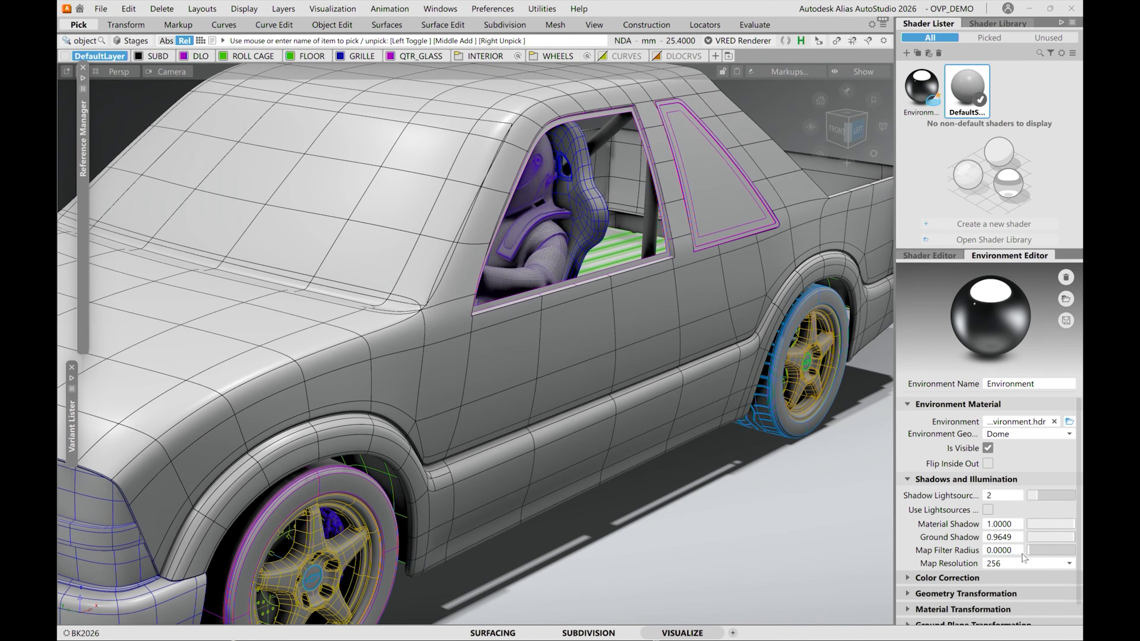
Soften the environment shadows by setting the Map Filter Radius to 5.1.
{"action": "left_click_drag", "start_coordinate": [1030, 557], "coordinate": [1052, 552]}
{"action": "left_click_drag", "start_coordinate": [505, 459], "coordinate": [498, 397], "text": "alt+shift"}
{"action": "right_click_drag", "start_coordinate": [548, 454], "coordinate": [465, 379], "text": "alt+shift"}
{"action": "left_click_drag", "start_coordinate": [465, 379], "coordinate": [650, 413], "text": "alt+shift"}
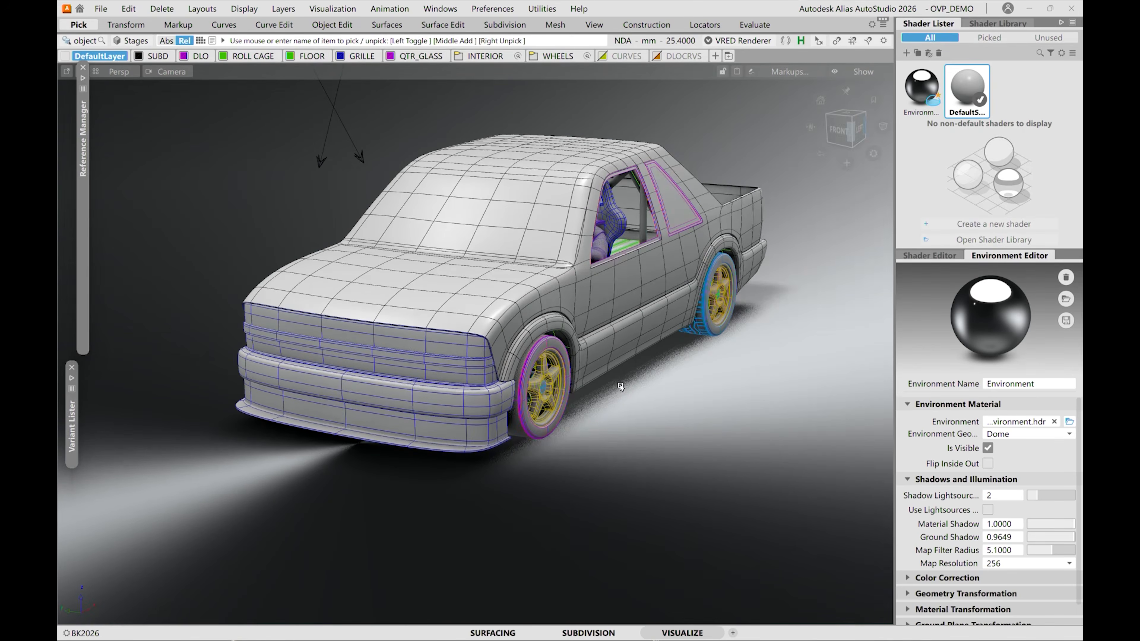
{"action": "right_click_drag", "start_coordinate": [621, 386], "coordinate": [517, 401], "text": "alt+shift"}
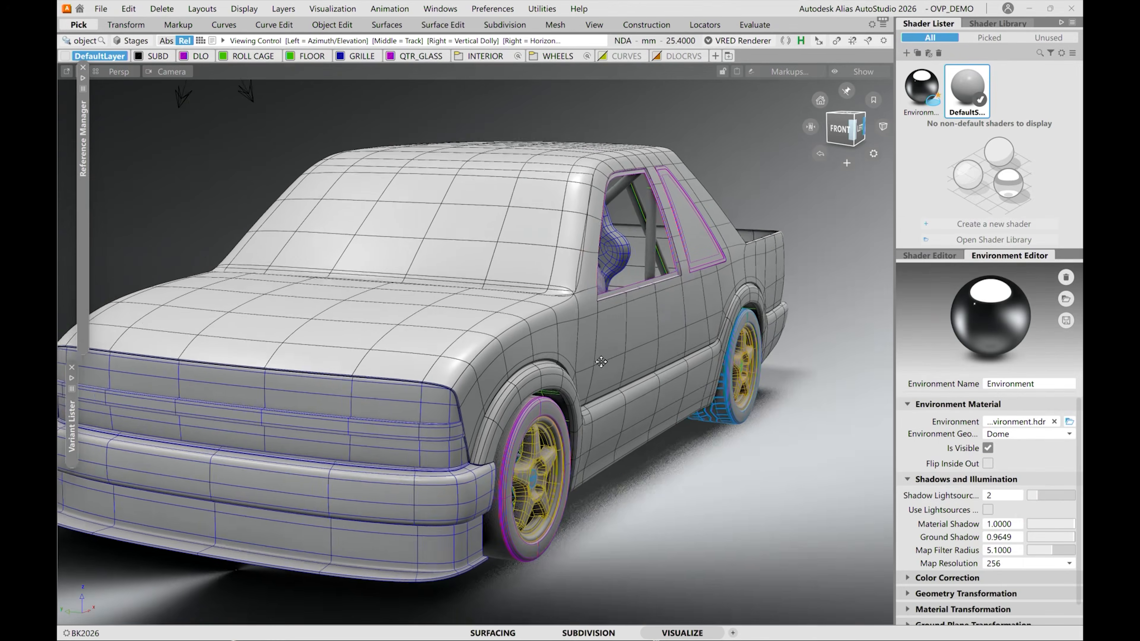
Set the environment's Shadow Lightsources to 0.
{"action": "left_click_drag", "start_coordinate": [499, 355], "coordinate": [556, 364], "text": "alt+shift"}
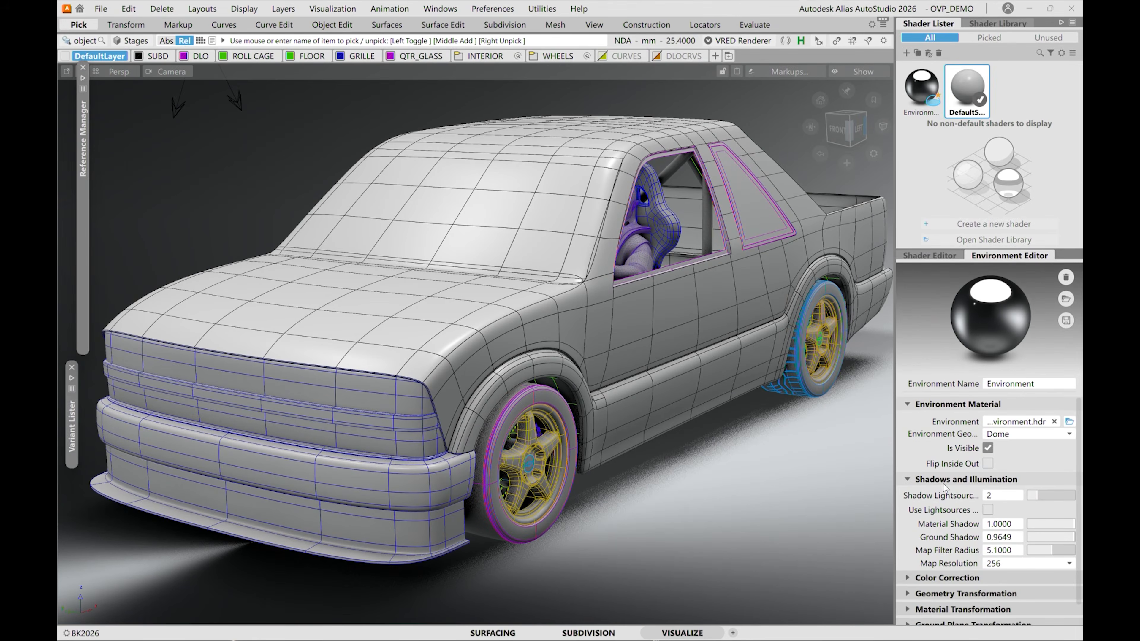
{"action": "left_click_drag", "start_coordinate": [1038, 500], "coordinate": [1004, 498]}
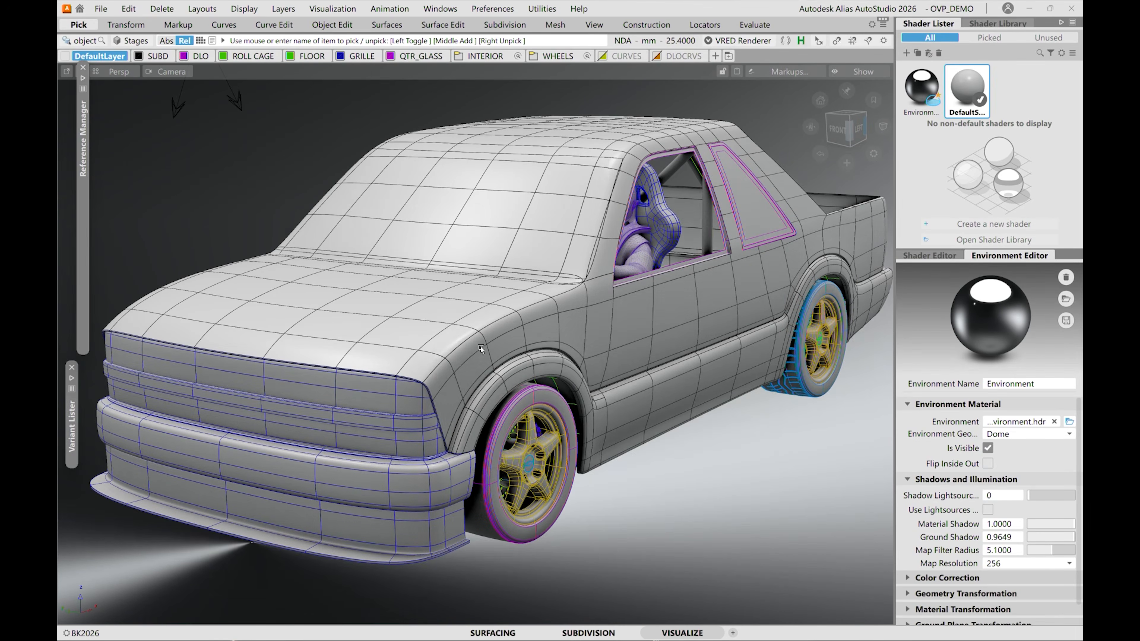
{"action": "left_click_drag", "start_coordinate": [481, 348], "coordinate": [530, 318], "text": "alt+shift"}
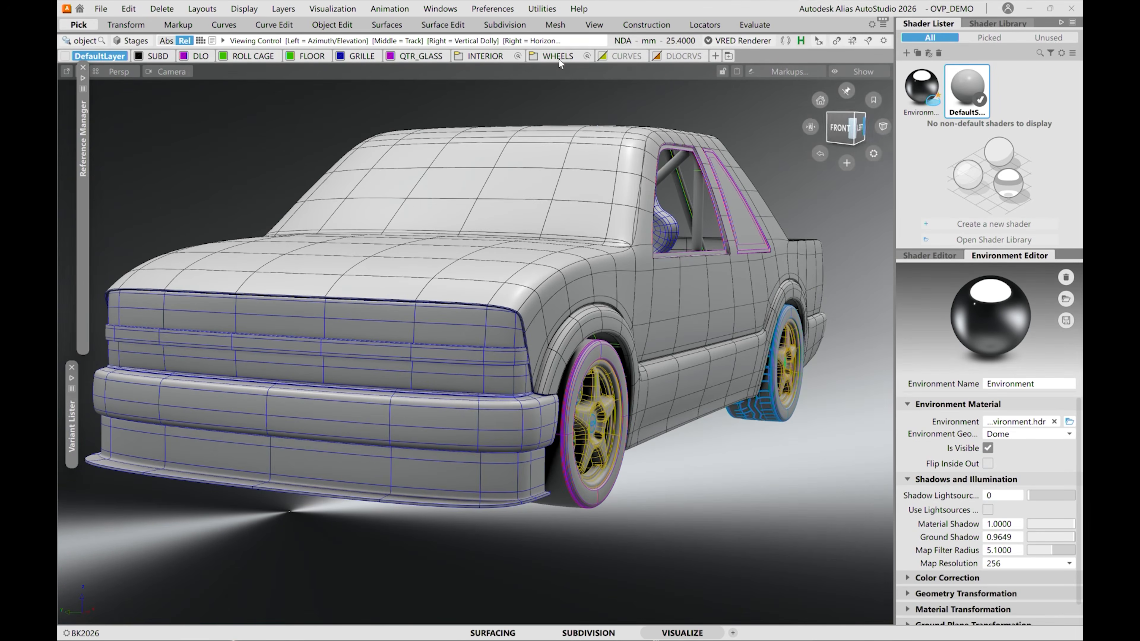
Open the Light Lister and enable ground shadows for Directional_light_1 and Directional_Light_2.
{"action": "left_click", "coordinate": [355, 9]}
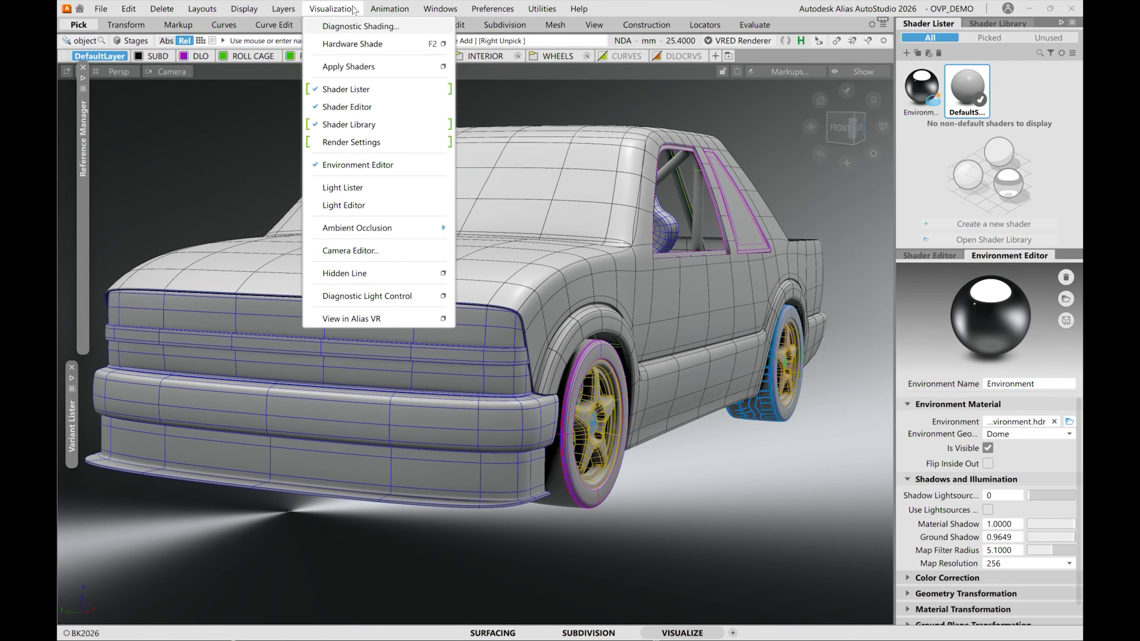
{"action": "left_click", "coordinate": [349, 188]}
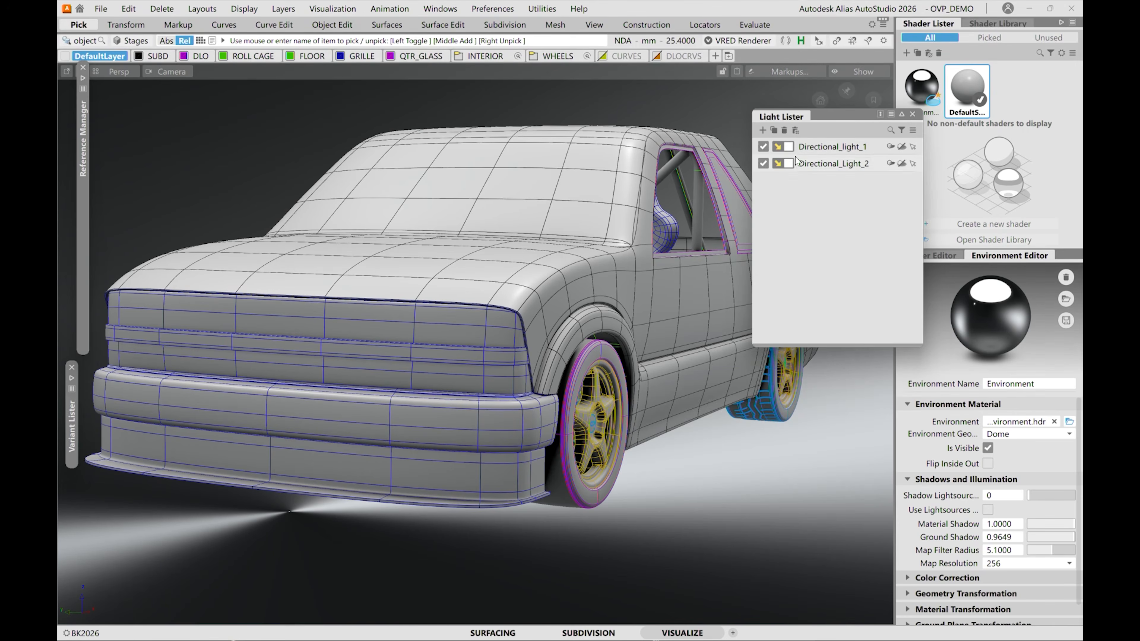
{"action": "left_click", "coordinate": [903, 148]}
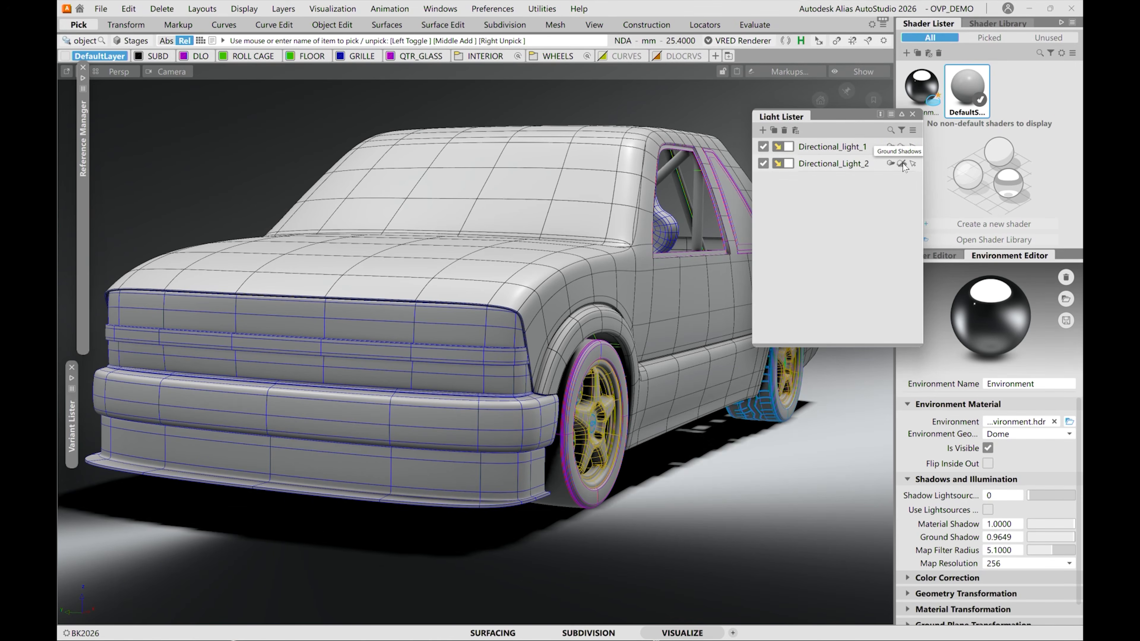
{"action": "left_click", "coordinate": [901, 163]}
{"action": "left_click_drag", "start_coordinate": [854, 120], "coordinate": [216, 104]}
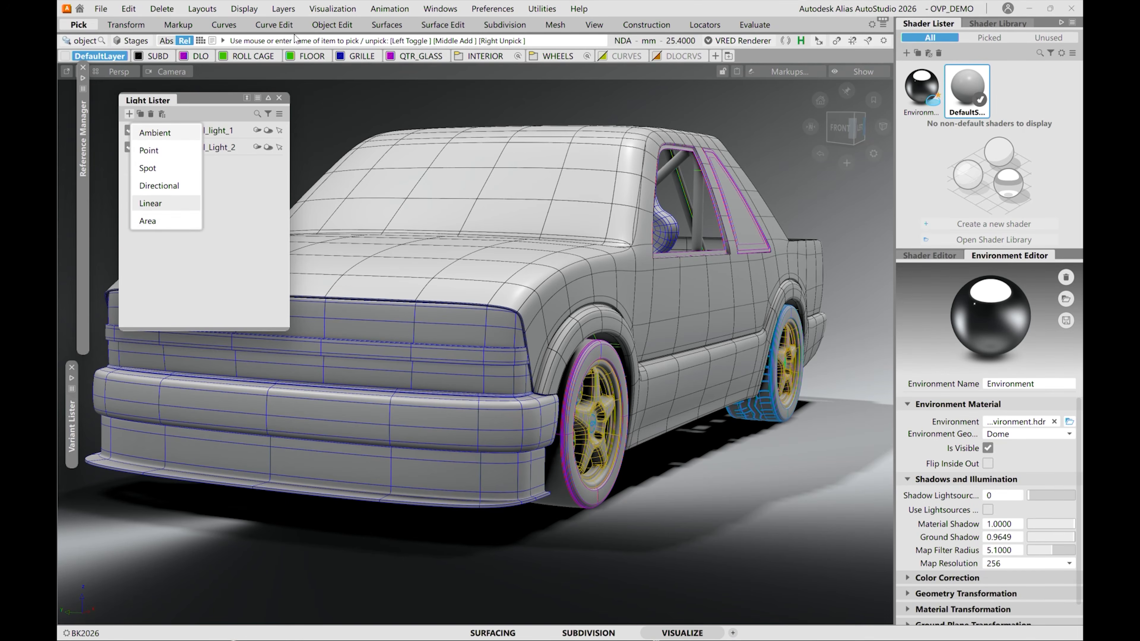
{"action": "left_click", "coordinate": [211, 93]}
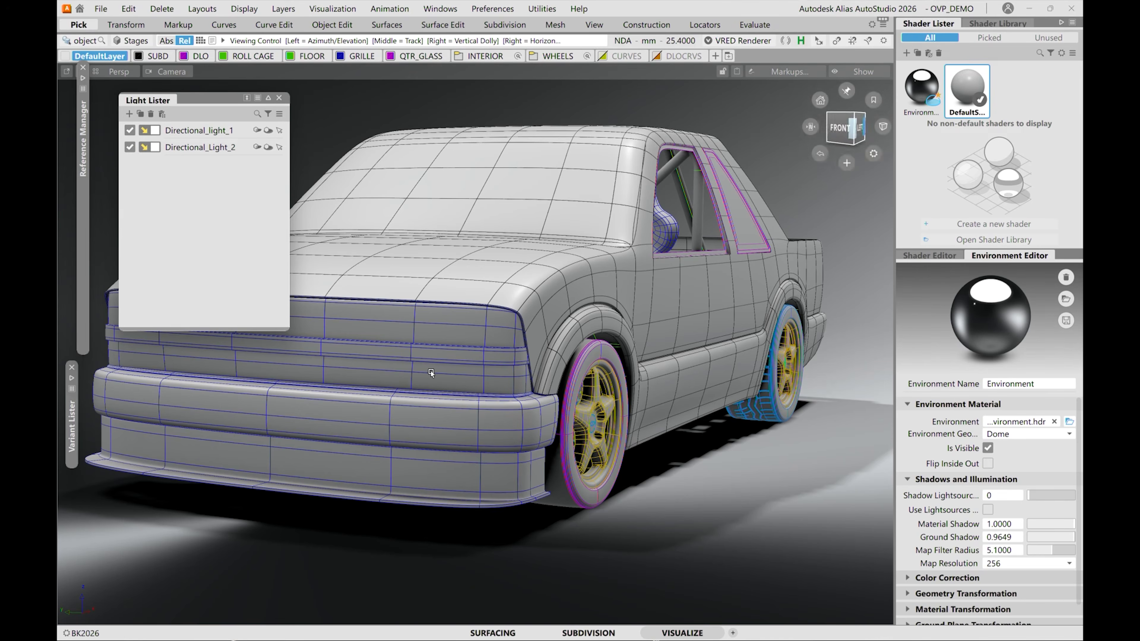
{"action": "left_click_drag", "start_coordinate": [362, 223], "coordinate": [518, 347], "text": "alt+shift"}
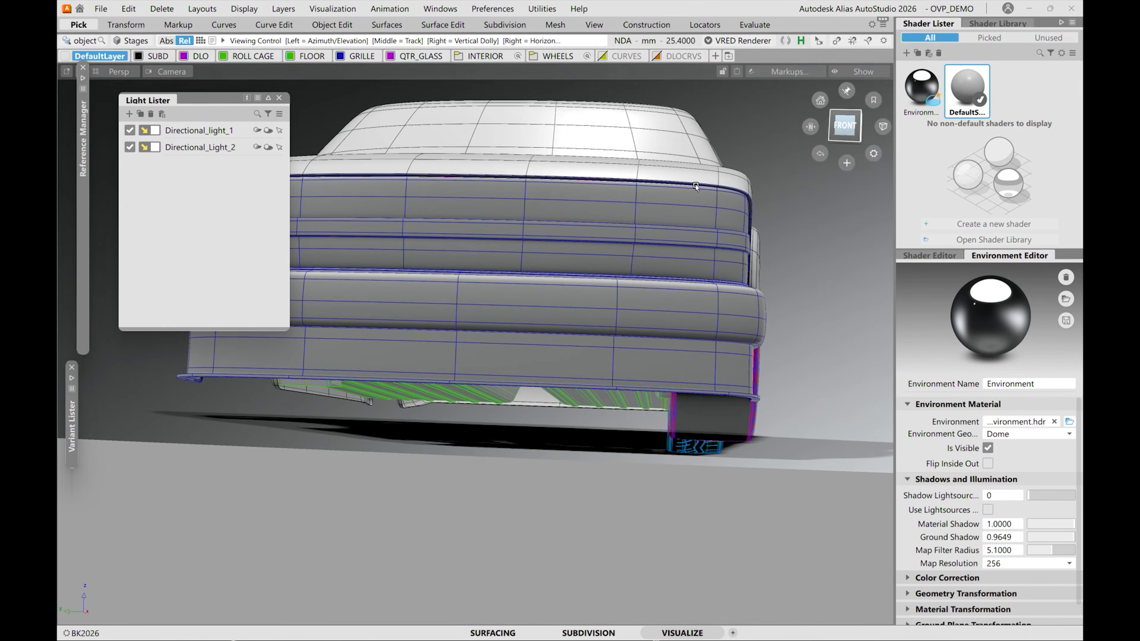
{"action": "left_click", "coordinate": [865, 72]}
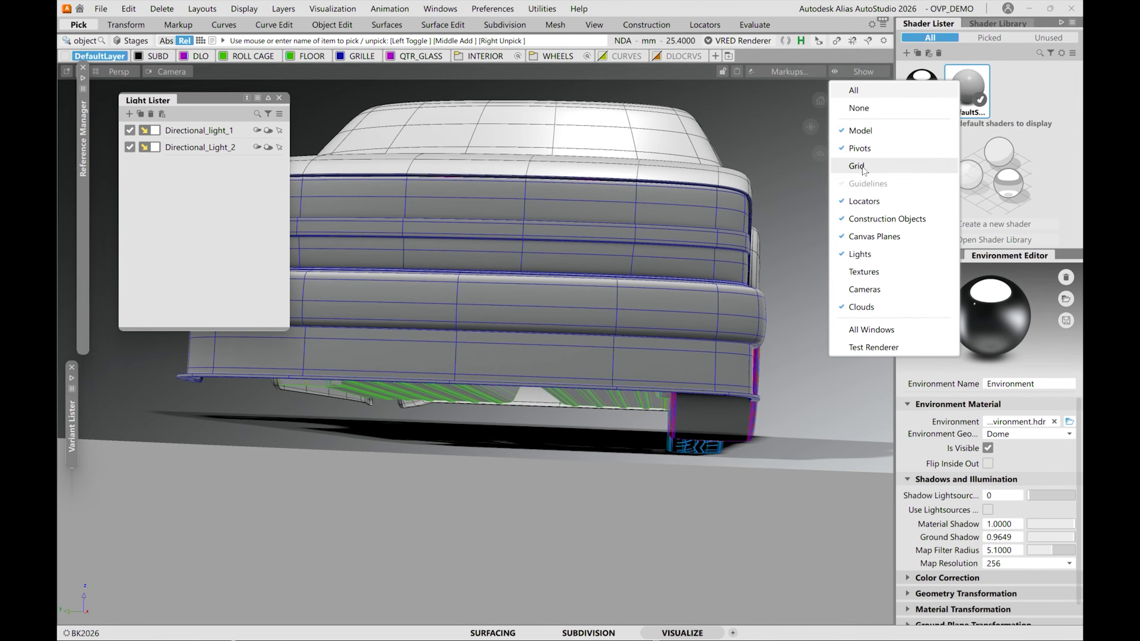
{"action": "left_click", "coordinate": [563, 427]}
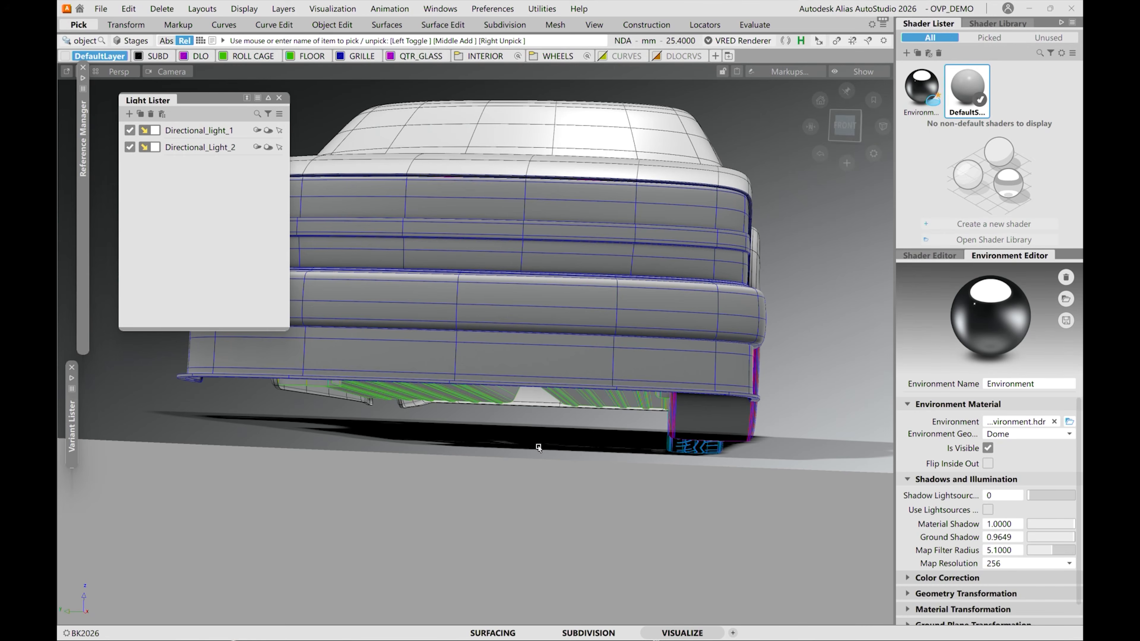
{"action": "left_click_drag", "start_coordinate": [515, 288], "coordinate": [541, 265], "text": "alt+shift"}
{"action": "left_click", "coordinate": [519, 452], "text": "ctrl+shift"}
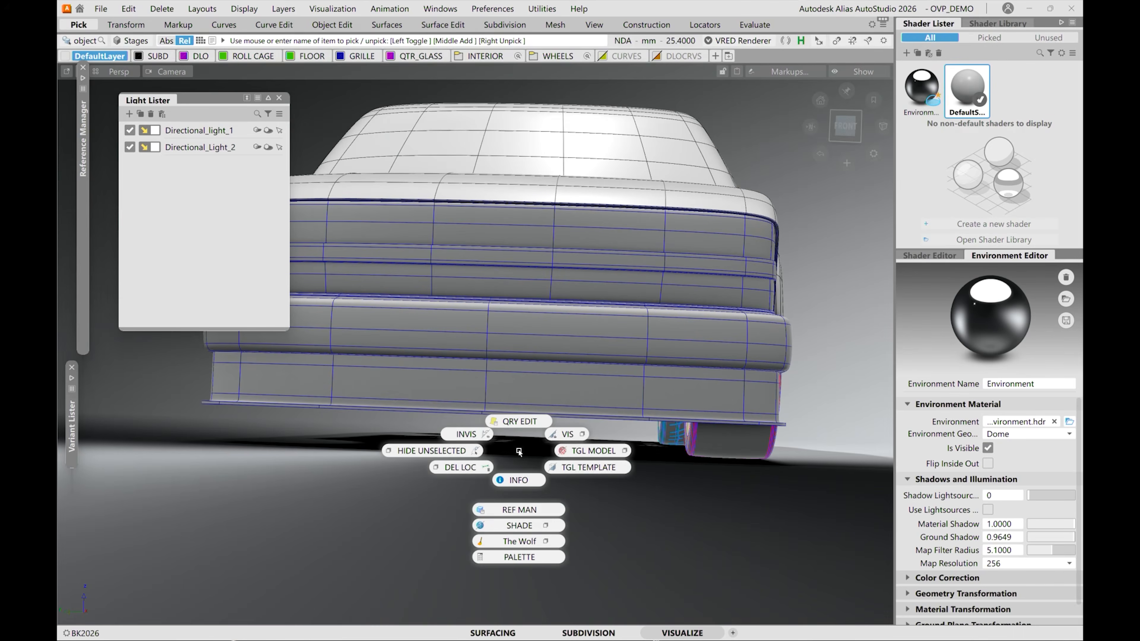
{"action": "left_click", "coordinate": [553, 435]}
Pick one of the two directional lights above the truck and move it sideways away from the other with the transform manipulator.
{"action": "left_click_drag", "start_coordinate": [562, 341], "coordinate": [578, 247], "text": "alt+shift"}
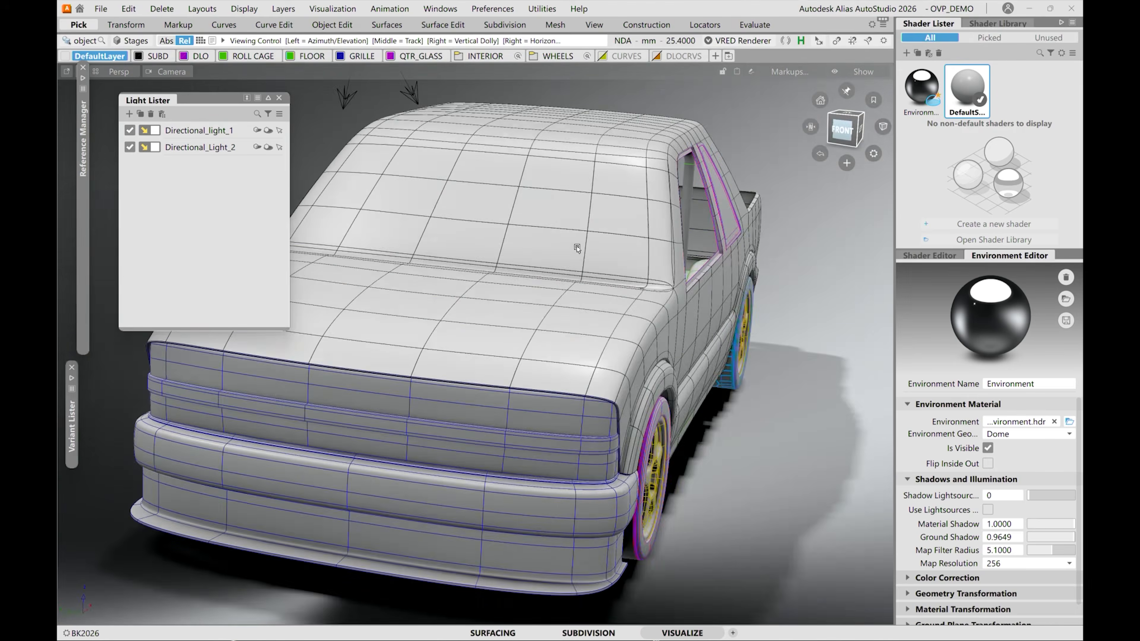
{"action": "right_click_drag", "start_coordinate": [578, 247], "coordinate": [574, 260], "text": "alt+shift"}
{"action": "middle_click_drag", "start_coordinate": [596, 188], "coordinate": [585, 266], "text": "alt+shift"}
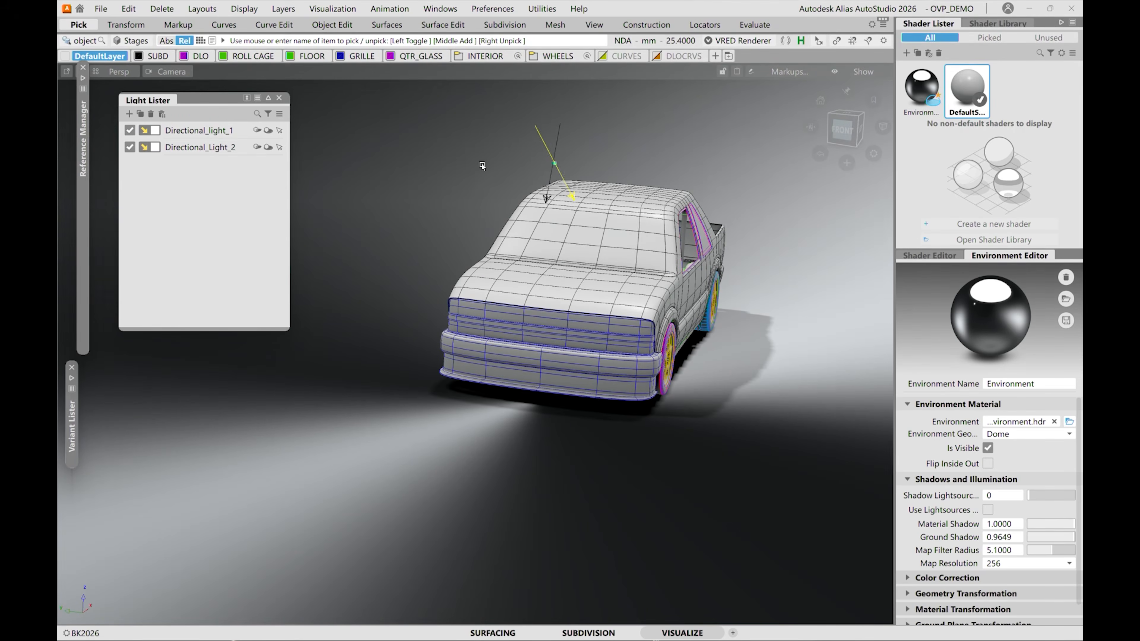
{"action": "right_click_drag", "start_coordinate": [482, 165], "coordinate": [481, 134], "text": "ctrl+shift"}
{"action": "left_click_drag", "start_coordinate": [523, 150], "coordinate": [699, 129], "text": "alt+shift"}
{"action": "left_click_drag", "start_coordinate": [658, 264], "coordinate": [682, 174], "text": "alt+shift"}
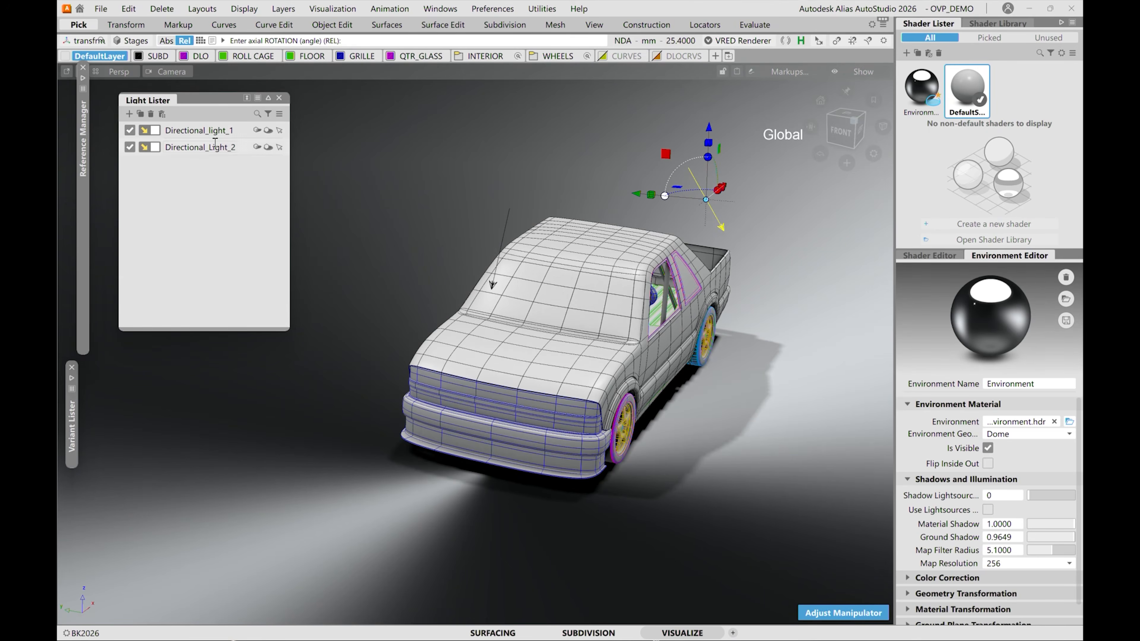
Turn the ground shadows of both directional lights off and back on.
{"action": "left_click", "coordinate": [268, 147]}
{"action": "left_click", "coordinate": [268, 130]}
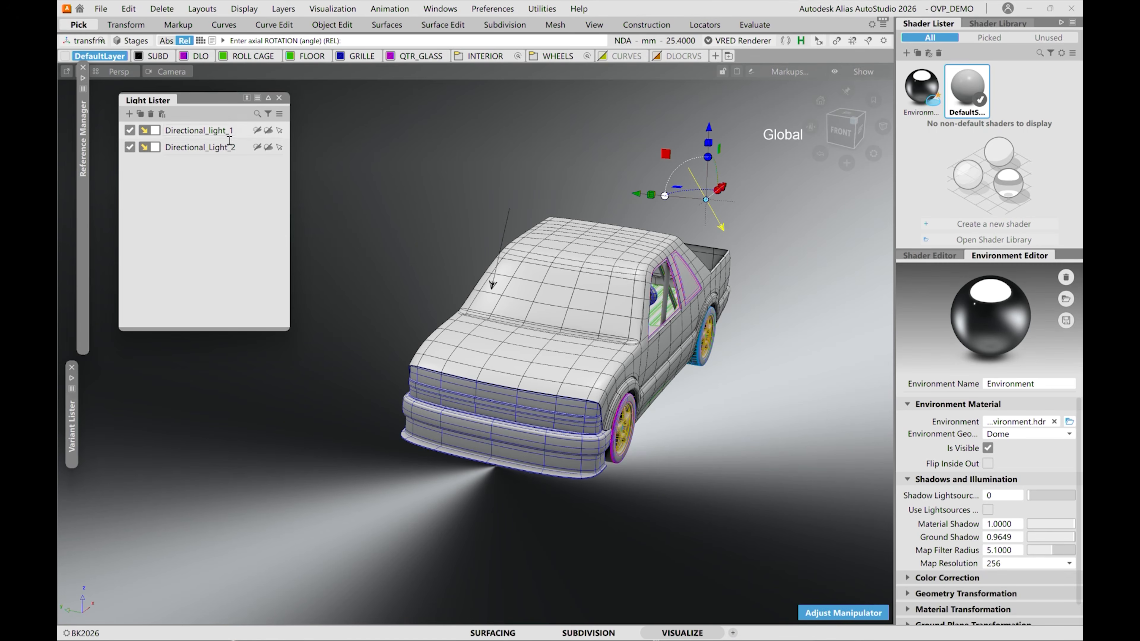
{"action": "left_click", "coordinate": [268, 130]}
{"action": "left_click", "coordinate": [268, 147]}
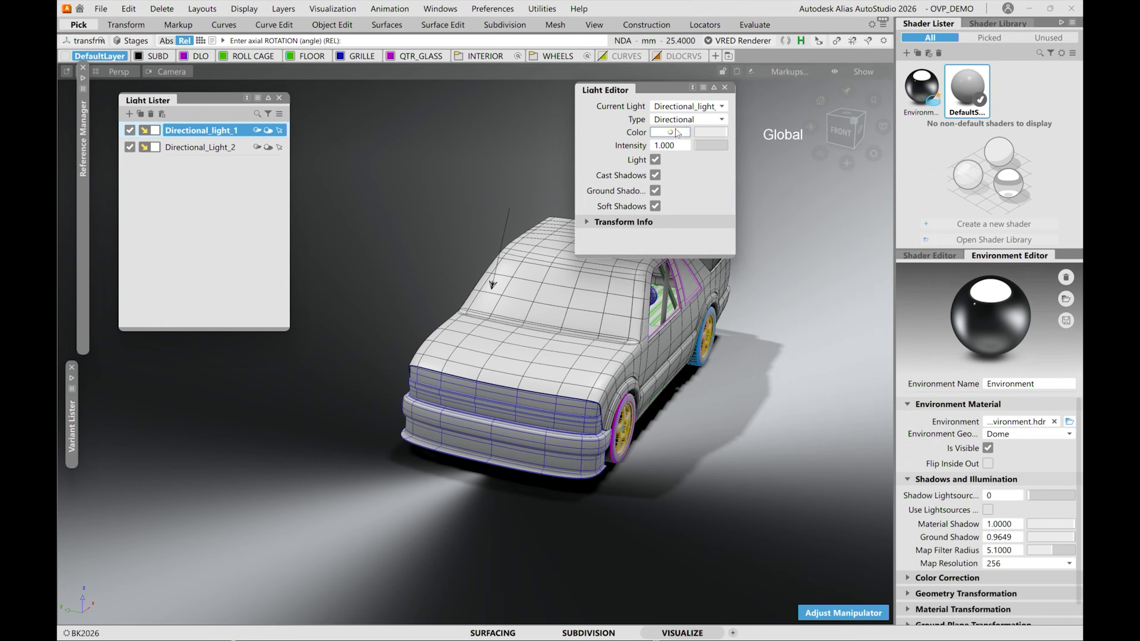
Set the colour of Directional_light_1 to orange with hue 35.88, saturation 1.00 and lightness 0.50.
{"action": "left_click", "coordinate": [670, 132]}
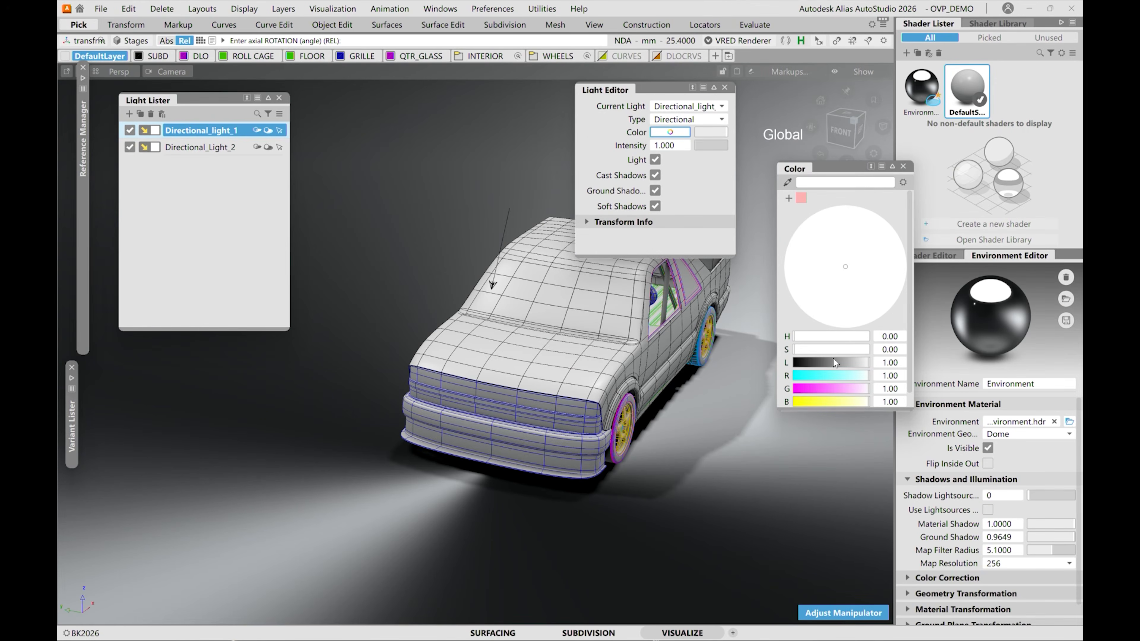
{"action": "left_click_drag", "start_coordinate": [835, 389], "coordinate": [779, 393]}
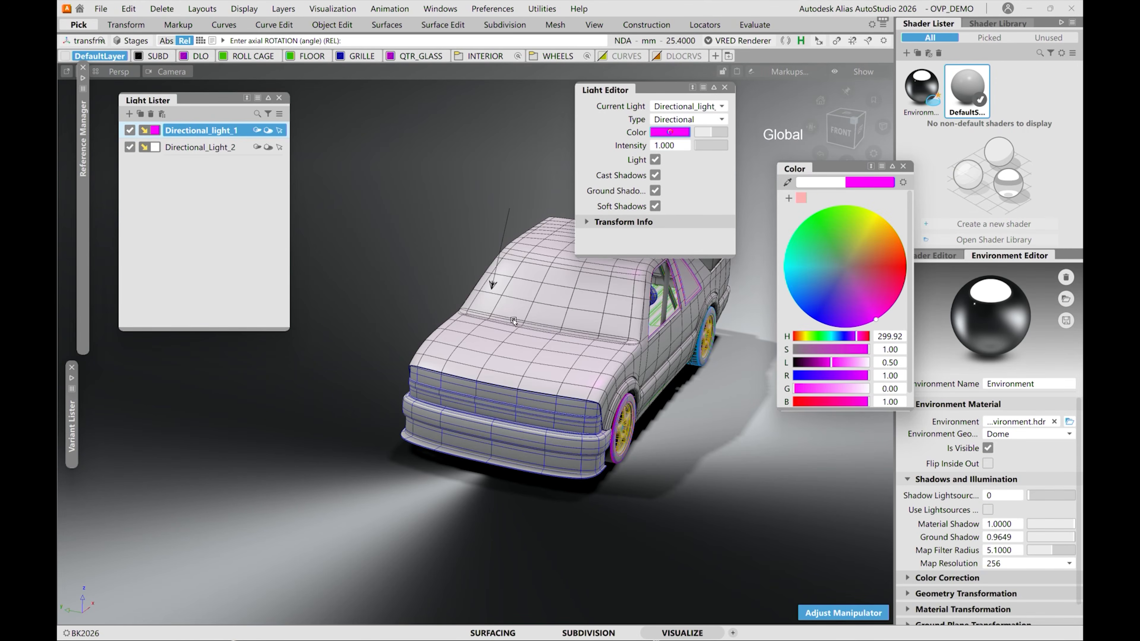
{"action": "left_click_drag", "start_coordinate": [840, 254], "coordinate": [917, 216]}
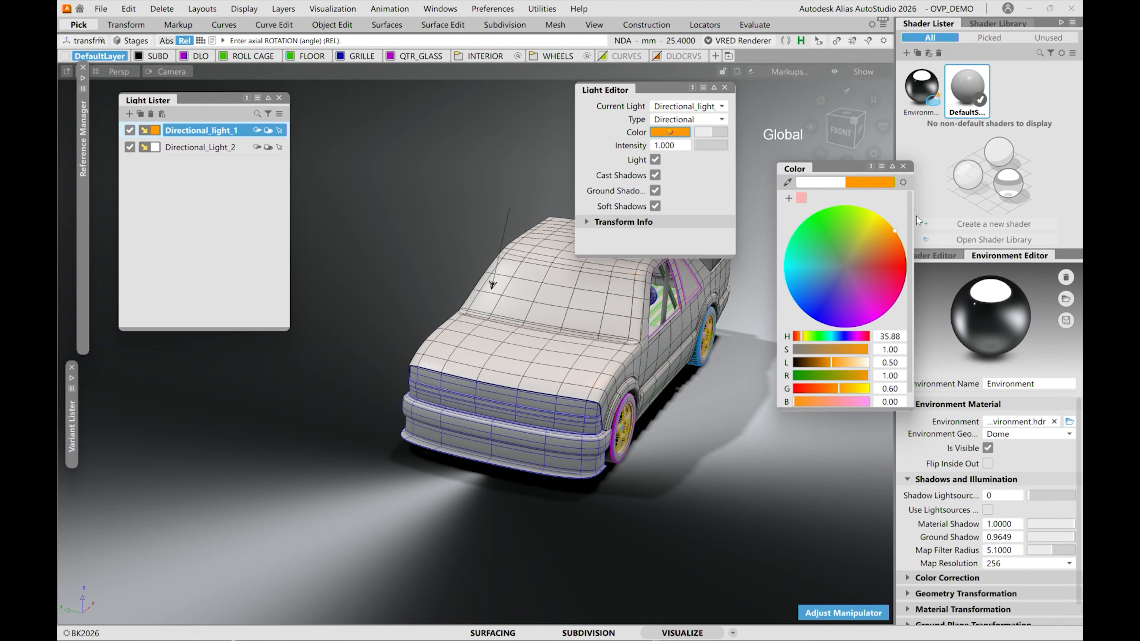
{"action": "left_click", "coordinate": [904, 166]}
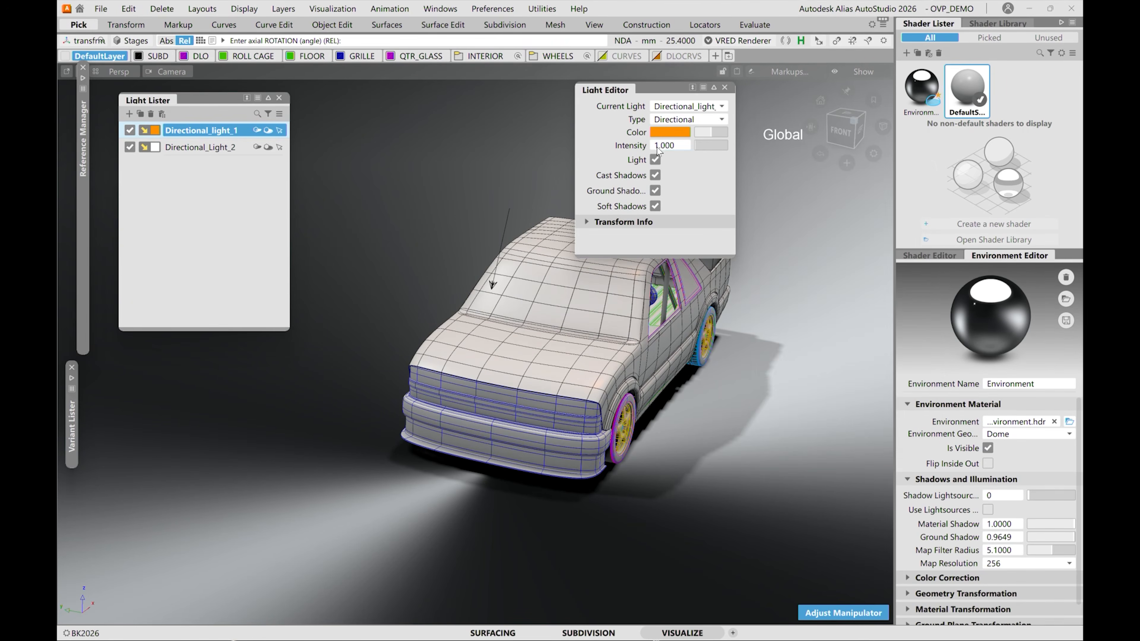
Make Directional_Light_2 the current light and set its colour to blue with hue 209.03, saturation 1.00 and lightness 0.52.
{"action": "left_click", "coordinate": [693, 106]}
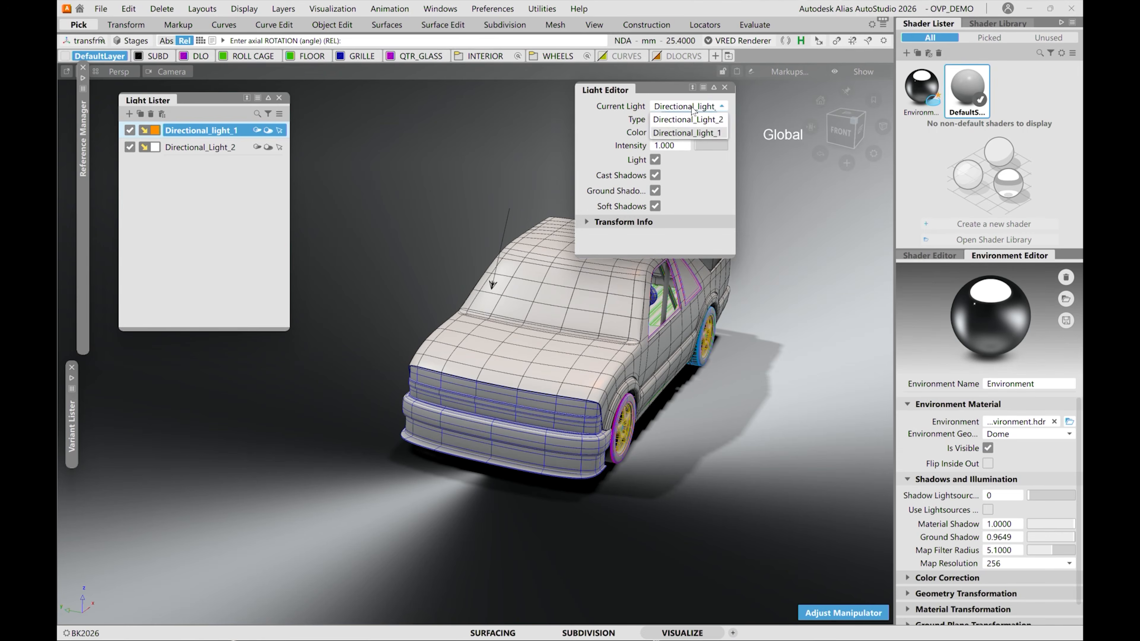
{"action": "left_click", "coordinate": [687, 132]}
{"action": "left_click", "coordinate": [673, 133]}
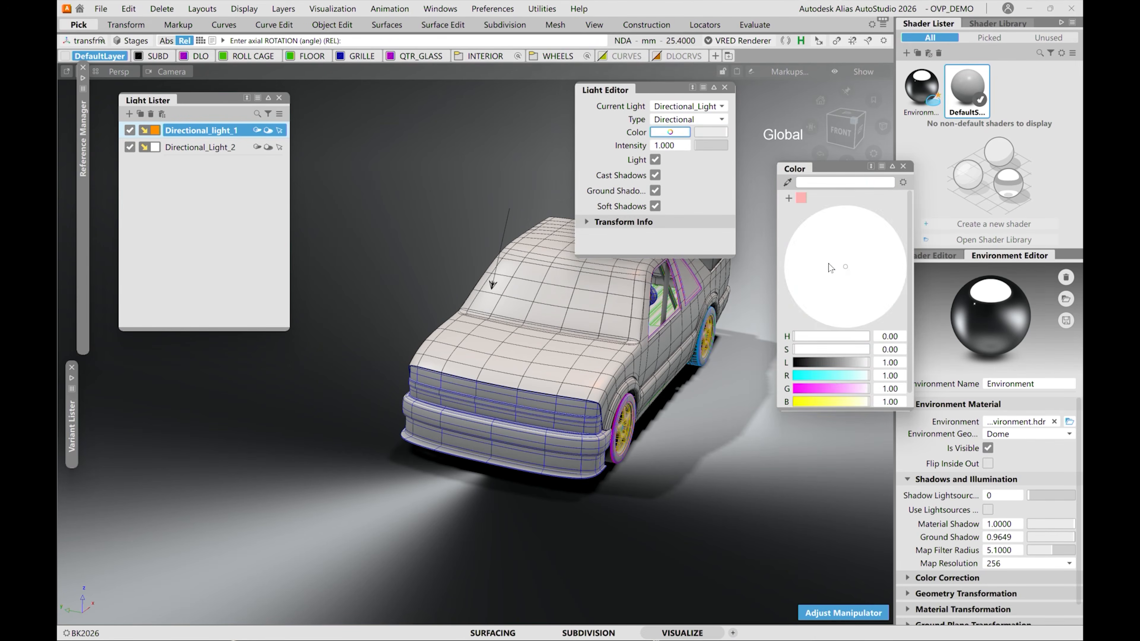
{"action": "left_click_drag", "start_coordinate": [832, 379], "coordinate": [788, 372]}
{"action": "left_click_drag", "start_coordinate": [825, 285], "coordinate": [764, 312]}
{"action": "left_click_drag", "start_coordinate": [615, 387], "coordinate": [498, 357], "text": "alt+shift"}
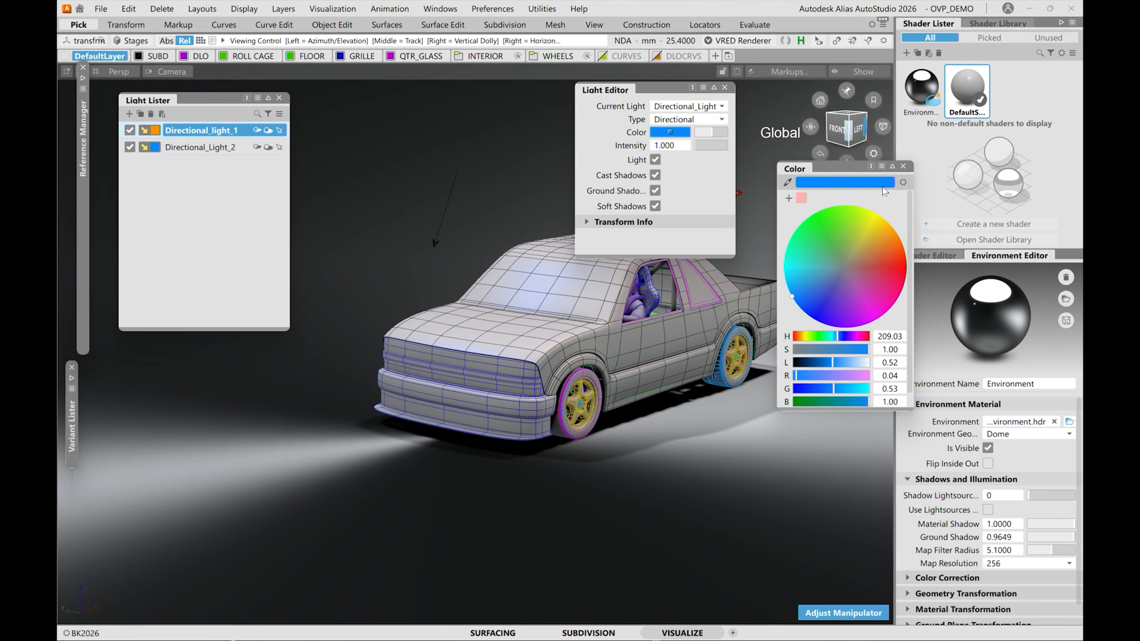
Close the colour and light editors, and run the shading with supersampling and hardware anti-aliasing off.
{"action": "left_click", "coordinate": [904, 168]}
{"action": "left_click", "coordinate": [724, 87]}
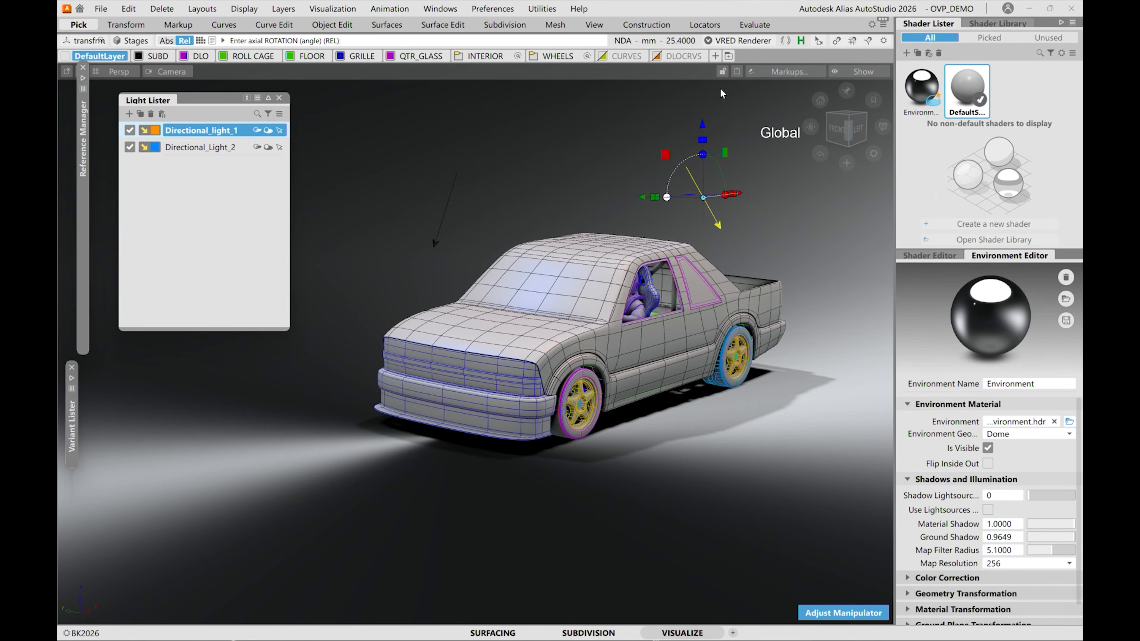
{"action": "left_click_drag", "start_coordinate": [508, 209], "coordinate": [477, 143], "text": "alt+shift"}
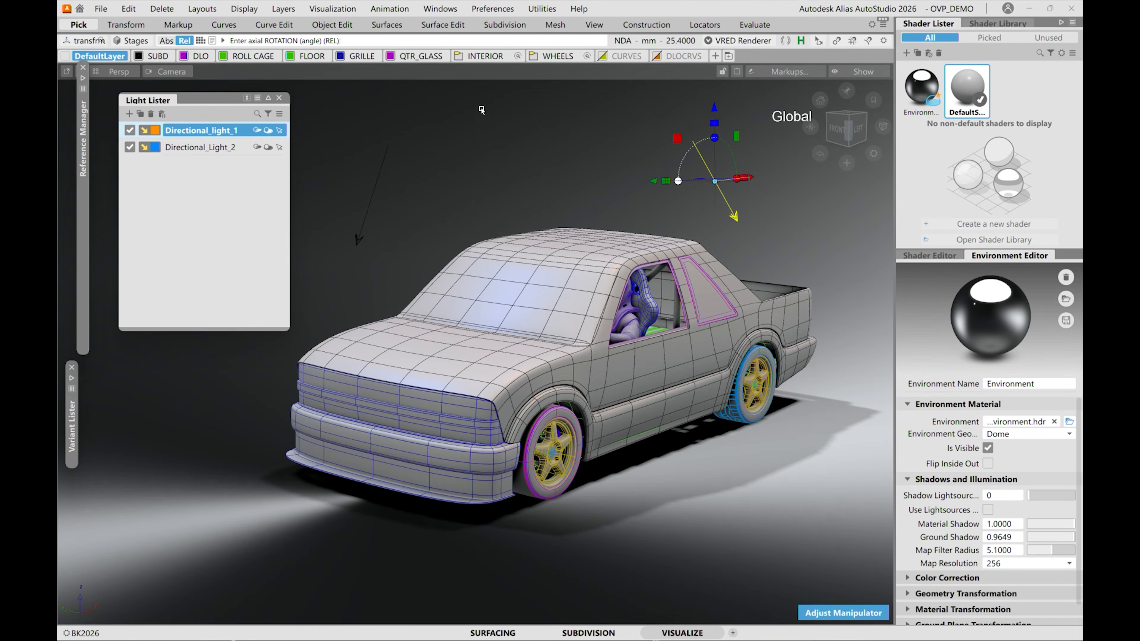
{"action": "left_click_drag", "start_coordinate": [554, 169], "coordinate": [552, 115], "text": "ctrl+shift"}
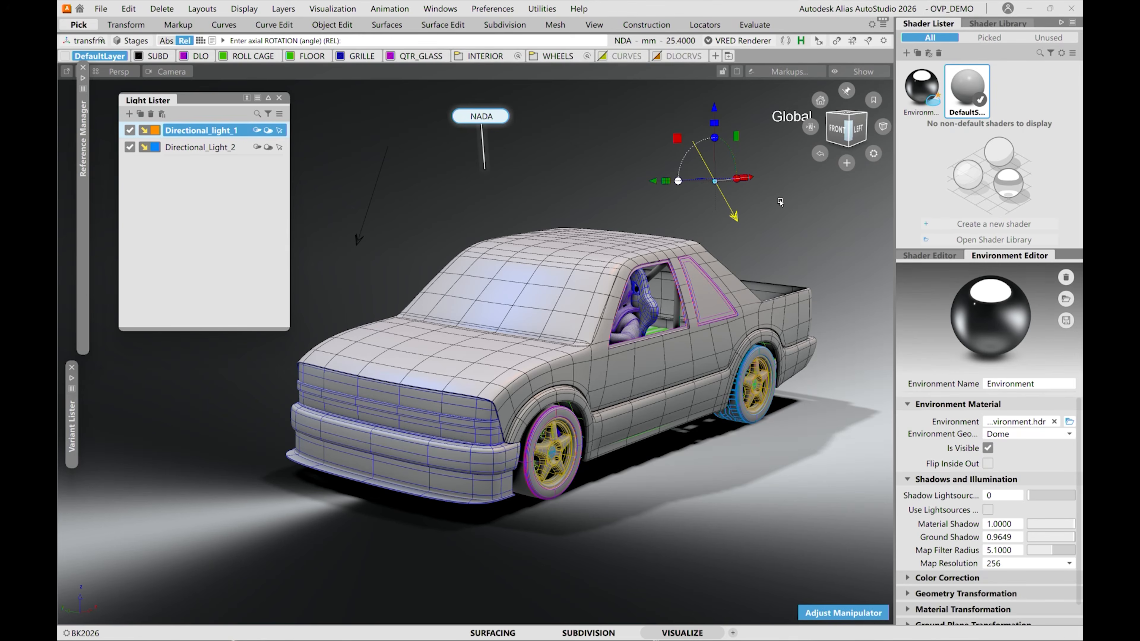
{"action": "left_click_drag", "start_coordinate": [484, 170], "coordinate": [482, 117], "text": "ctrl+shift"}
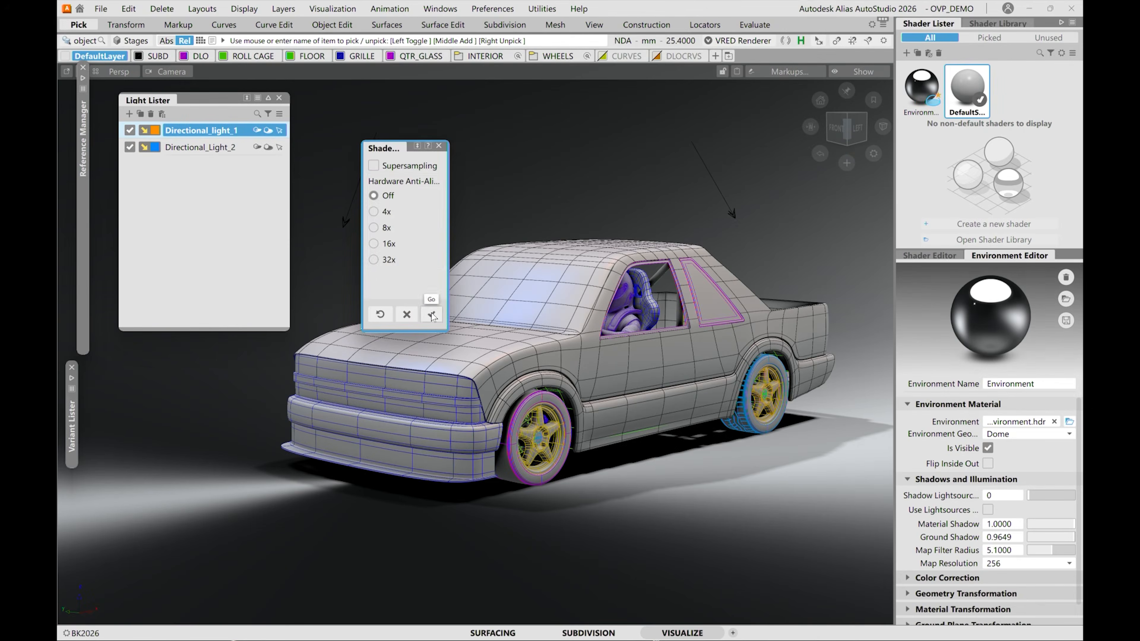
{"action": "left_click", "coordinate": [432, 314]}
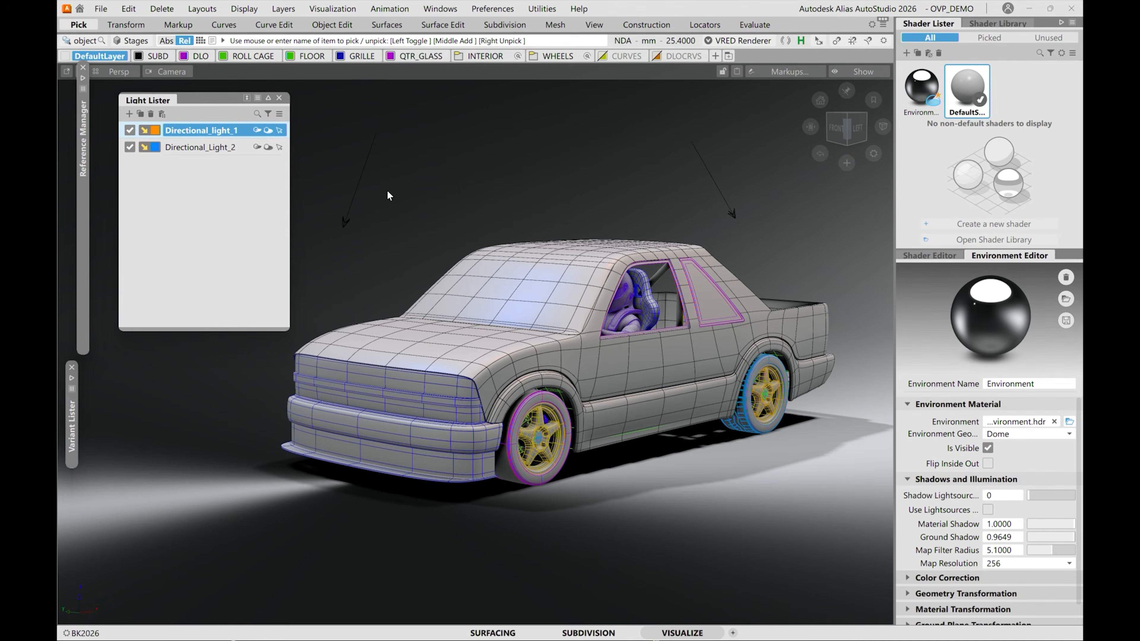
Turn off Directional_light_1 and Directional_Light_2 and close the light lister.
{"action": "left_click", "coordinate": [129, 130]}
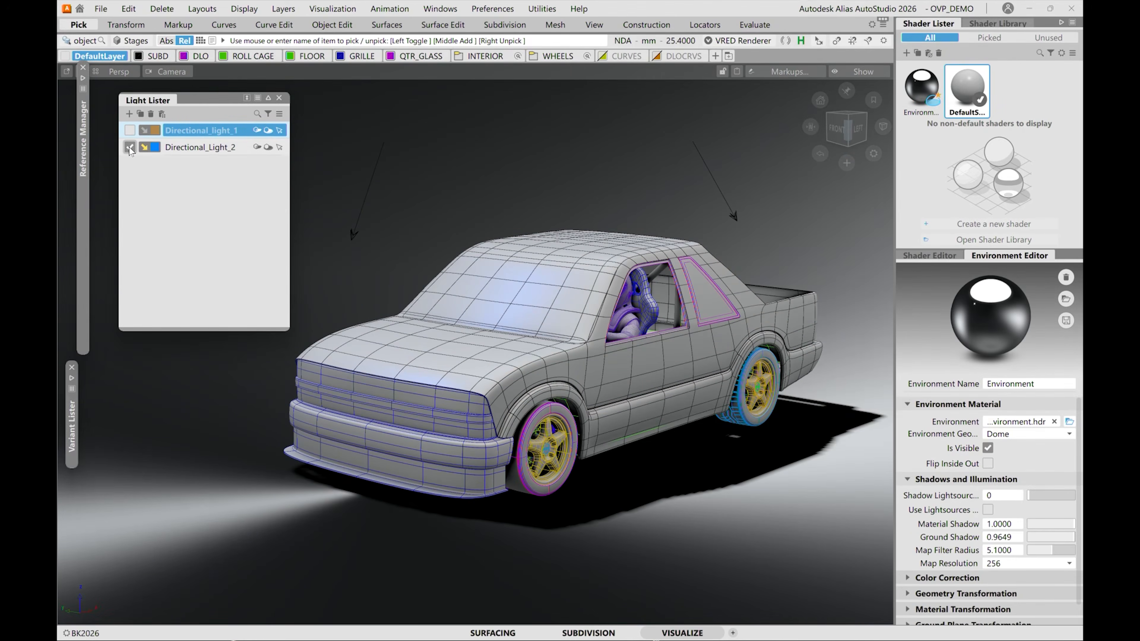
{"action": "left_click", "coordinate": [129, 148]}
{"action": "left_click_drag", "start_coordinate": [669, 445], "coordinate": [664, 374], "text": "alt+shift"}
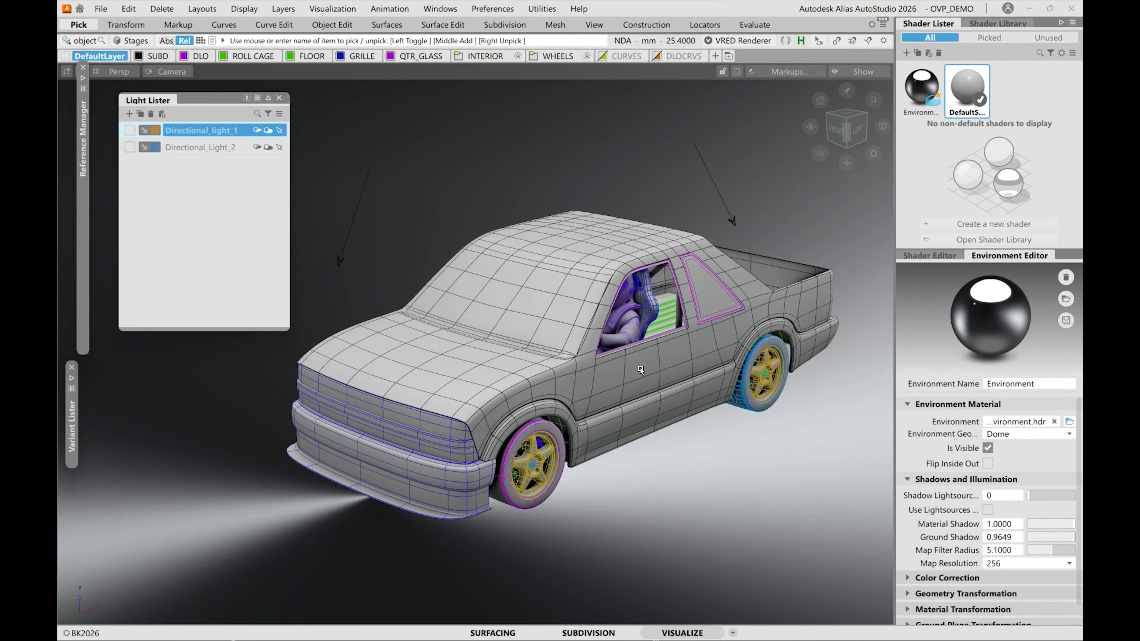
{"action": "left_click_drag", "start_coordinate": [624, 341], "coordinate": [728, 271], "text": "alt+shift"}
{"action": "right_click_drag", "start_coordinate": [663, 327], "coordinate": [312, 150], "text": "alt+shift"}
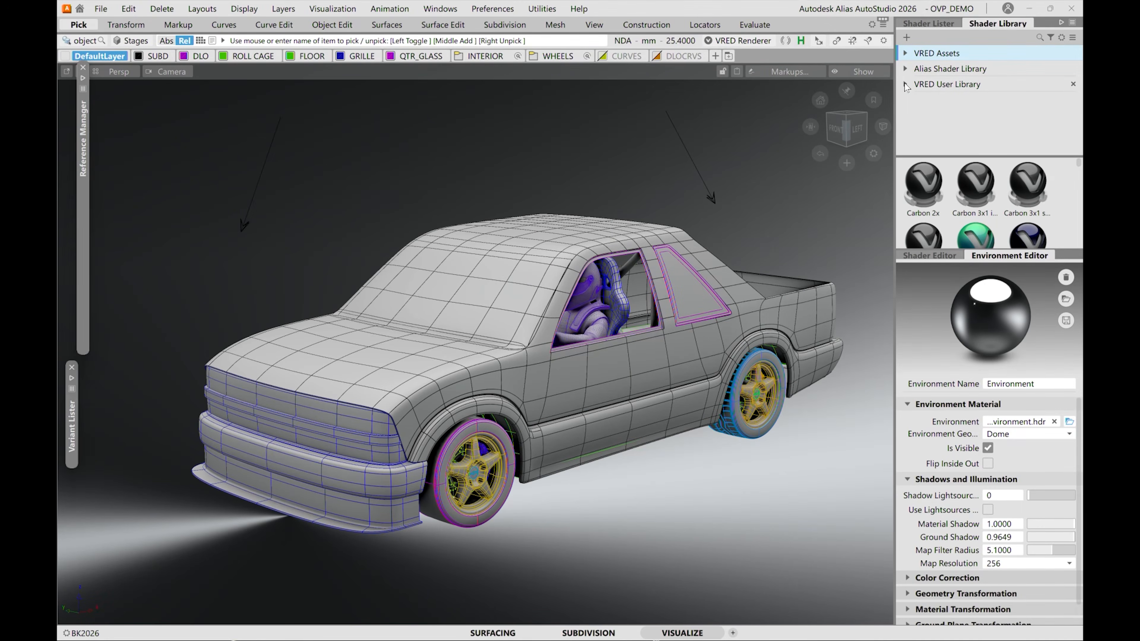
Show the JIMMY materials from the VRED User Library and enlarge the shader library's folder and material areas.
{"action": "left_click", "coordinate": [918, 100]}
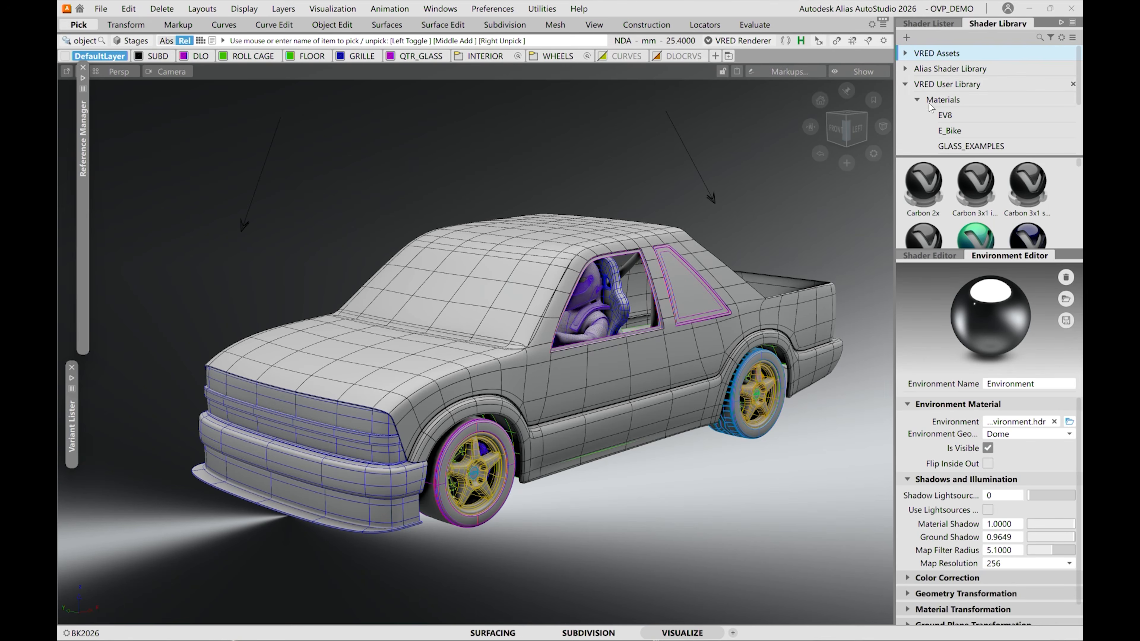
{"action": "left_click_drag", "start_coordinate": [954, 248], "coordinate": [955, 349]}
{"action": "left_click_drag", "start_coordinate": [946, 157], "coordinate": [944, 216]}
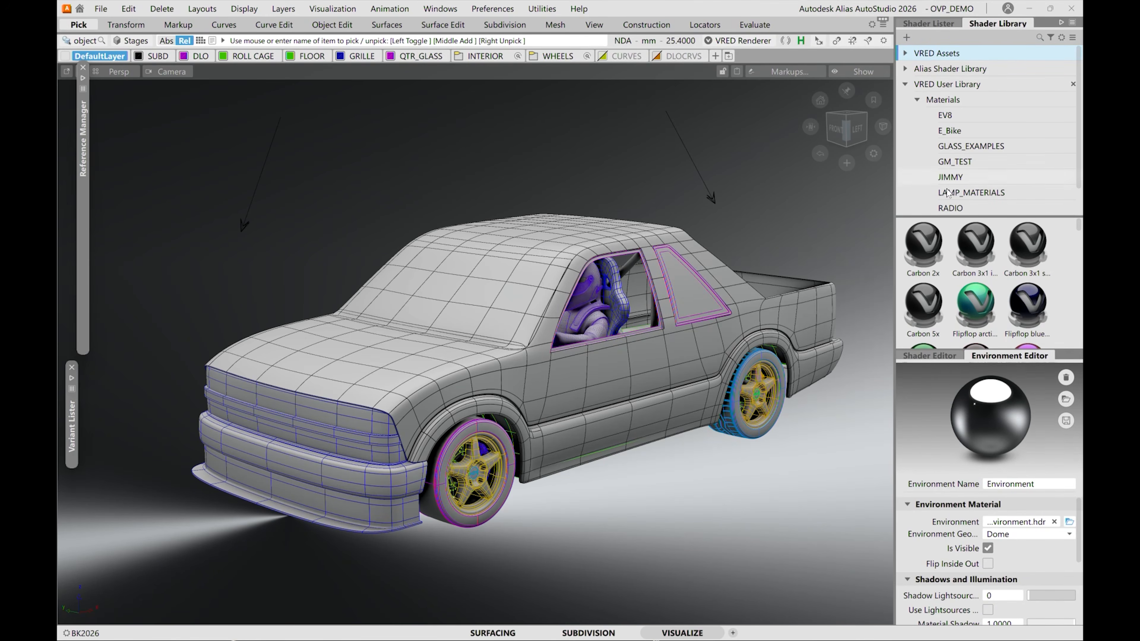
{"action": "left_click", "coordinate": [965, 178]}
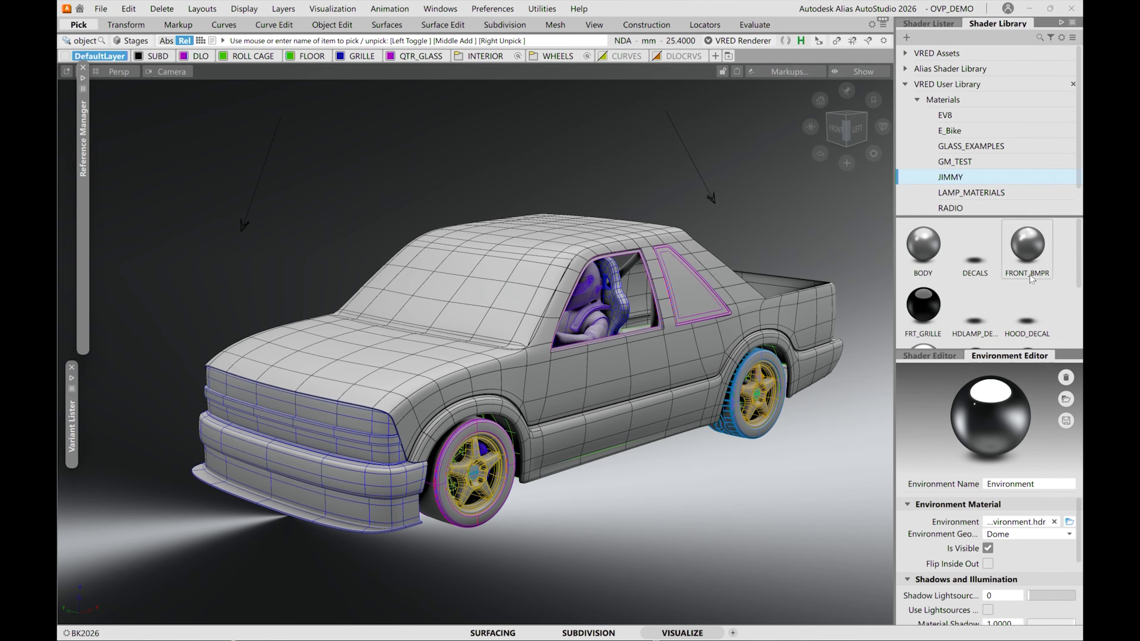
{"action": "left_click_drag", "start_coordinate": [1080, 226], "coordinate": [1075, 306]}
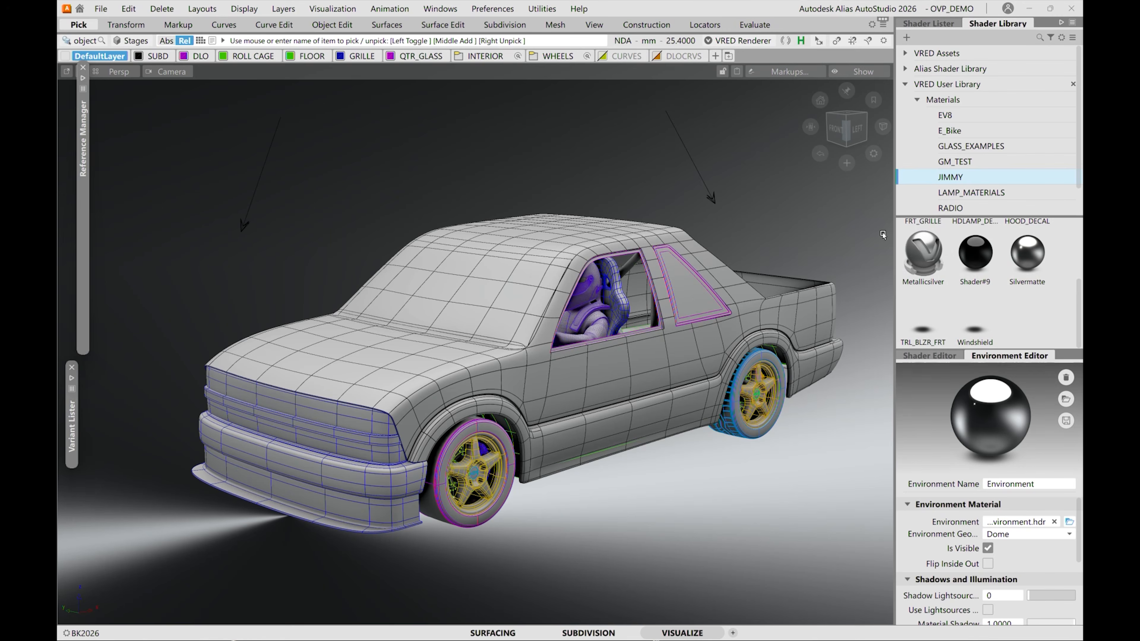
Try the Metallicsilver material on the hood, and pick the whole truck body to assign the material to it.
{"action": "left_click_drag", "start_coordinate": [928, 257], "coordinate": [411, 364]}
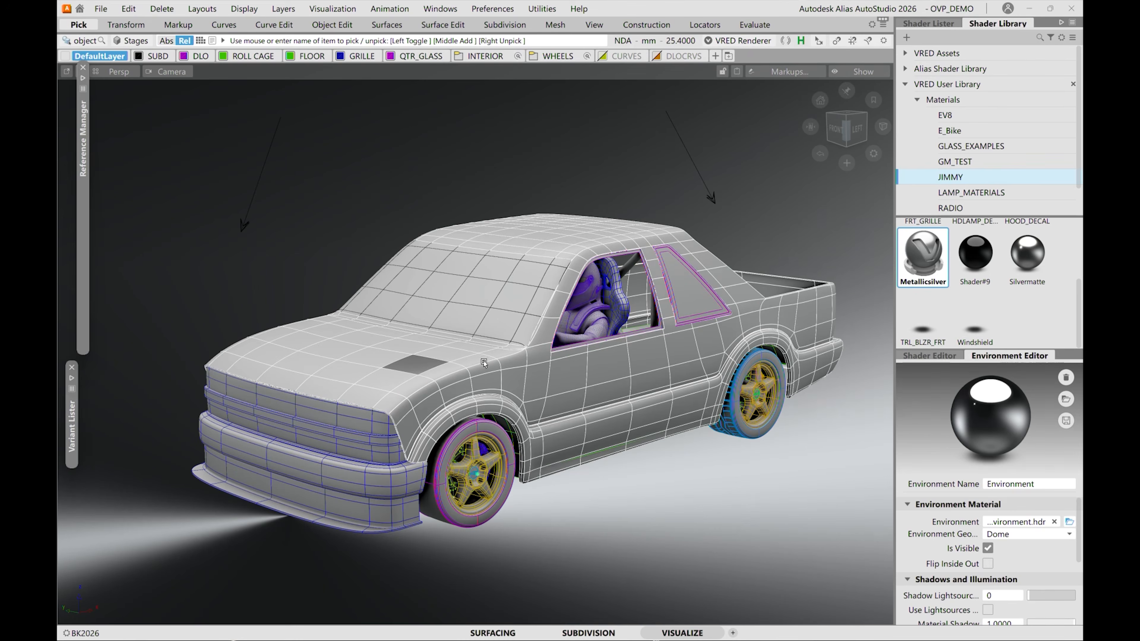
{"action": "left_click_drag", "start_coordinate": [623, 484], "coordinate": [620, 517], "text": "alt+shift"}
{"action": "left_click_drag", "start_coordinate": [602, 427], "coordinate": [592, 397], "text": "ctrl+shift"}
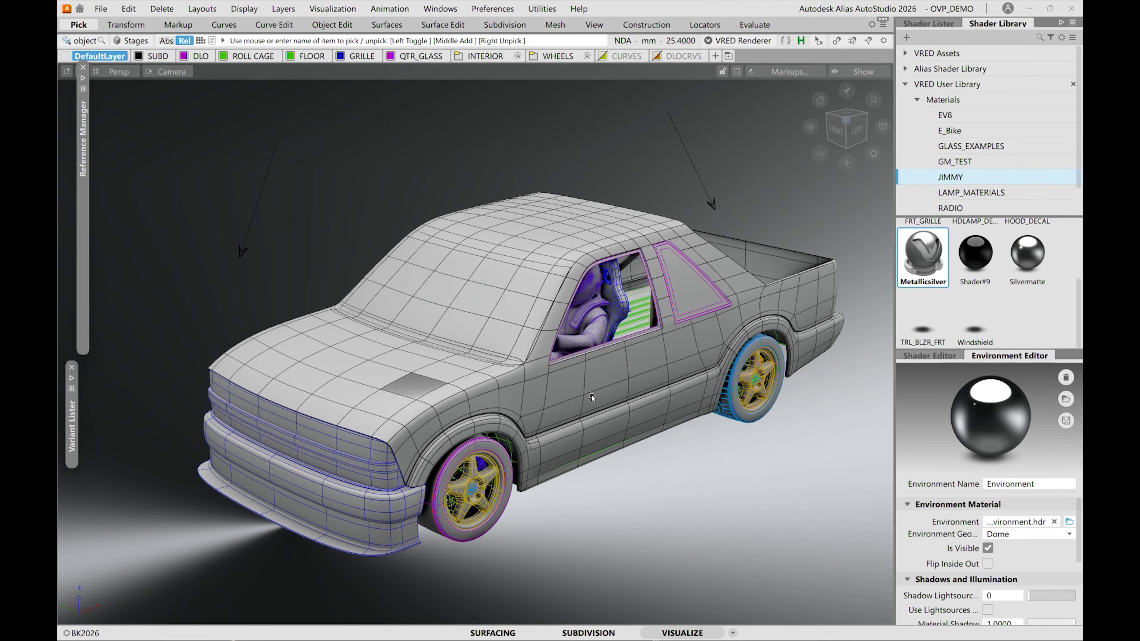
{"action": "left_click", "coordinate": [591, 392]}
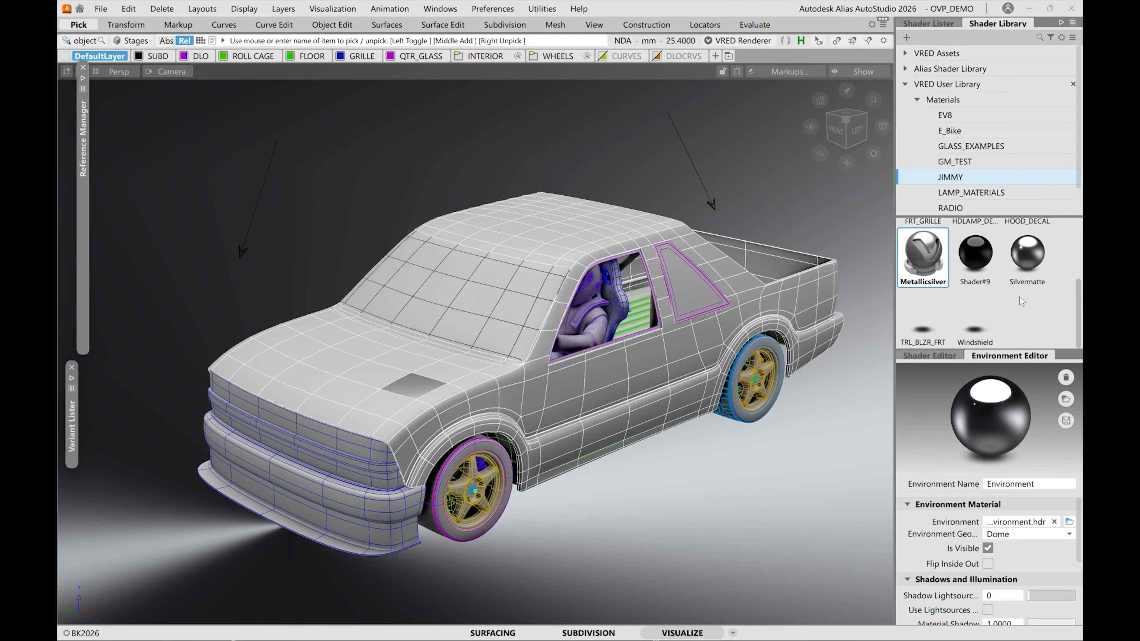
{"action": "right_click", "coordinate": [928, 257]}
{"action": "left_click", "coordinate": [953, 287]}
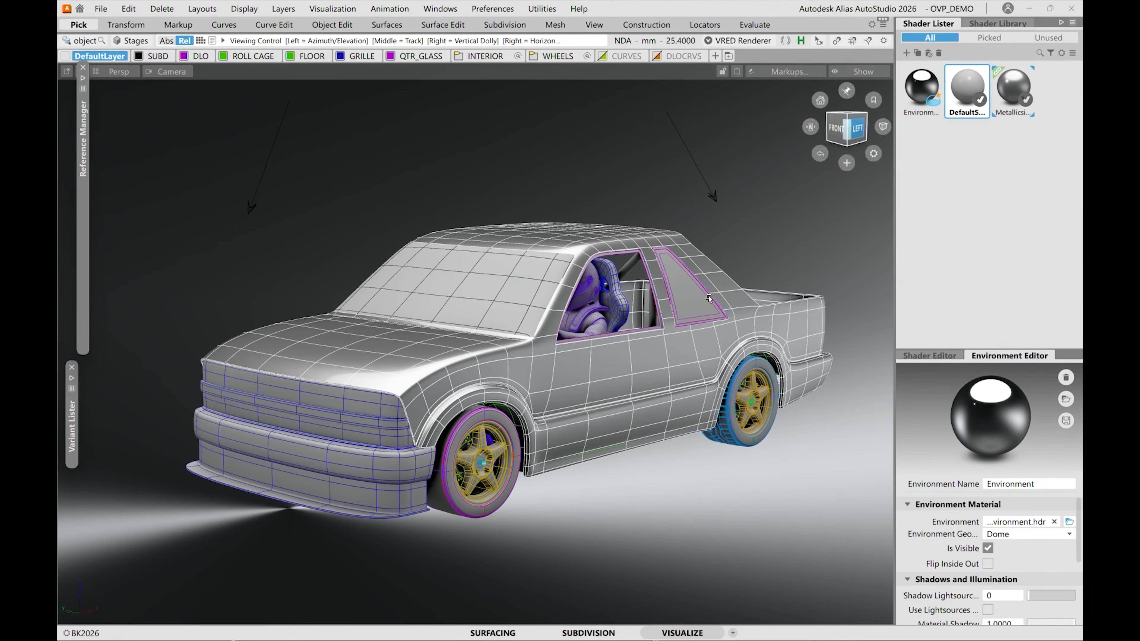
Deselect the truck body, reopen the shader library and pick the windshield surface.
{"action": "left_click", "coordinate": [707, 257]}
{"action": "left_click_drag", "start_coordinate": [470, 247], "coordinate": [485, 275], "text": "alt+shift"}
{"action": "right_click_drag", "start_coordinate": [485, 275], "coordinate": [607, 271], "text": "alt+shift"}
{"action": "left_click_drag", "start_coordinate": [609, 302], "coordinate": [617, 291], "text": "alt+shift"}
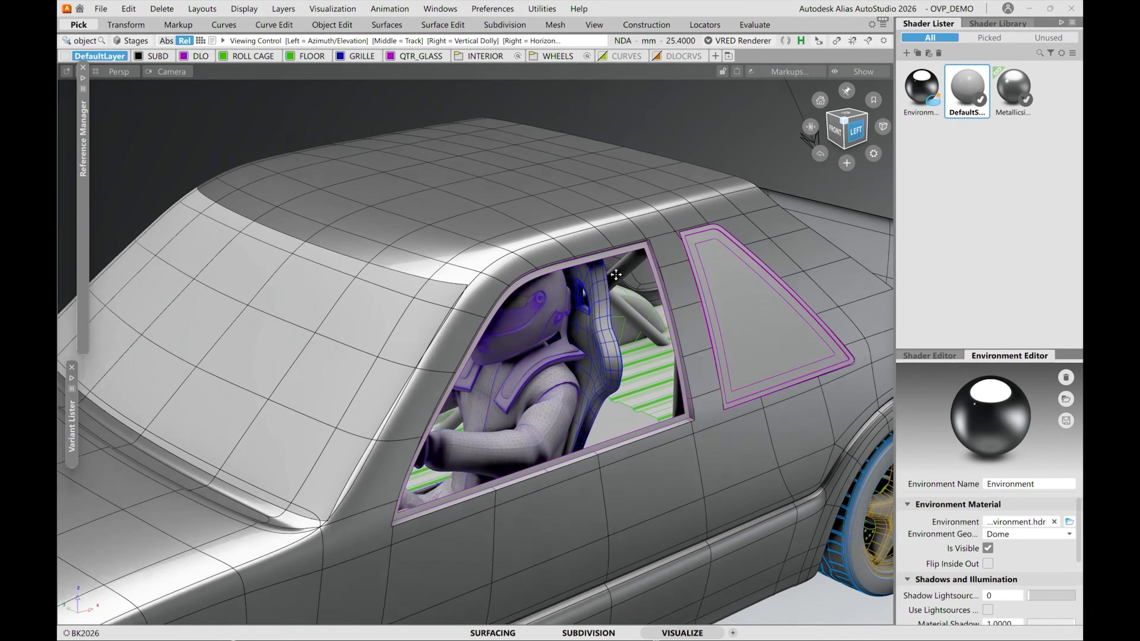
{"action": "middle_click_drag", "start_coordinate": [617, 292], "coordinate": [618, 238], "text": "alt+shift"}
{"action": "left_click_drag", "start_coordinate": [566, 323], "coordinate": [575, 301], "text": "alt+shift"}
{"action": "middle_click_drag", "start_coordinate": [568, 315], "coordinate": [642, 357], "text": "alt+shift"}
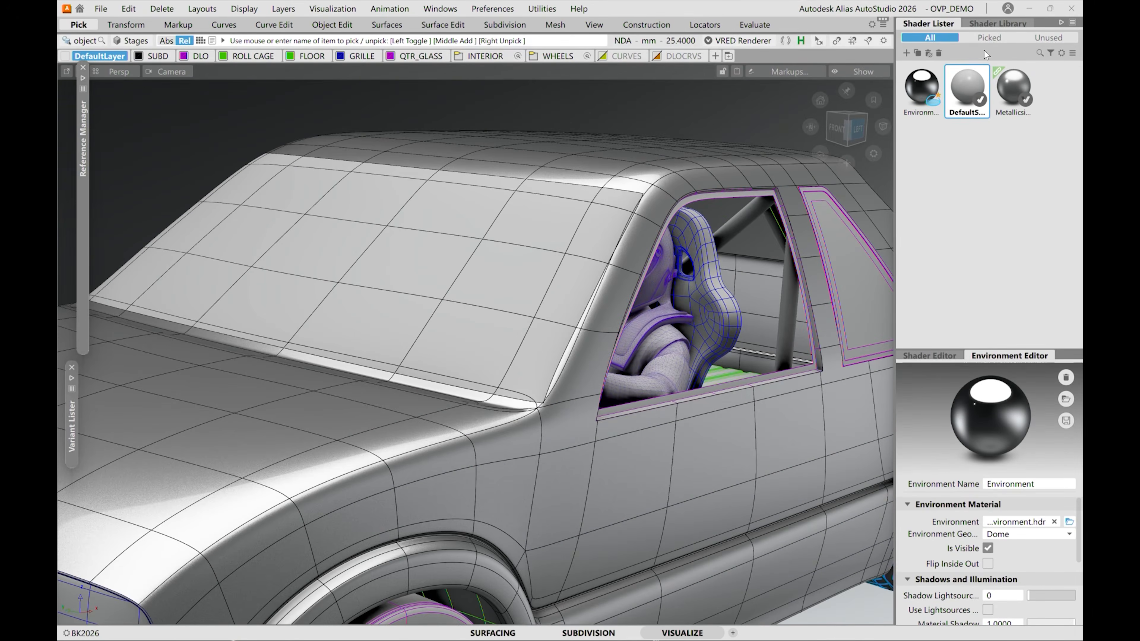
{"action": "left_click", "coordinate": [983, 23]}
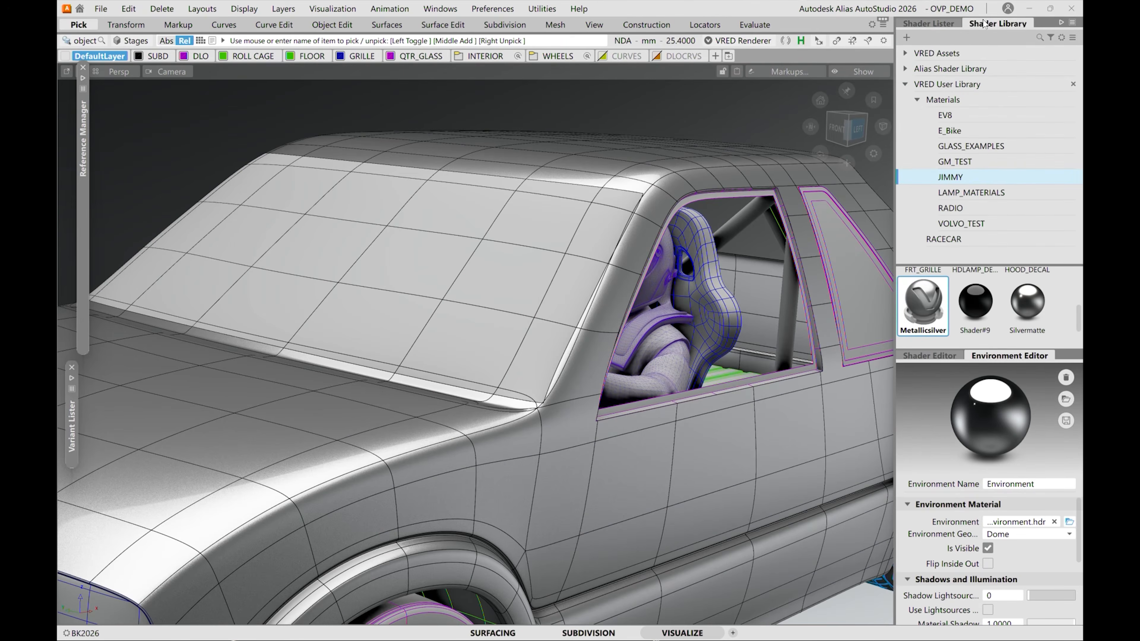
{"action": "left_click", "coordinate": [509, 216]}
Expand the VRED Assets materials and select the Windshield material from the JIMMY set.
{"action": "left_click_drag", "start_coordinate": [1079, 336], "coordinate": [1070, 298]}
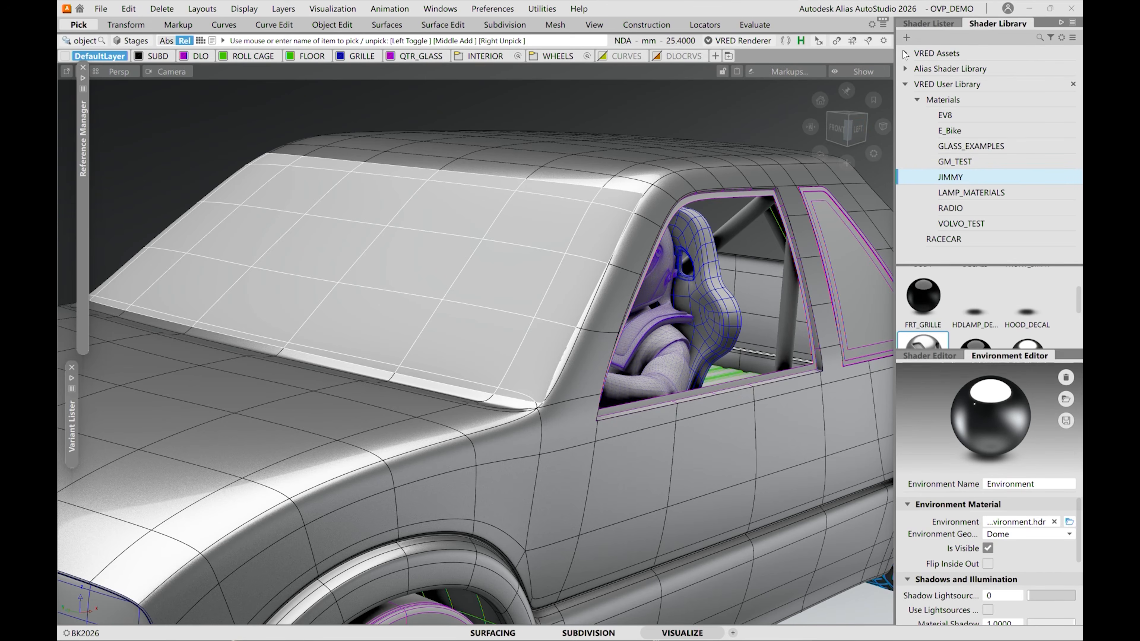
{"action": "left_click", "coordinate": [905, 54]}
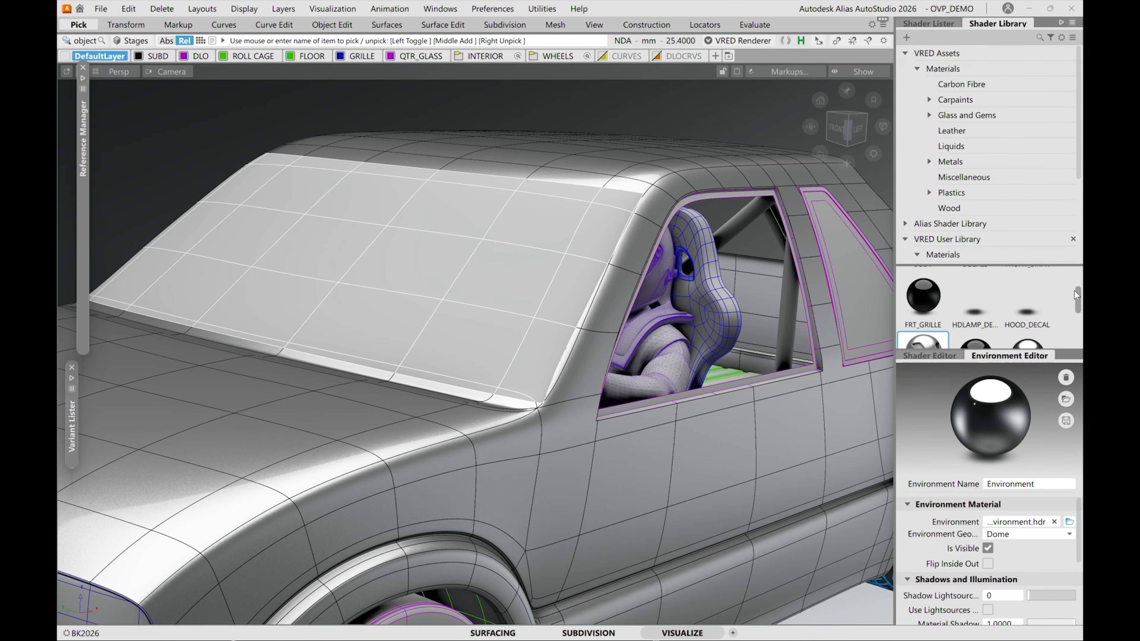
{"action": "left_click_drag", "start_coordinate": [1078, 303], "coordinate": [1075, 339]}
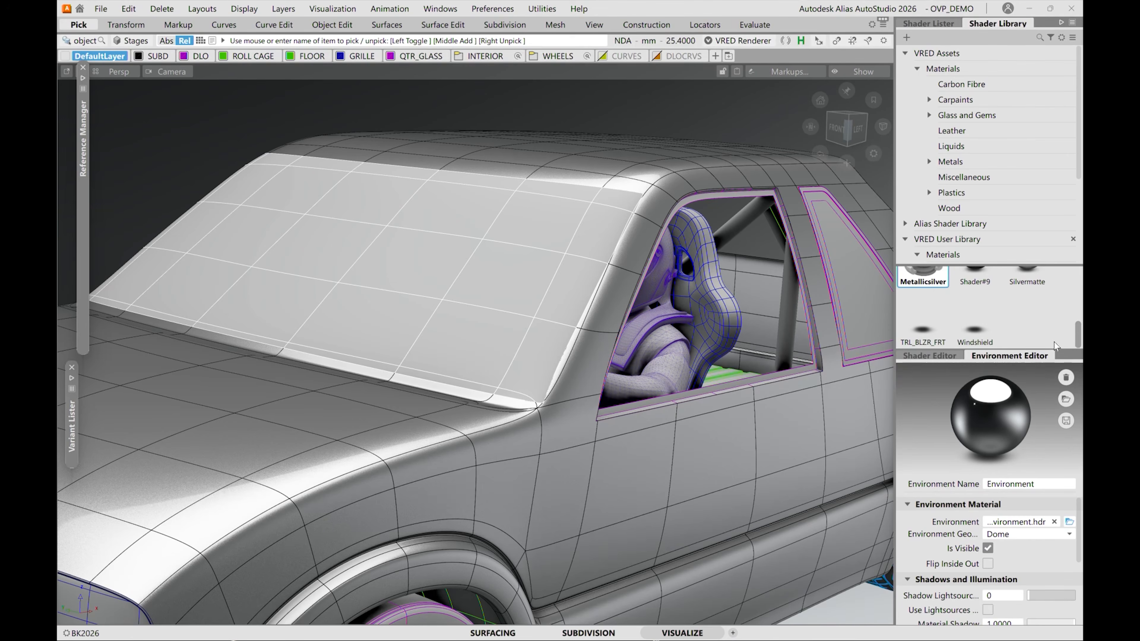
{"action": "left_click", "coordinate": [970, 328]}
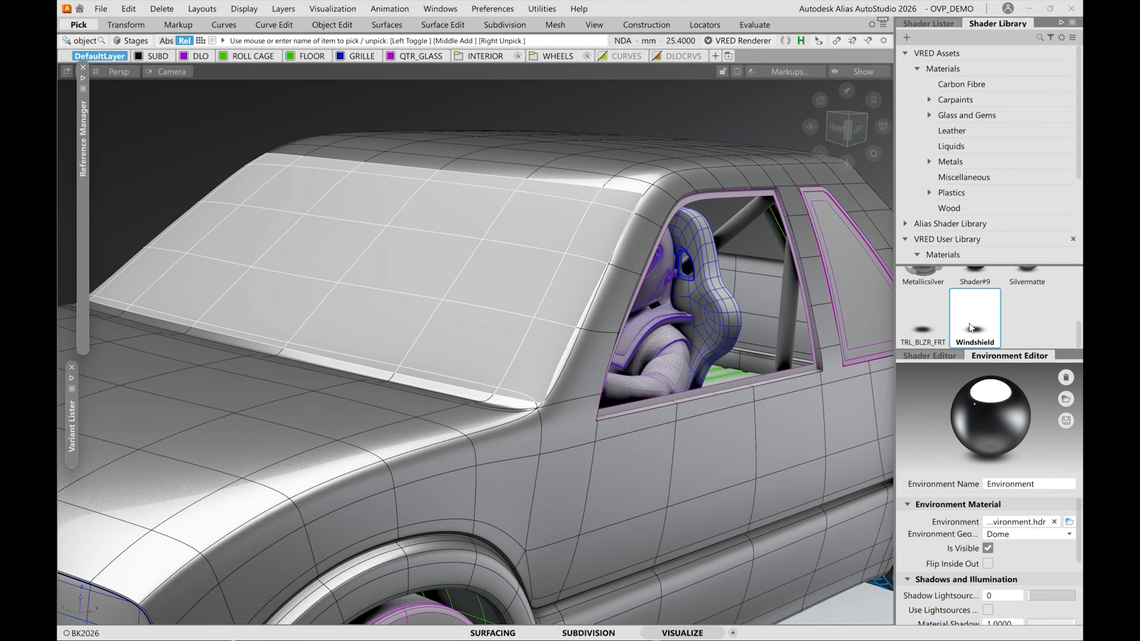
Pick the windshield again and show the Shader Editor in place of the Environment Editor.
{"action": "left_click_drag", "start_coordinate": [364, 397], "coordinate": [370, 372], "text": "alt+shift"}
{"action": "left_click_drag", "start_coordinate": [357, 416], "coordinate": [372, 287], "text": "ctrl+shift"}
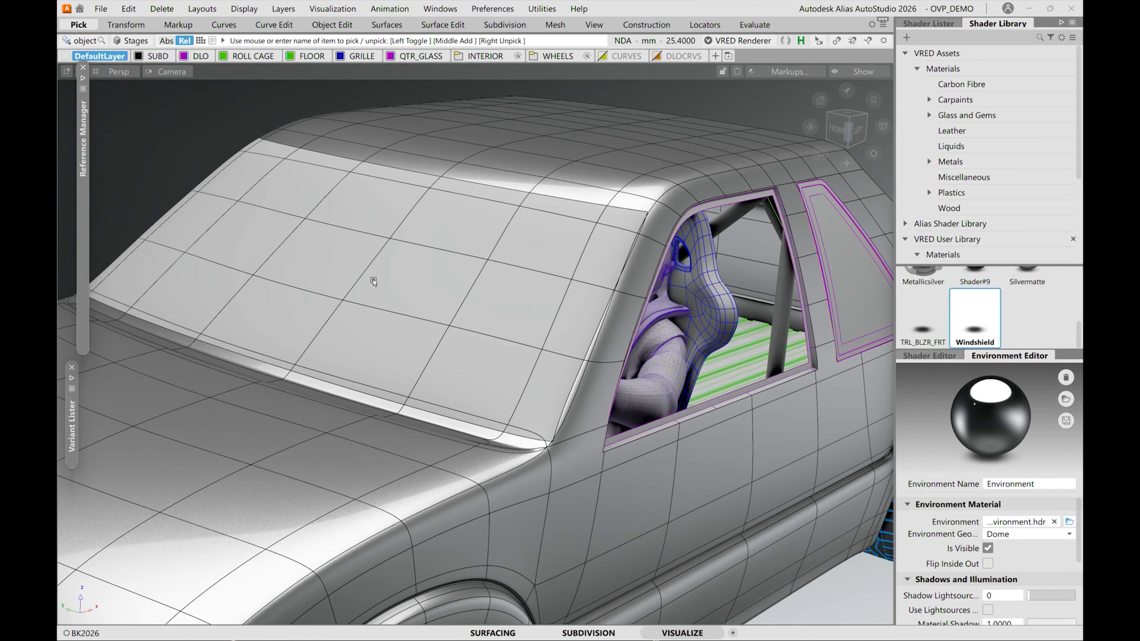
{"action": "left_click", "coordinate": [435, 211]}
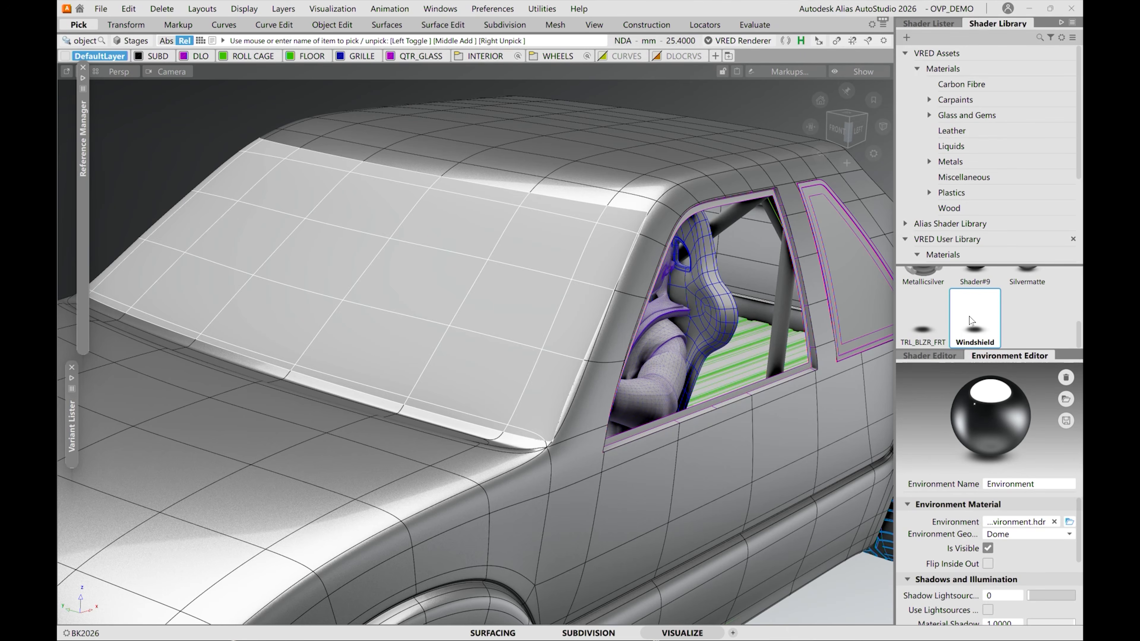
{"action": "left_click", "coordinate": [934, 357]}
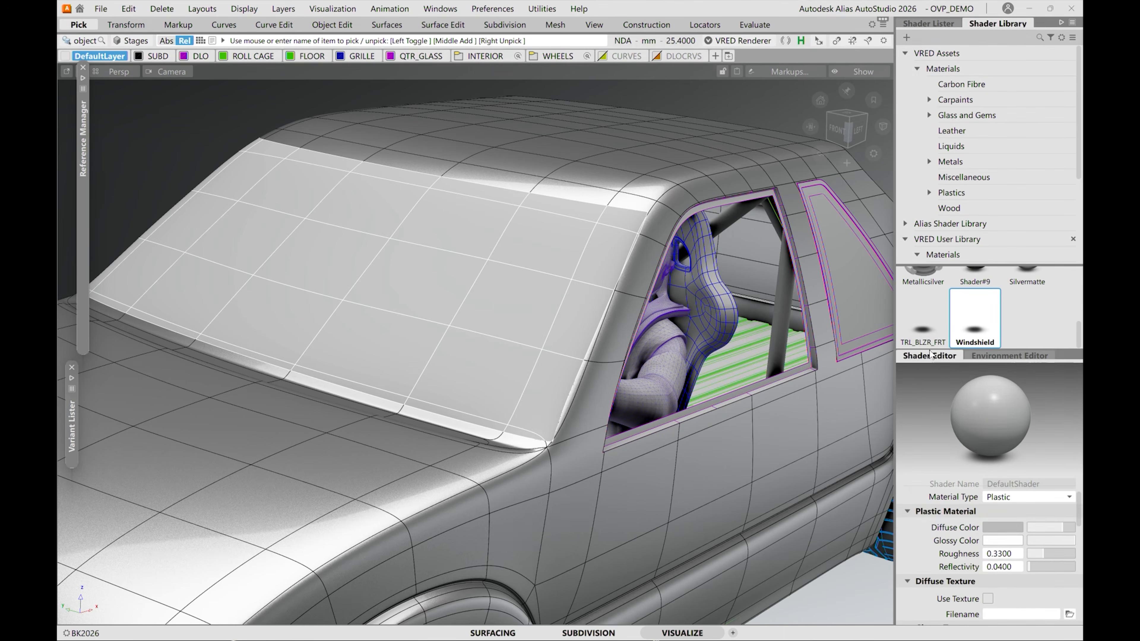
{"action": "scroll", "coordinate": [432, 289], "scroll_direction": "down", "scroll_amount": 5}
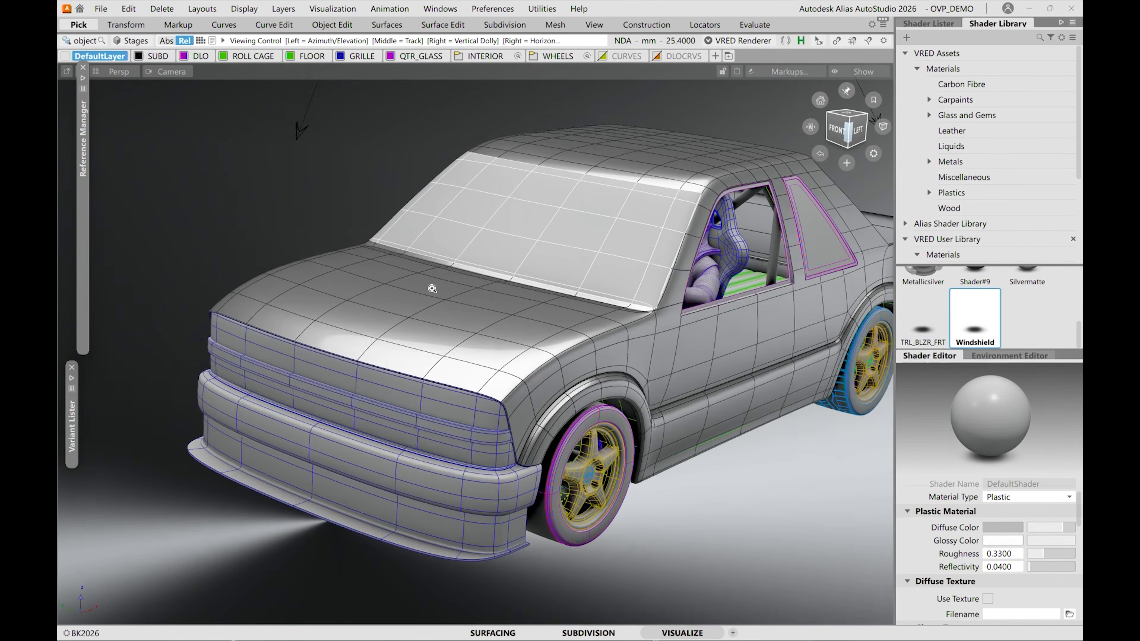
{"action": "right_click_drag", "start_coordinate": [432, 289], "coordinate": [436, 278], "text": "alt+shift"}
{"action": "left_click_drag", "start_coordinate": [465, 326], "coordinate": [512, 309], "text": "ctrl+shift"}
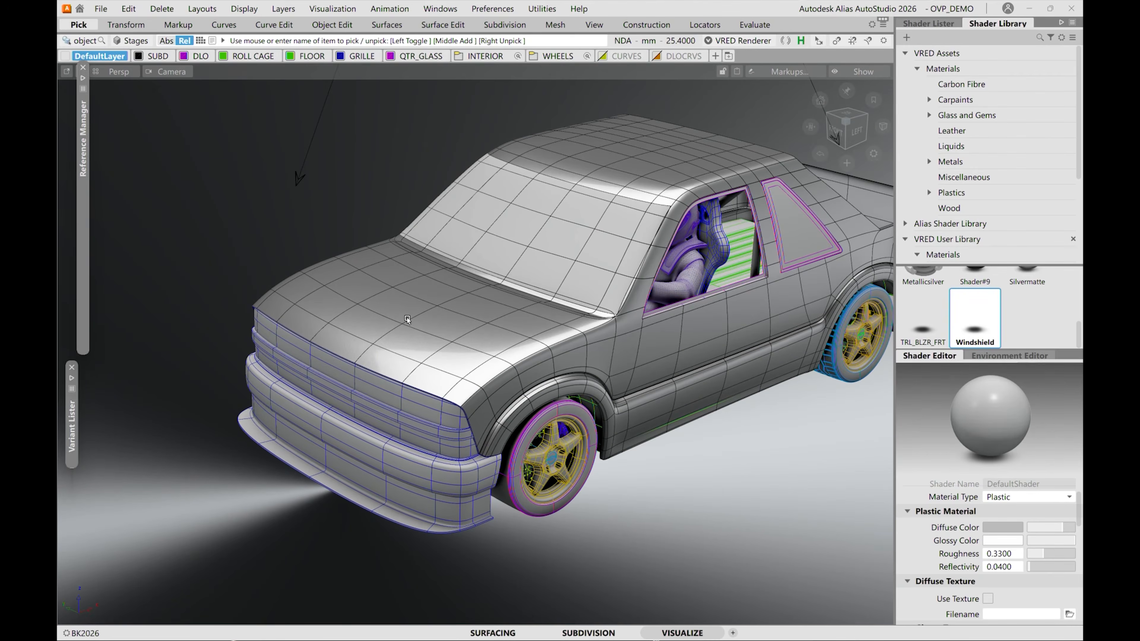
Create a Multipass shader in the Shader Lister and assign it to the truck body.
{"action": "left_click", "coordinate": [919, 24]}
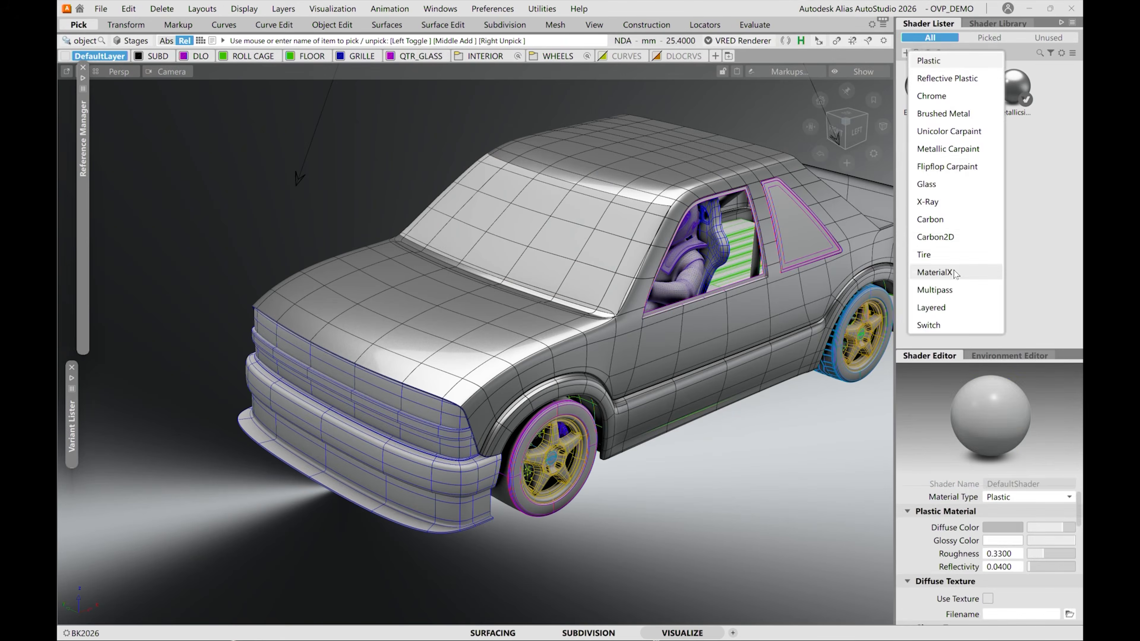
{"action": "left_click", "coordinate": [945, 298]}
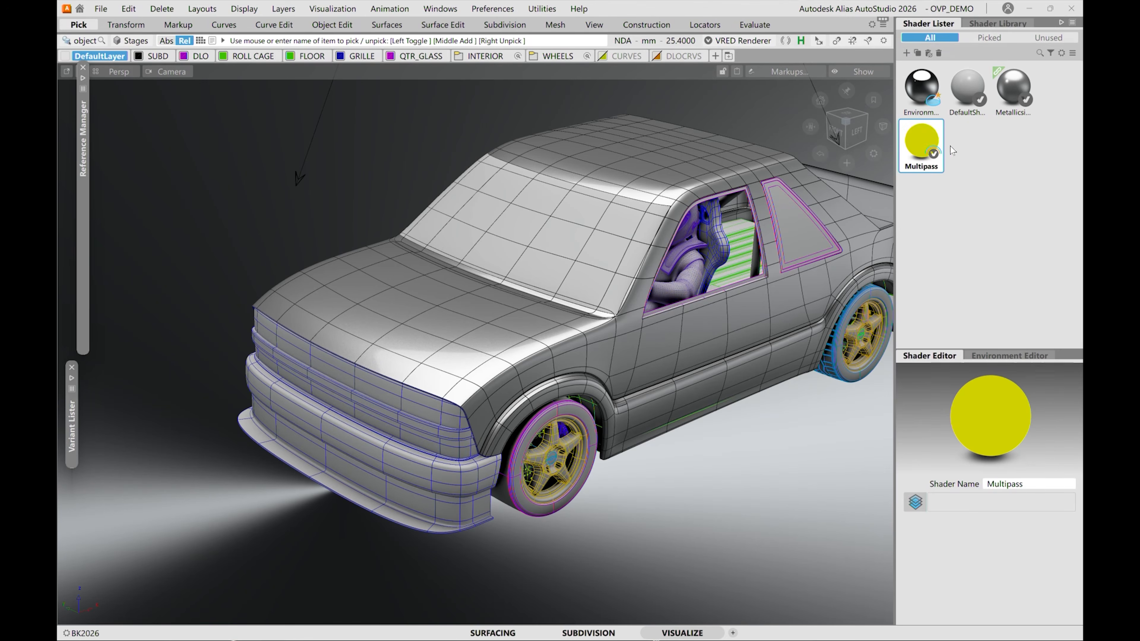
{"action": "left_click_drag", "start_coordinate": [925, 133], "coordinate": [576, 302]}
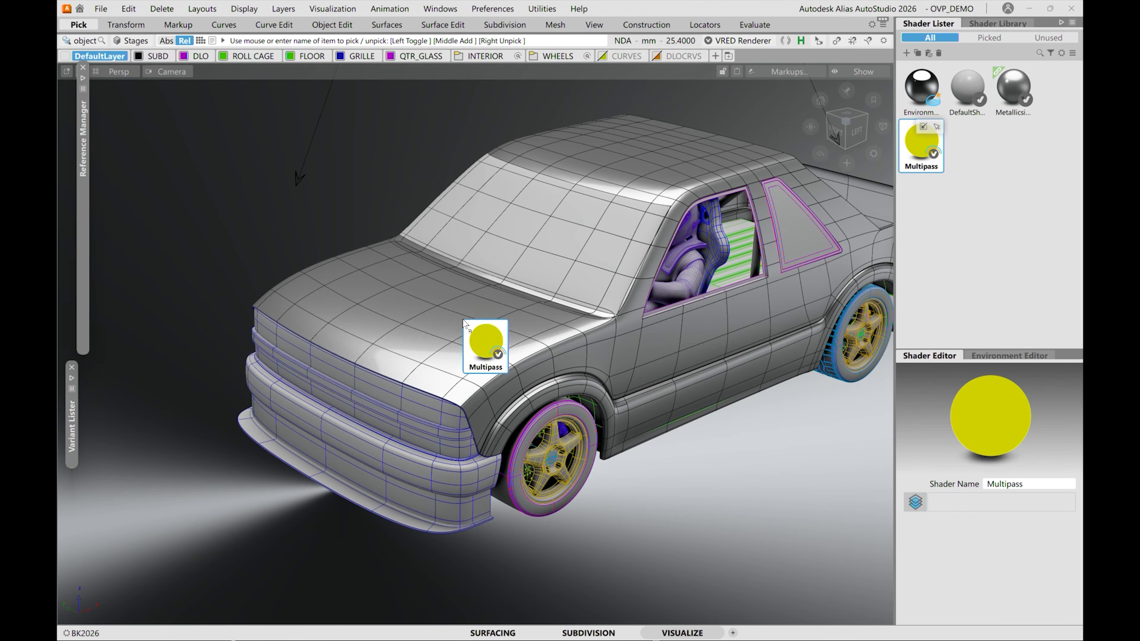
{"action": "left_click_drag", "start_coordinate": [429, 328], "coordinate": [428, 328]}
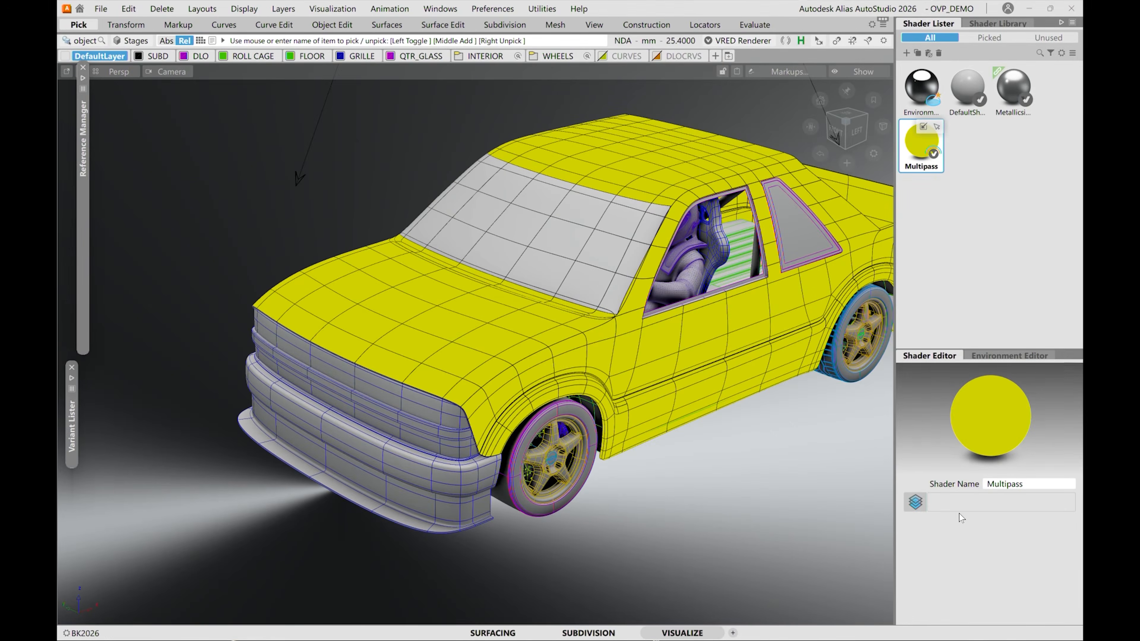
Add Metallicsilver as a layer of the Multipass shader and create a new Plastic shader.
{"action": "left_click_drag", "start_coordinate": [1025, 89], "coordinate": [919, 149]}
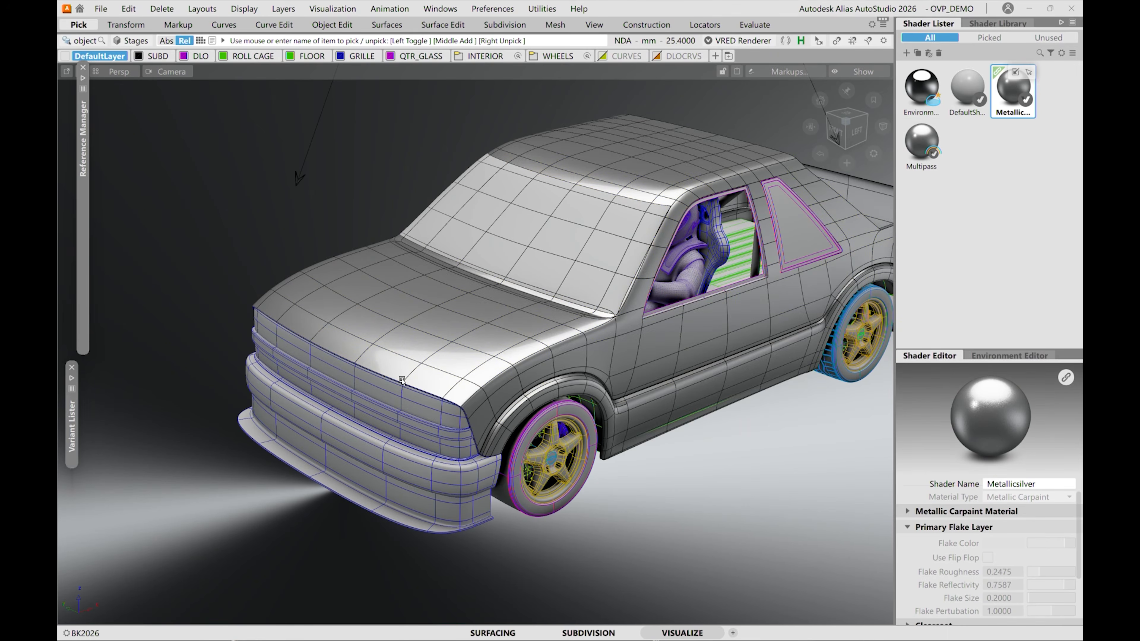
{"action": "left_click", "coordinate": [914, 149]}
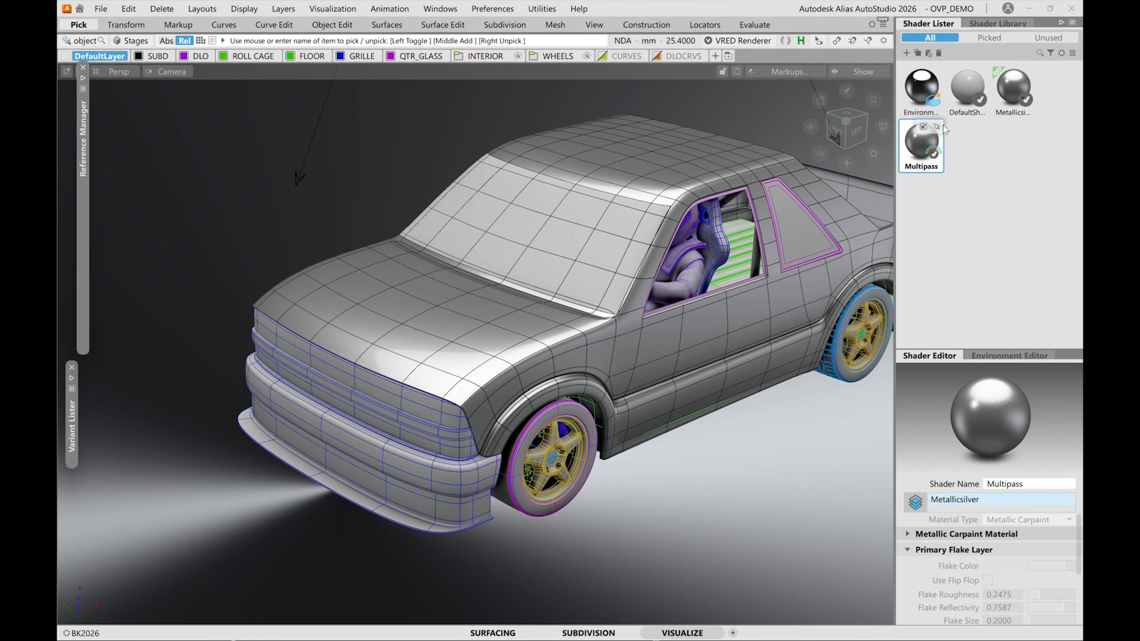
{"action": "left_click", "coordinate": [906, 53]}
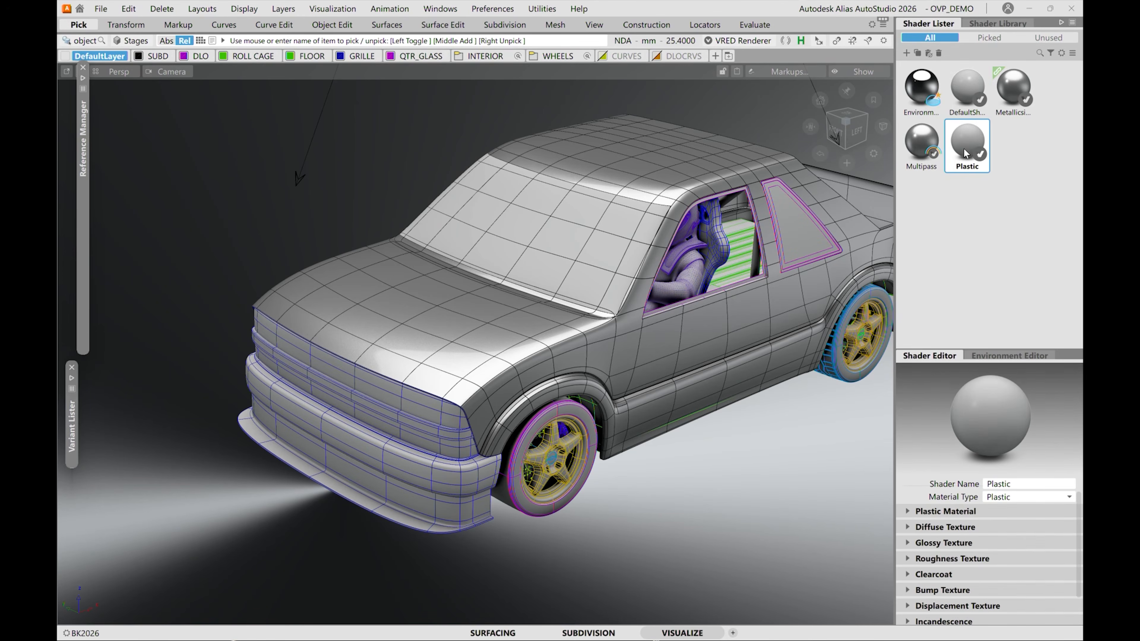
Add the Plastic shader as a layer of the Multipass shader and remove the duplicate Plastic layer.
{"action": "left_click_drag", "start_coordinate": [968, 146], "coordinate": [929, 153]}
{"action": "left_click", "coordinate": [923, 146]}
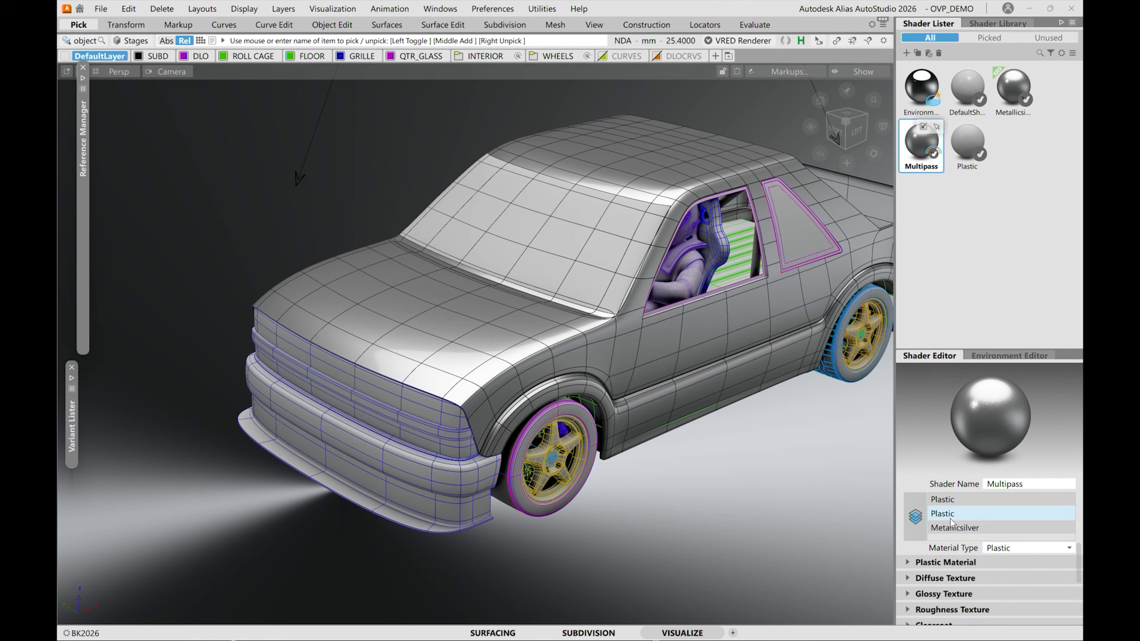
{"action": "left_click", "coordinate": [956, 501]}
{"action": "right_click", "coordinate": [956, 503]}
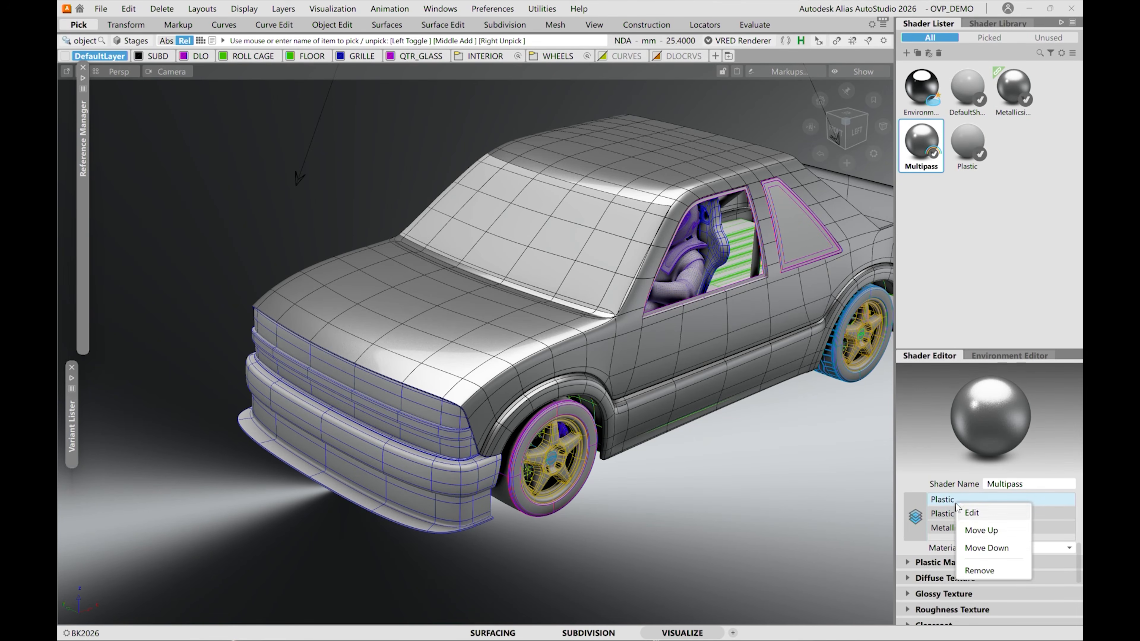
{"action": "left_click", "coordinate": [981, 571]}
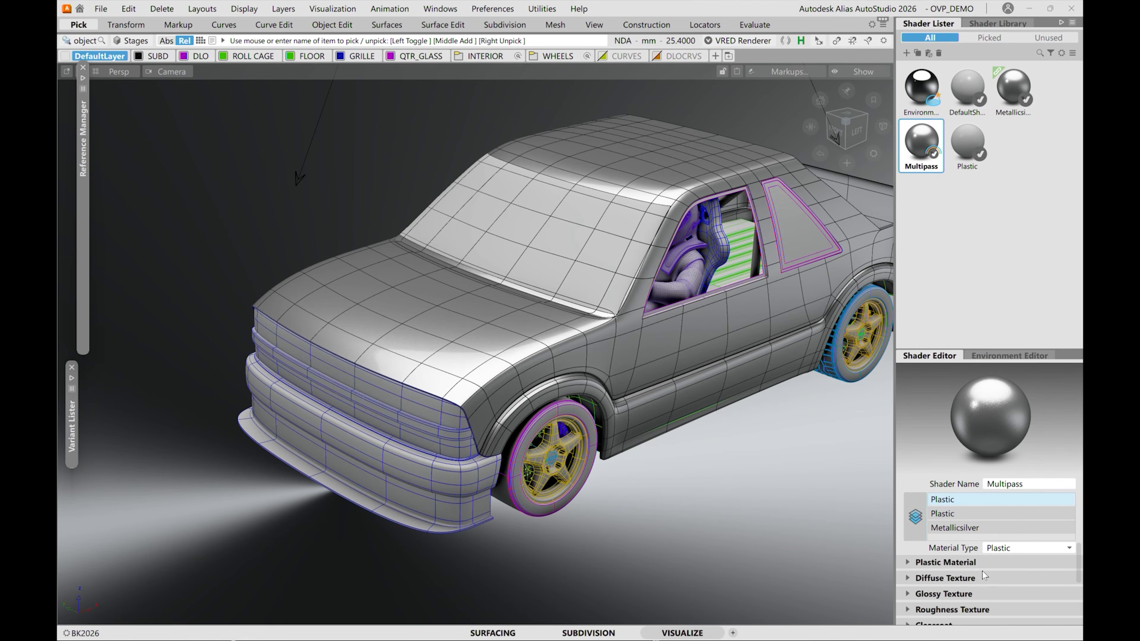
Move the Plastic layer below Metallicsilver in the Multipass shader and enable its diffuse texture.
{"action": "right_click", "coordinate": [951, 502]}
{"action": "left_click", "coordinate": [982, 543]}
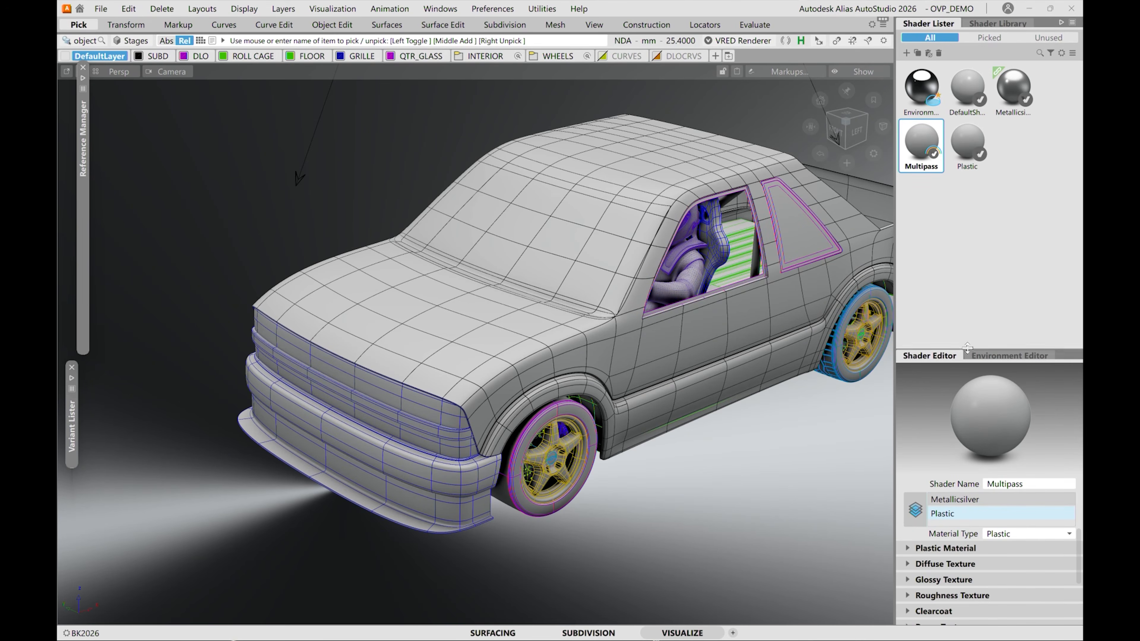
{"action": "left_click_drag", "start_coordinate": [969, 351], "coordinate": [929, 197]}
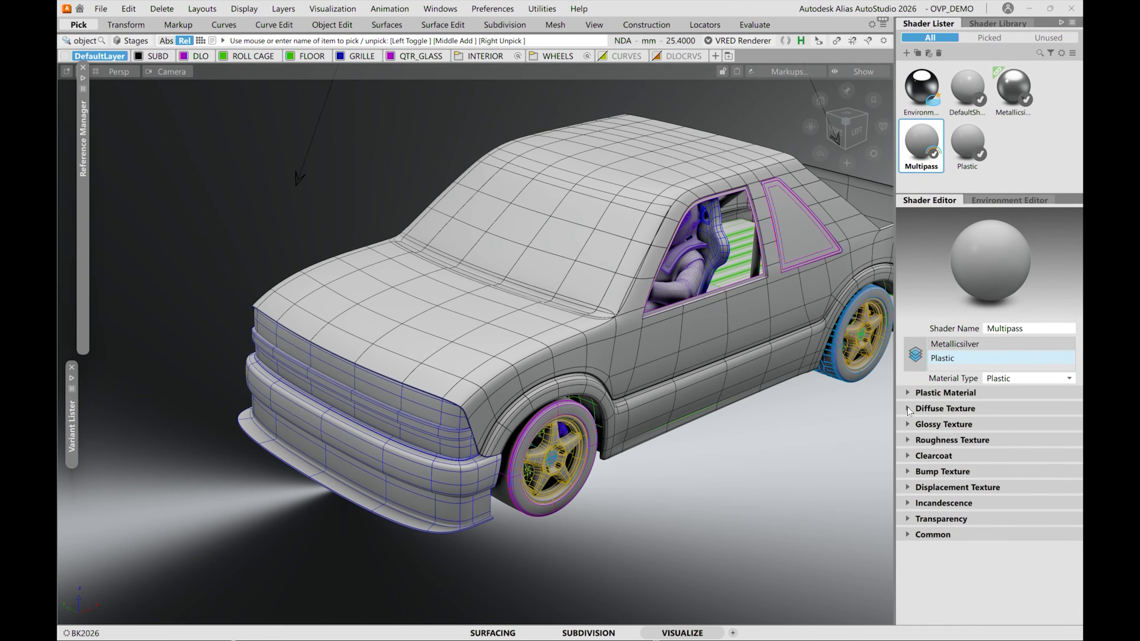
{"action": "left_click", "coordinate": [908, 409]}
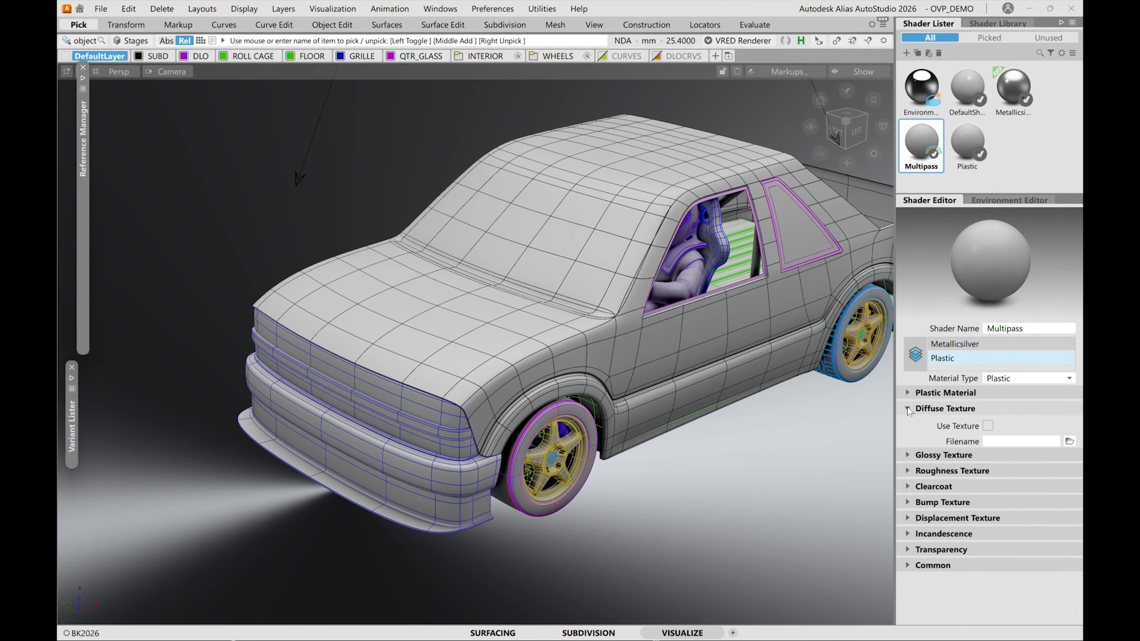
{"action": "left_click", "coordinate": [907, 392]}
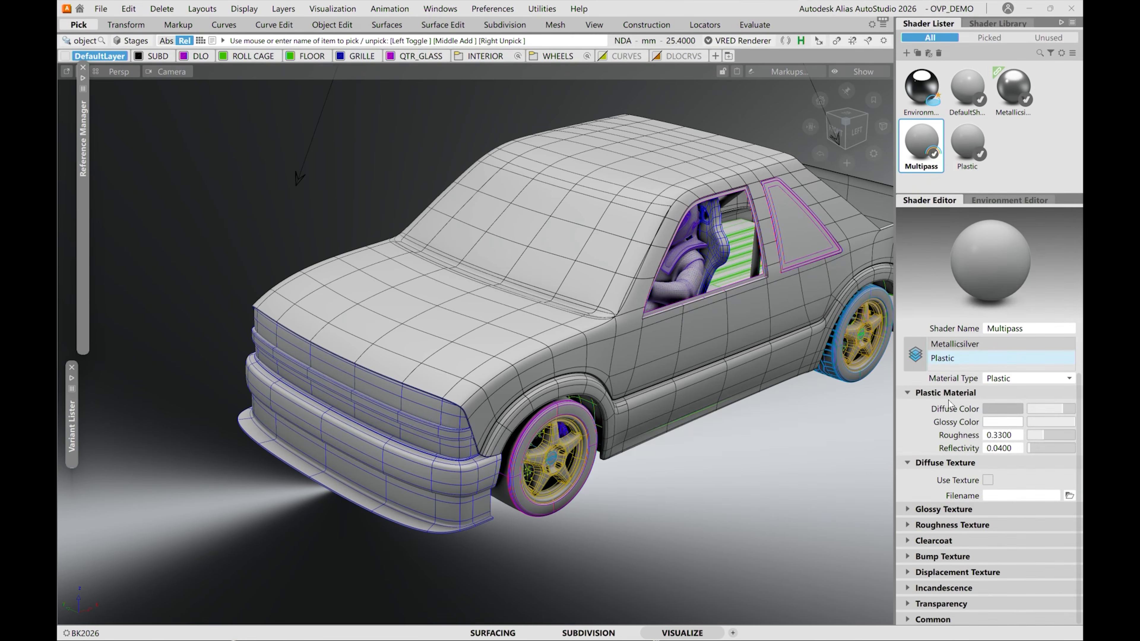
{"action": "left_click", "coordinate": [988, 480]}
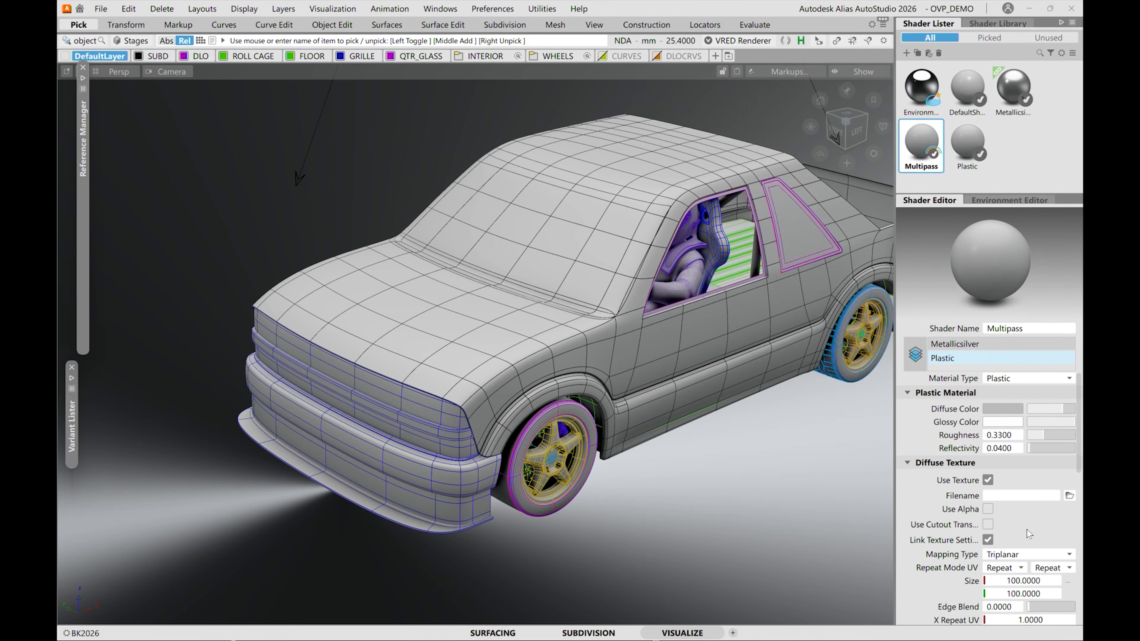
Load hood_logo.tif from the OVP_LIVE_REF folder as the Plastic layer's diffuse texture.
{"action": "left_click", "coordinate": [1070, 495]}
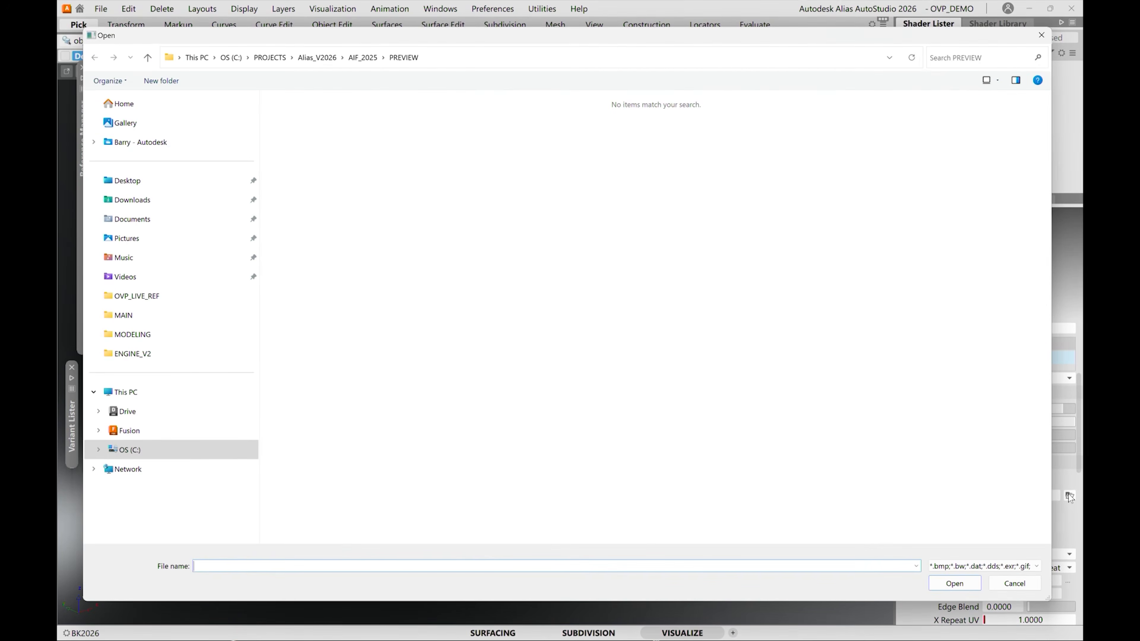
{"action": "left_click", "coordinate": [363, 58]}
{"action": "left_click", "coordinate": [499, 142]}
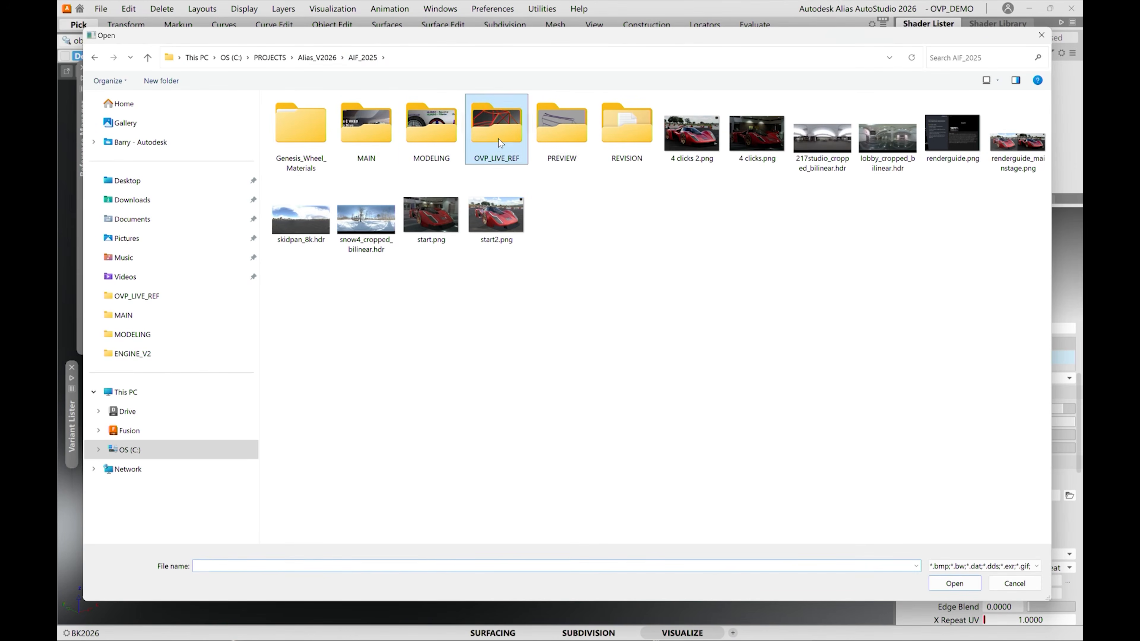
{"action": "double_click", "coordinate": [500, 142]}
{"action": "left_click", "coordinate": [561, 128]}
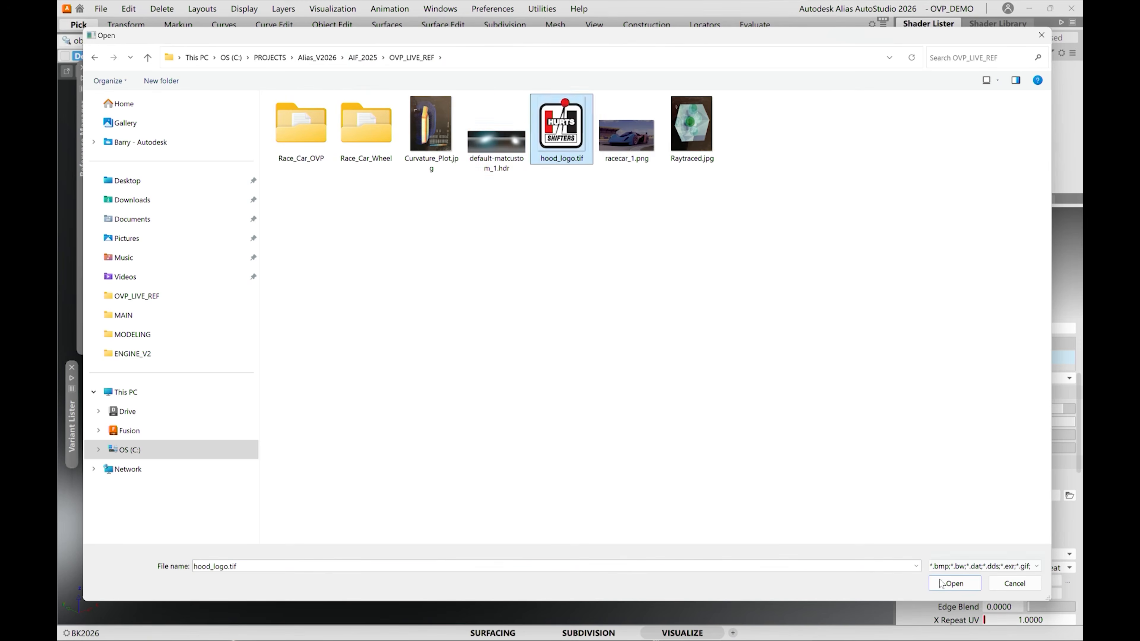
{"action": "left_click", "coordinate": [954, 583]}
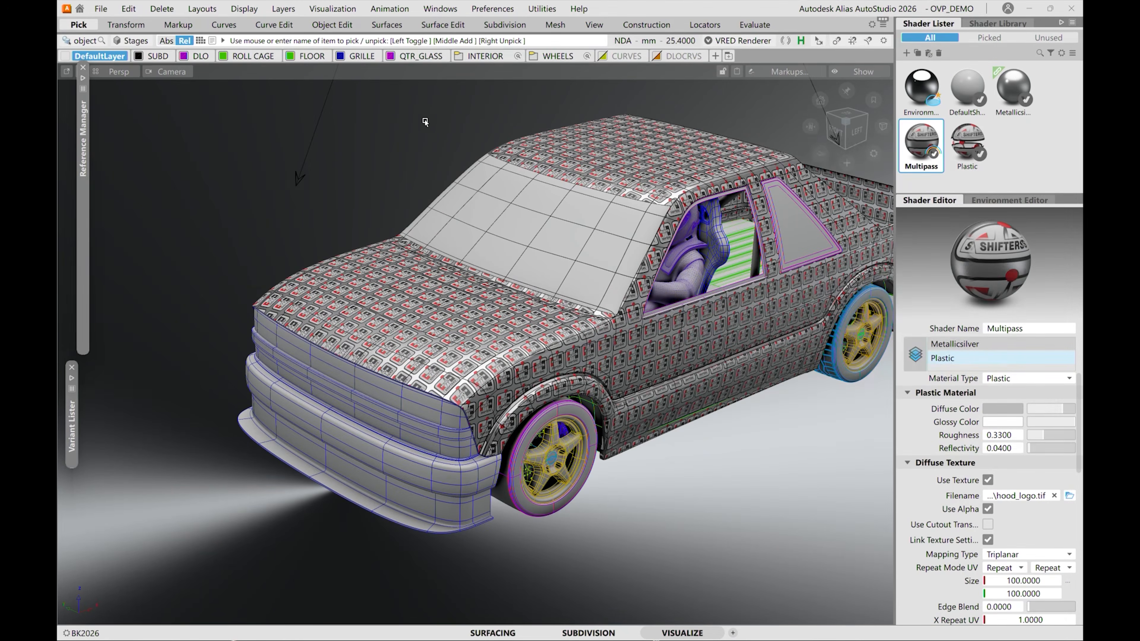
Set the mapping type of the logo's diffuse texture to Planar.
{"action": "key", "text": "alt+shift"}
{"action": "scroll", "coordinate": [434, 381], "scroll_direction": "up", "scroll_amount": 12}
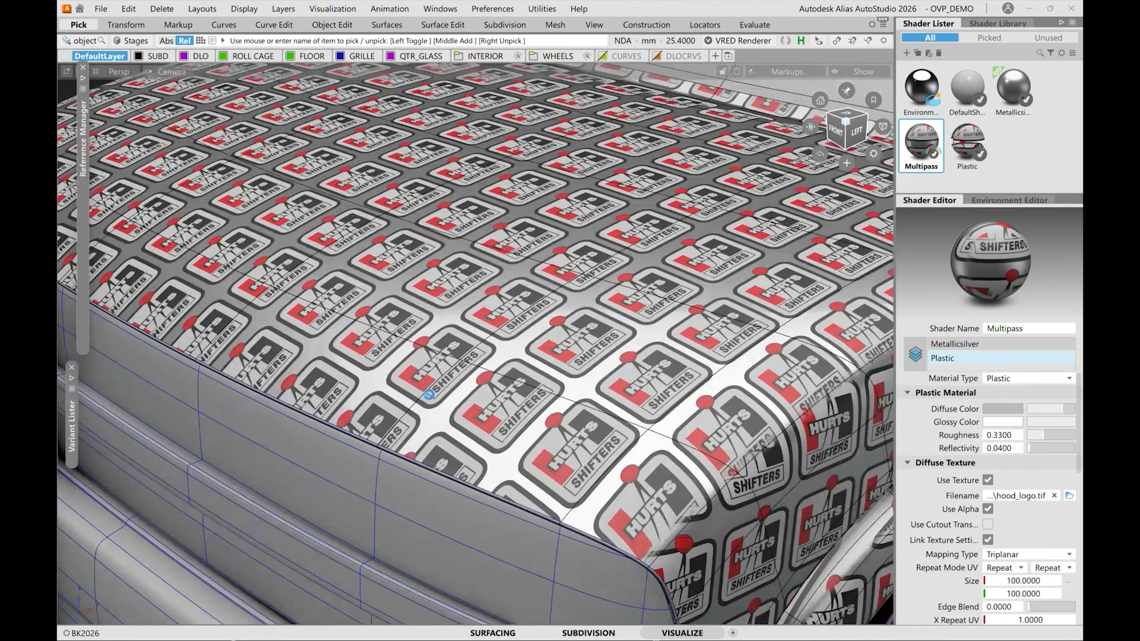
{"action": "scroll", "coordinate": [435, 381], "scroll_direction": "up", "scroll_amount": 6}
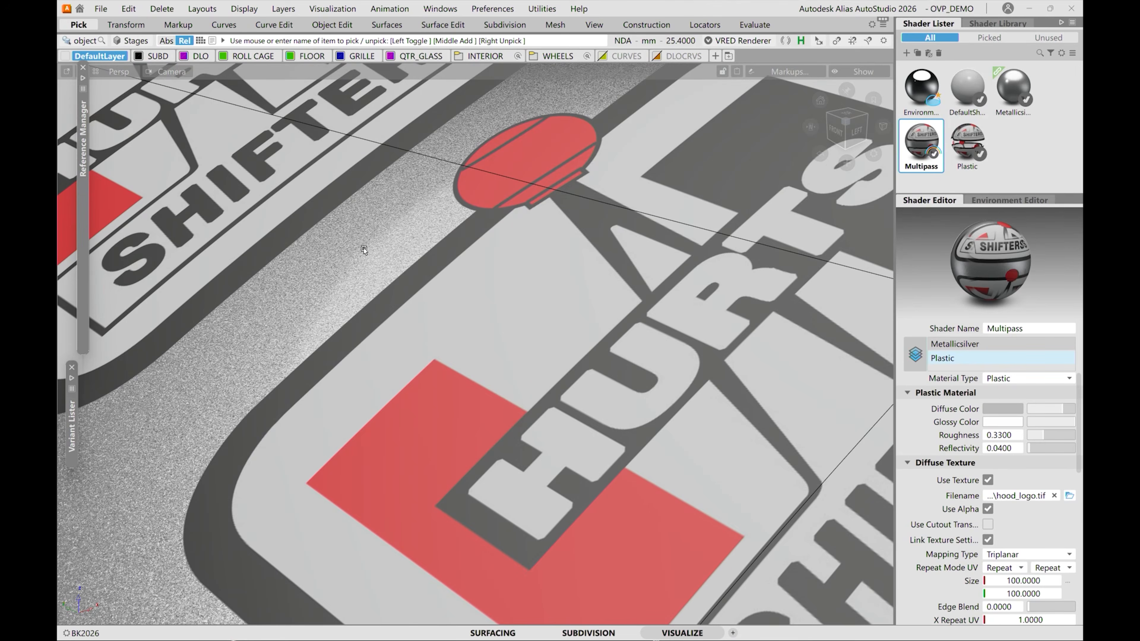
{"action": "key", "text": "alt+shift"}
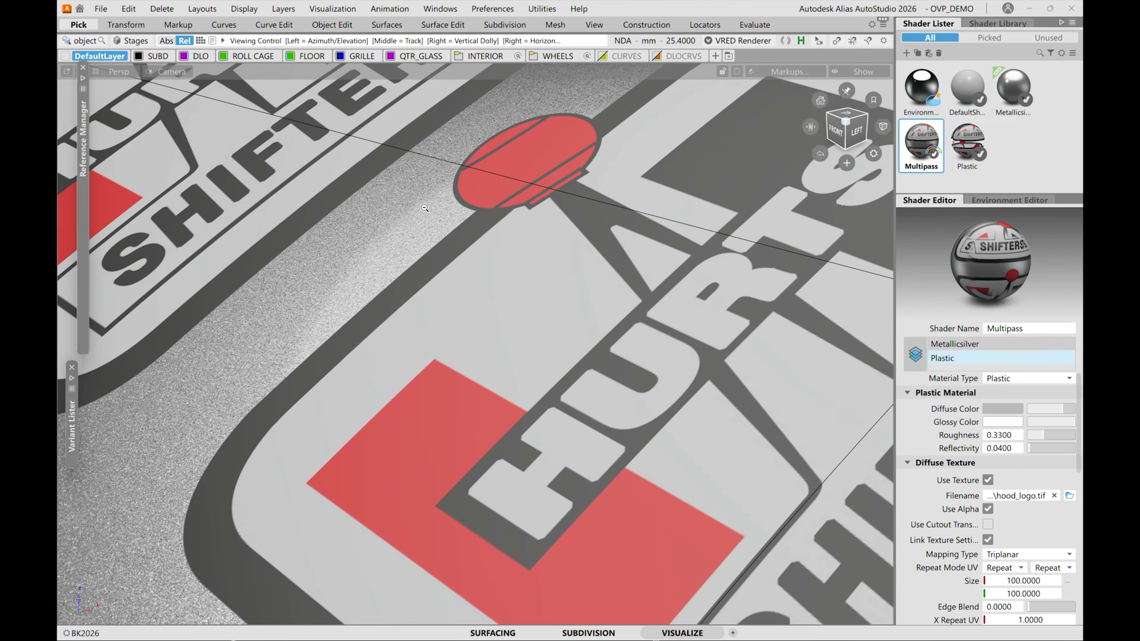
{"action": "scroll", "coordinate": [423, 256], "scroll_direction": "down", "scroll_amount": 15}
{"action": "scroll", "coordinate": [429, 244], "scroll_direction": "down", "scroll_amount": 10}
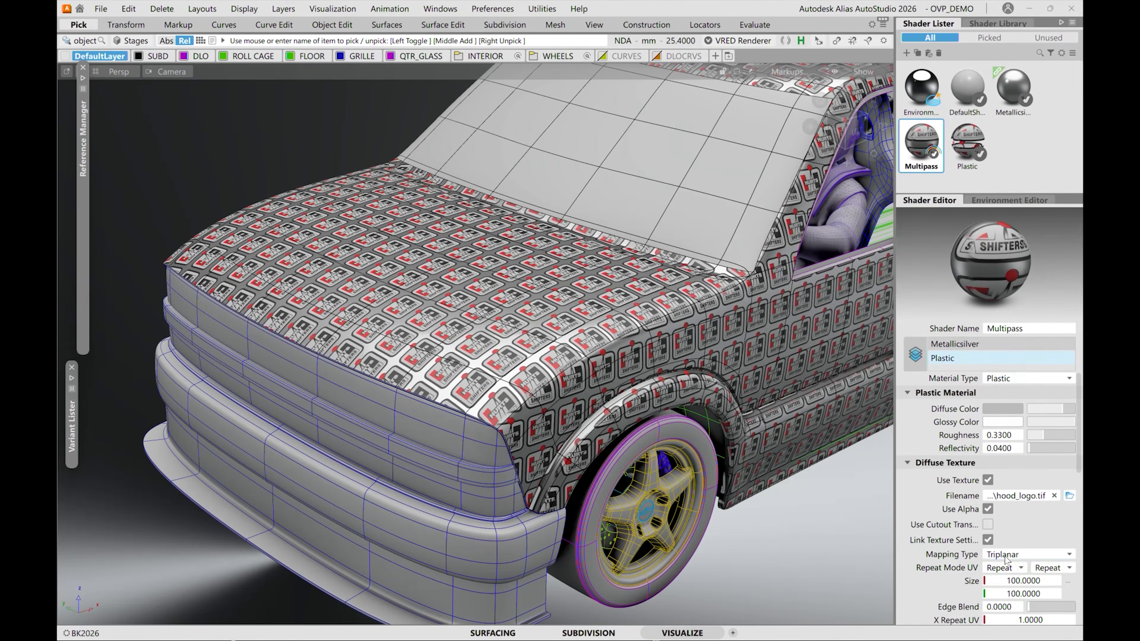
{"action": "left_click", "coordinate": [1019, 555]}
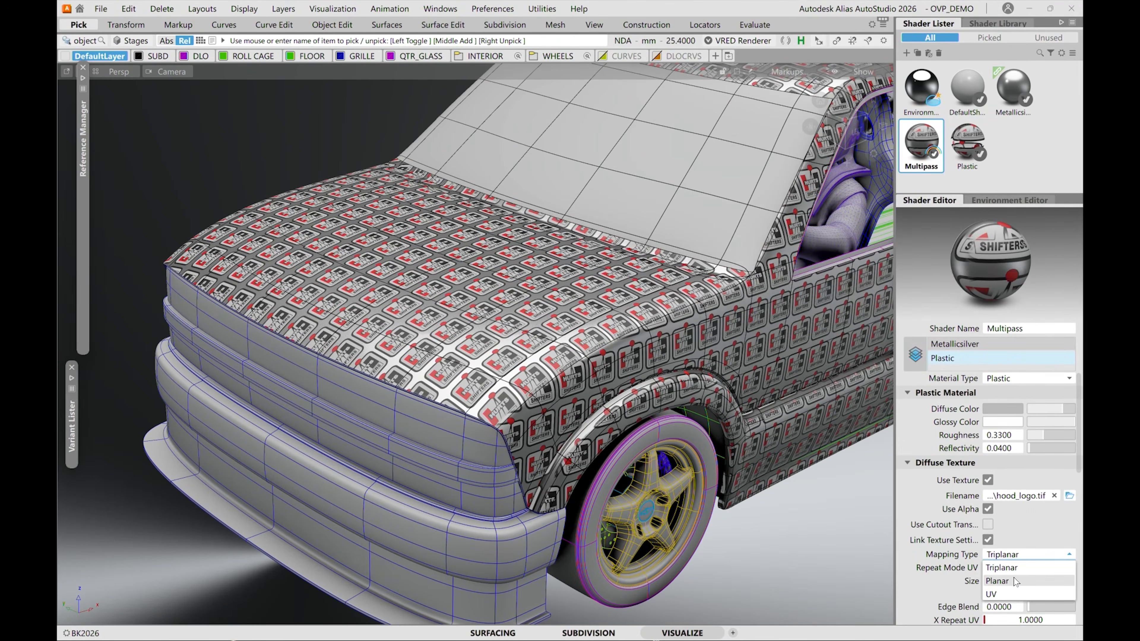
{"action": "left_click", "coordinate": [1016, 581]}
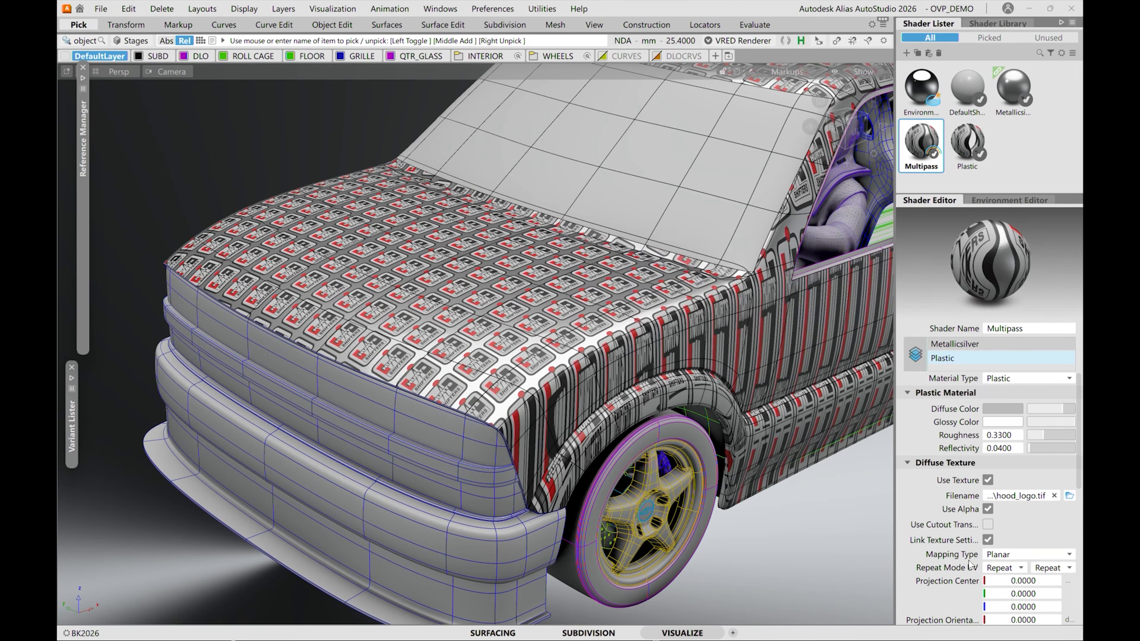
Set both UV repeat modes of the logo texture to Decal.
{"action": "left_click", "coordinate": [997, 569]}
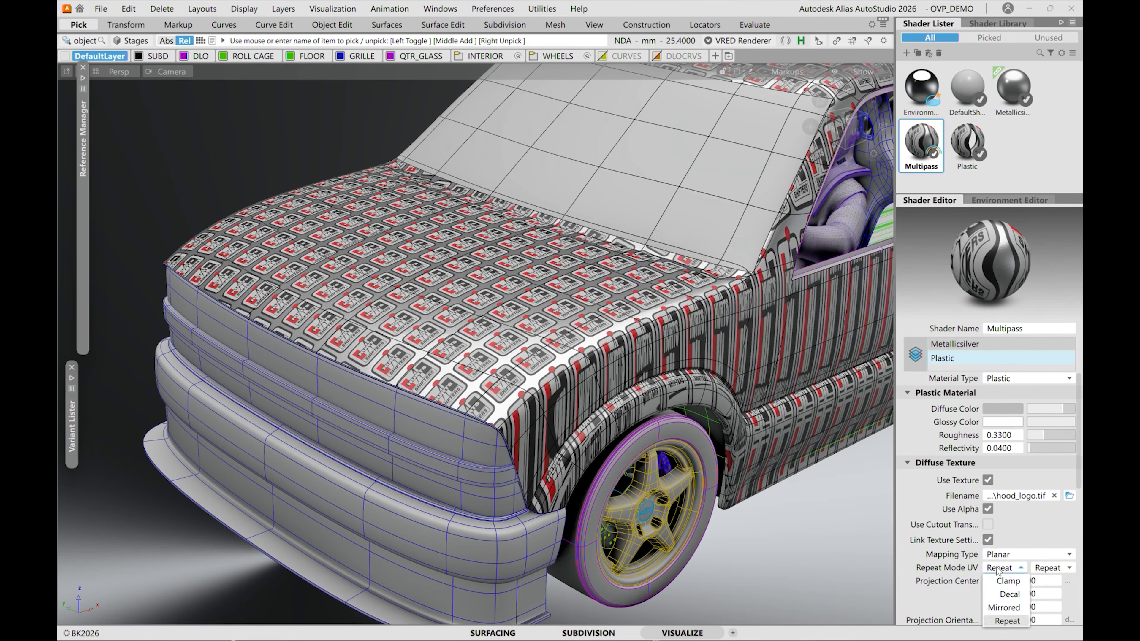
{"action": "left_click", "coordinate": [1006, 595]}
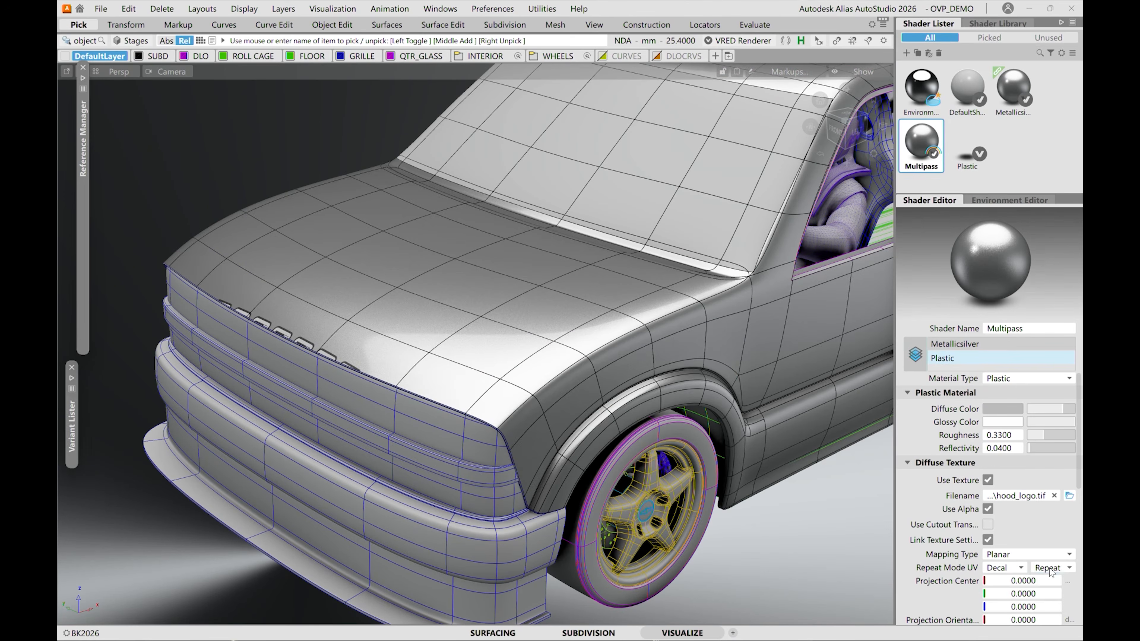
{"action": "left_click", "coordinate": [1050, 569]}
{"action": "left_click", "coordinate": [1057, 596]}
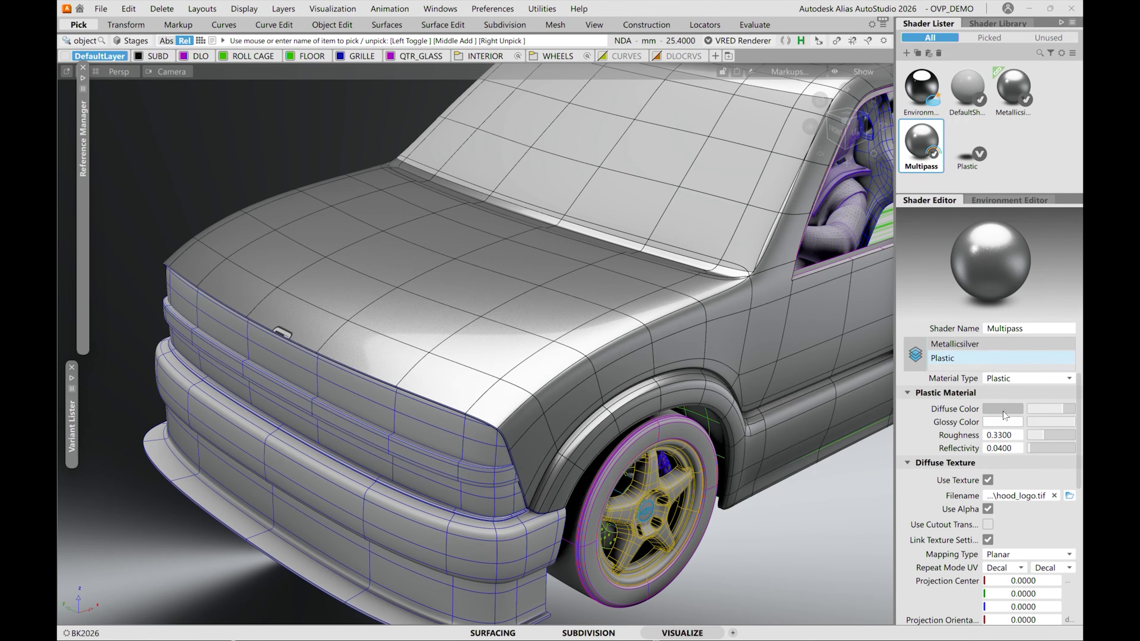
Turn on Keep Aspect Ratio and place the logo on the hood with the texture manipulator, centered at about X 399, Y 17, Z 739.
{"action": "left_click_drag", "start_coordinate": [1079, 486], "coordinate": [1081, 562]}
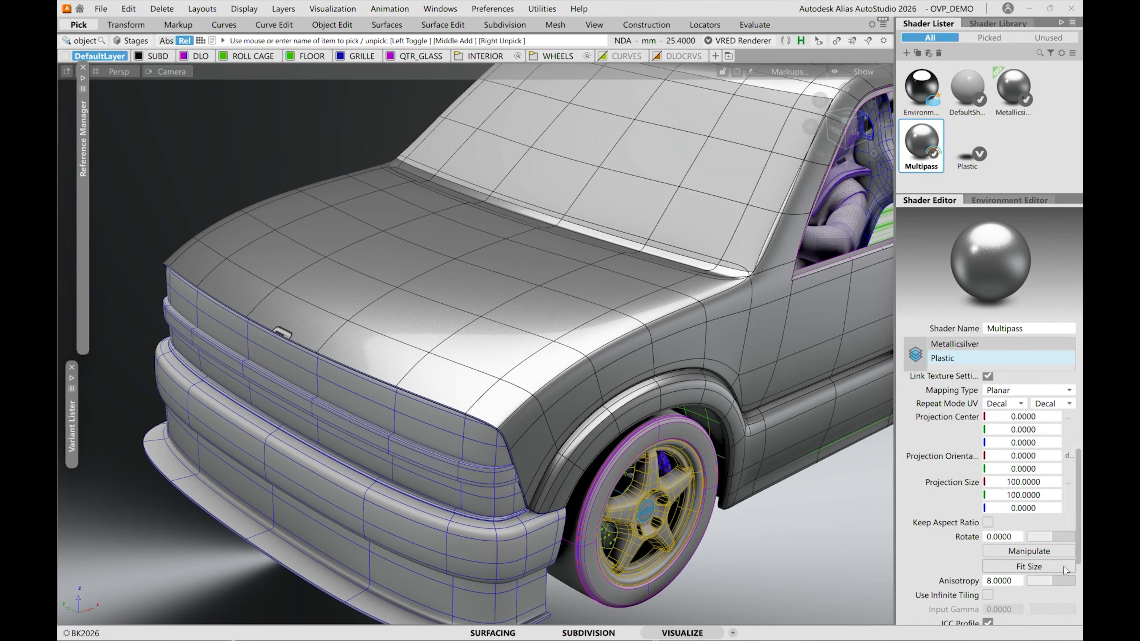
{"action": "left_click", "coordinate": [988, 523]}
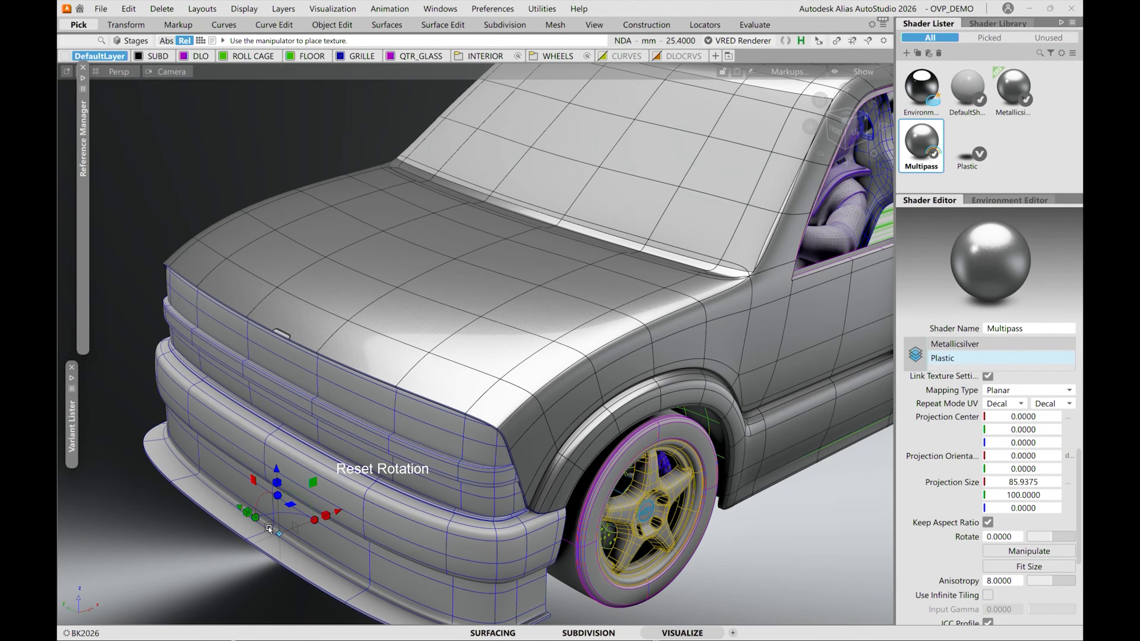
{"action": "left_click_drag", "start_coordinate": [338, 302], "coordinate": [349, 277]}
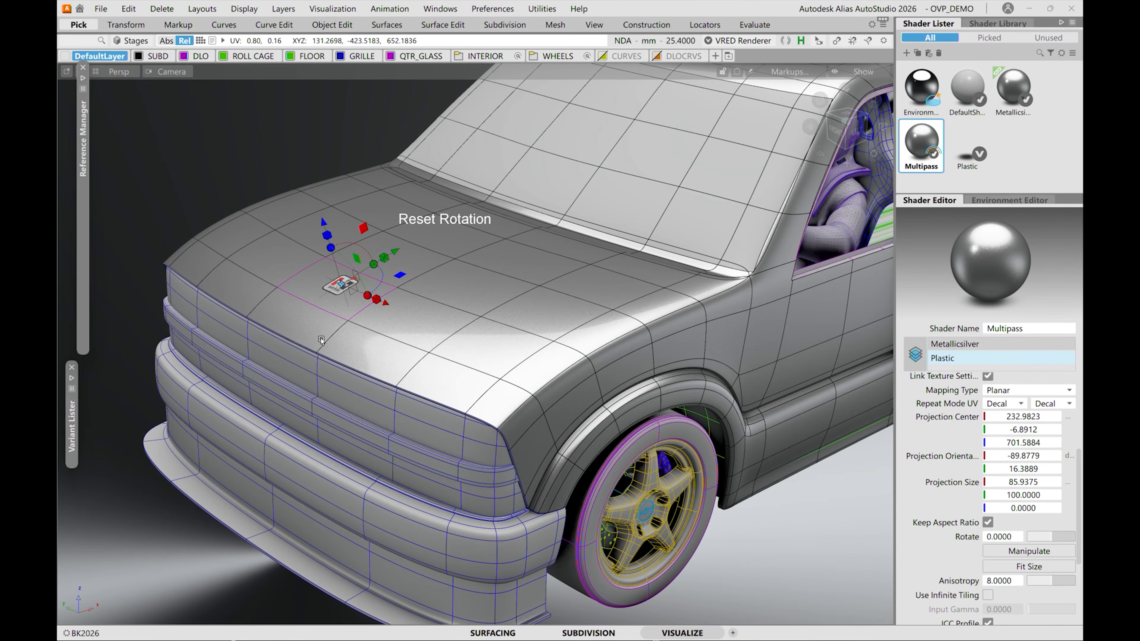
{"action": "left_click_drag", "start_coordinate": [300, 315], "coordinate": [374, 265]}
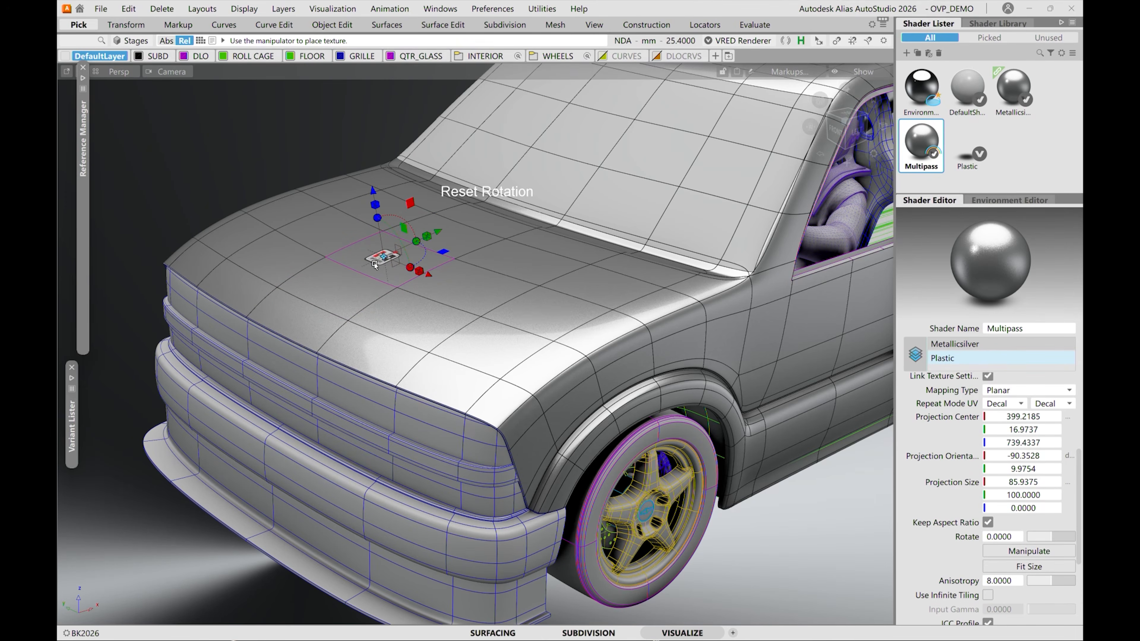
Scale the hood logo proportionally to a projection size of about 544 by 633 and set the Z size to 10.
{"action": "left_click_drag", "start_coordinate": [541, 364], "coordinate": [487, 300], "text": "alt+shift"}
{"action": "middle_click_drag", "start_coordinate": [569, 319], "coordinate": [694, 370], "text": "alt+shift"}
{"action": "scroll", "coordinate": [528, 323], "scroll_direction": "up", "scroll_amount": 5}
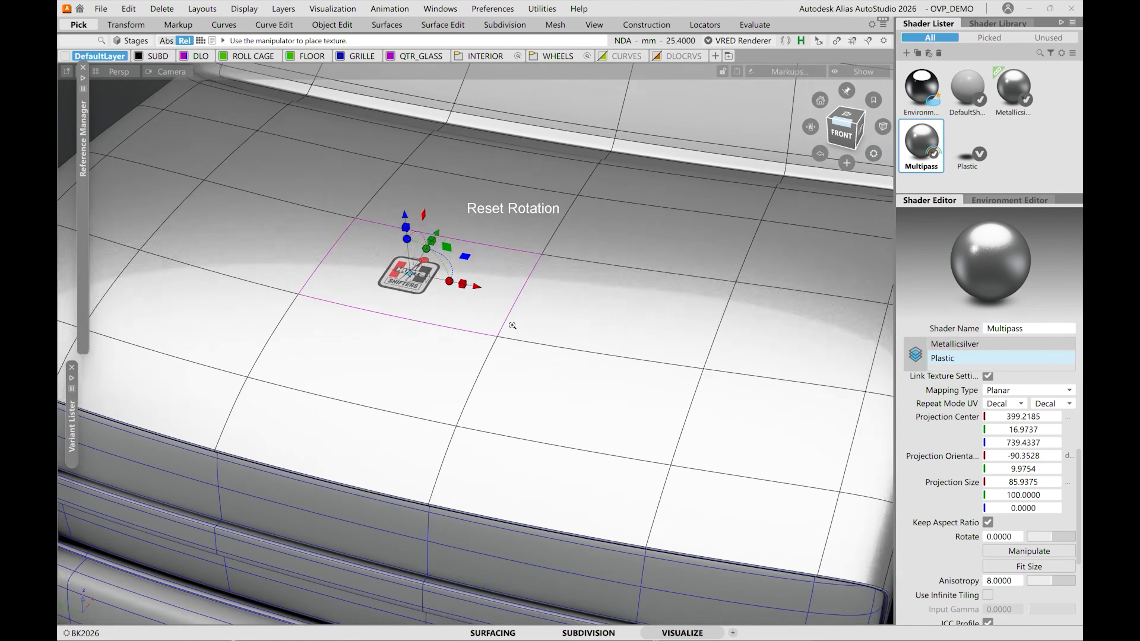
{"action": "middle_click_drag", "start_coordinate": [515, 327], "coordinate": [657, 367], "text": "alt+shift"}
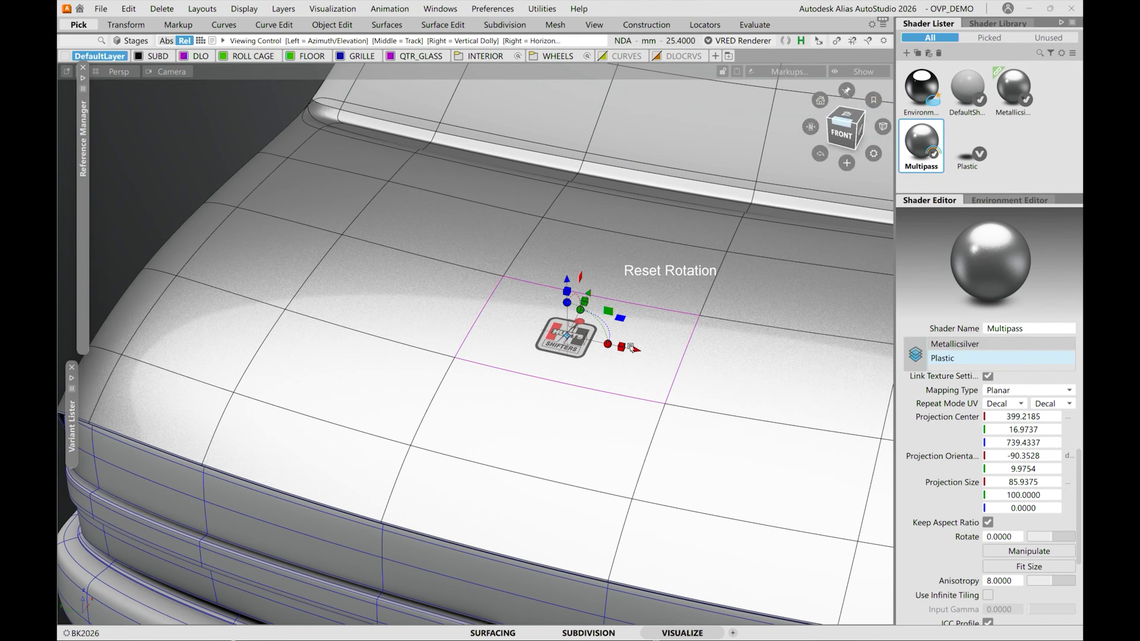
{"action": "left_click", "coordinate": [567, 335]}
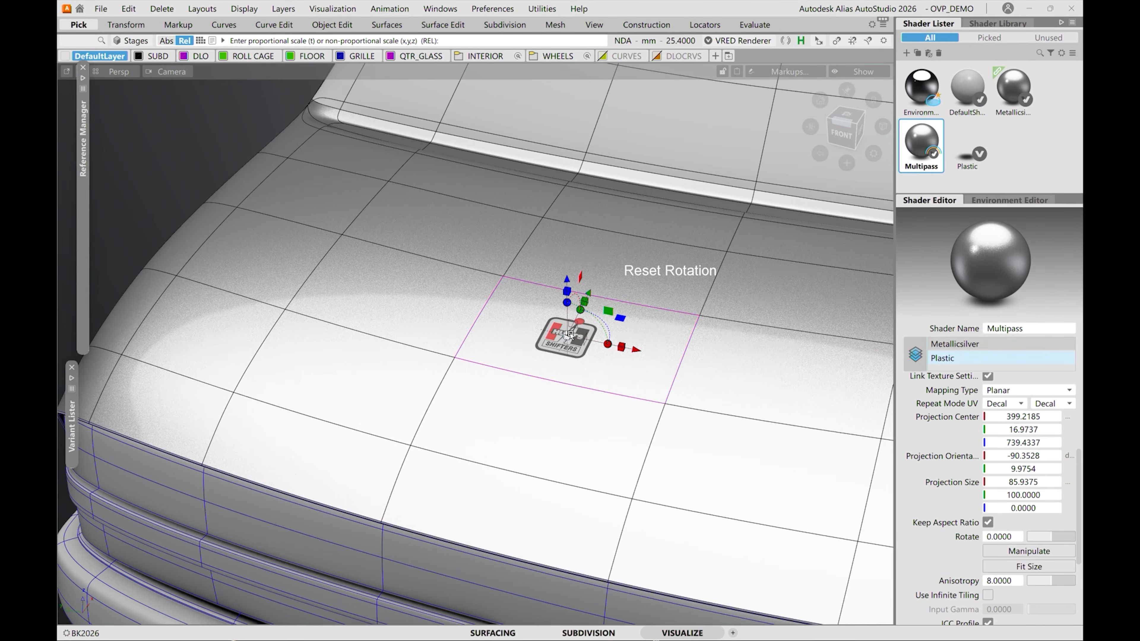
{"action": "left_click_drag", "start_coordinate": [605, 330], "coordinate": [621, 328]}
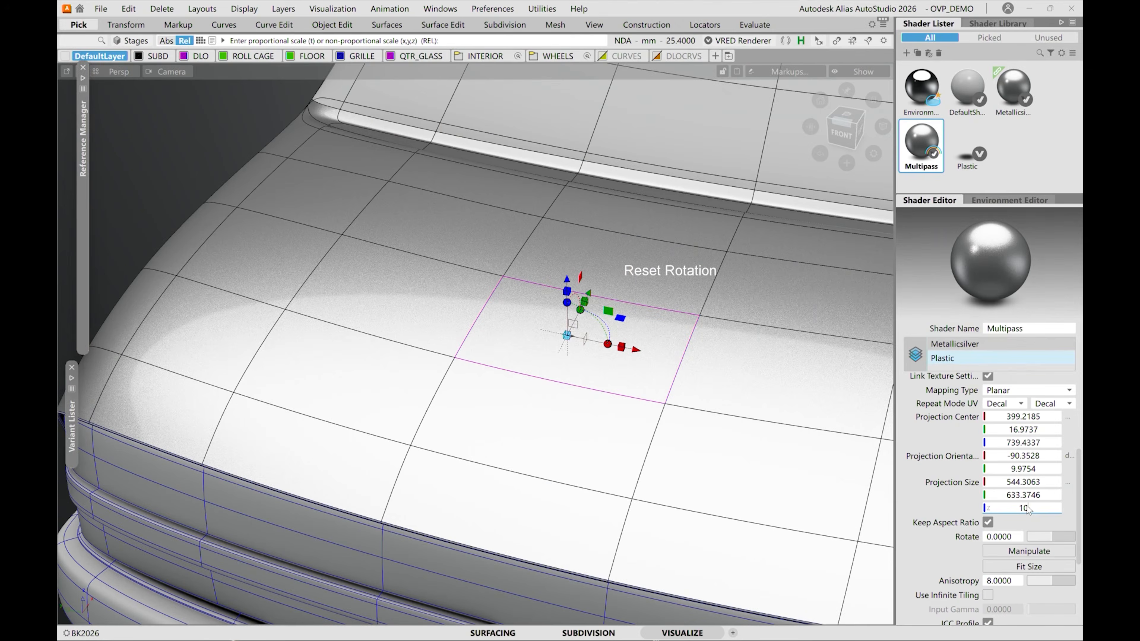
{"action": "key", "text": "Return"}
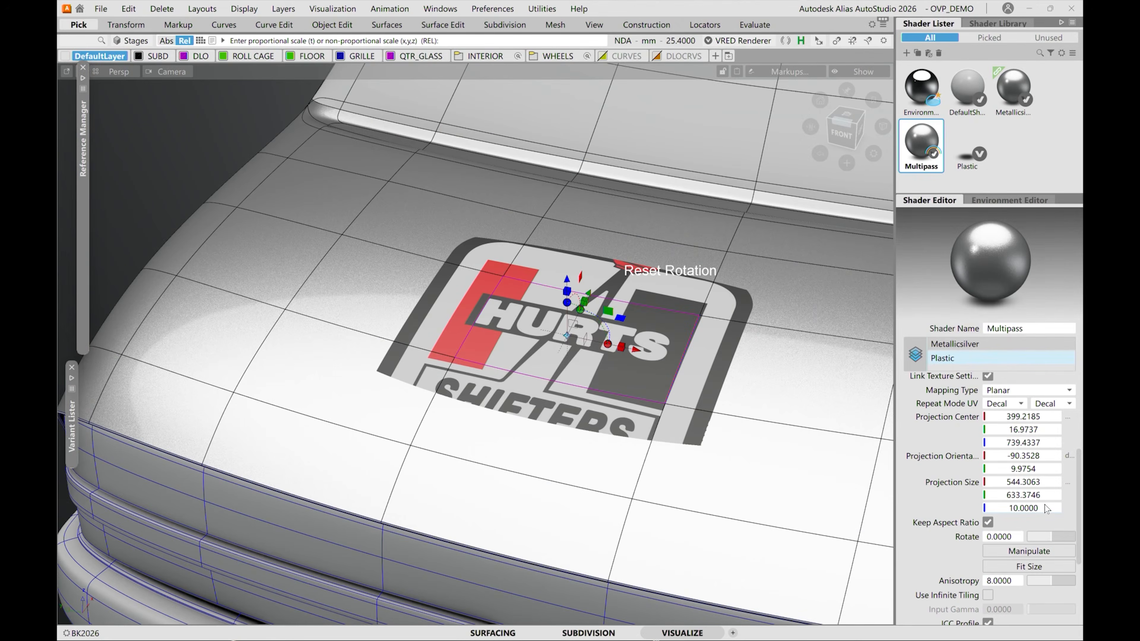
Increase the logo's Z projection size to about 264 and set its projection center Y to 0.
{"action": "left_click_drag", "start_coordinate": [680, 513], "coordinate": [740, 476], "text": "alt+shift"}
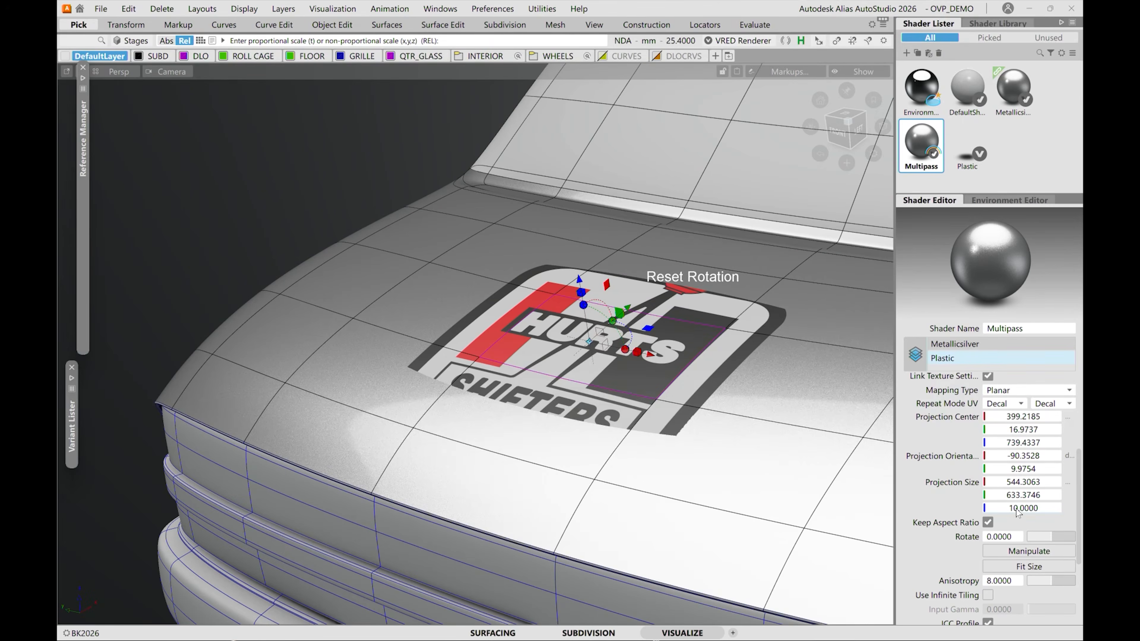
{"action": "left_click_drag", "start_coordinate": [1018, 512], "coordinate": [1068, 508]}
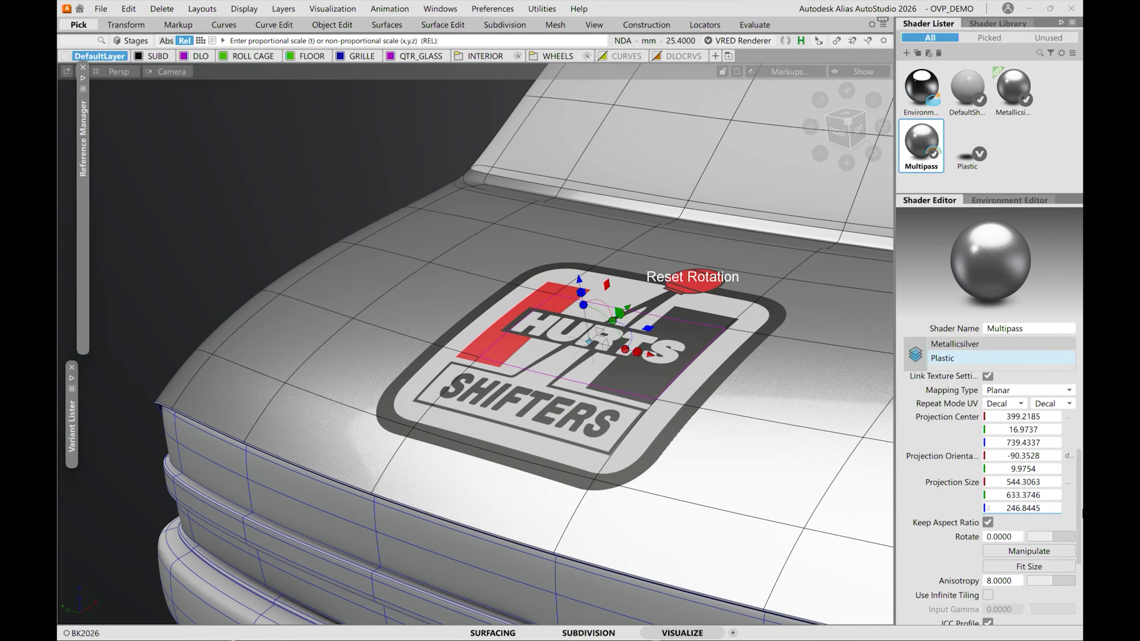
{"action": "left_click_drag", "start_coordinate": [577, 386], "coordinate": [623, 290], "text": "alt+shift"}
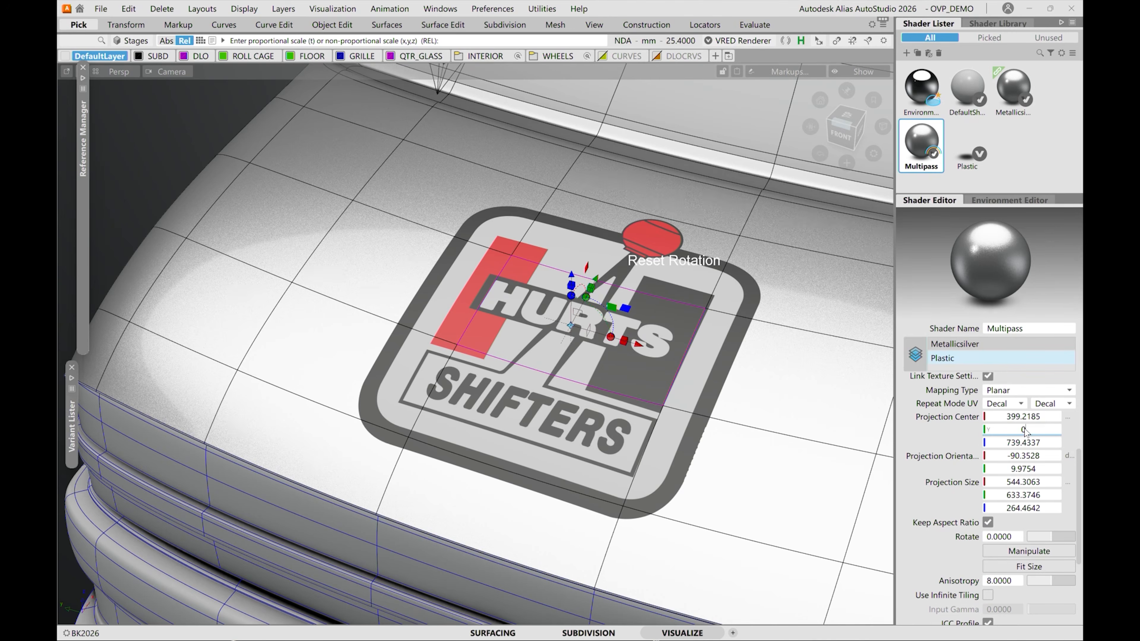
{"action": "key", "text": "Return"}
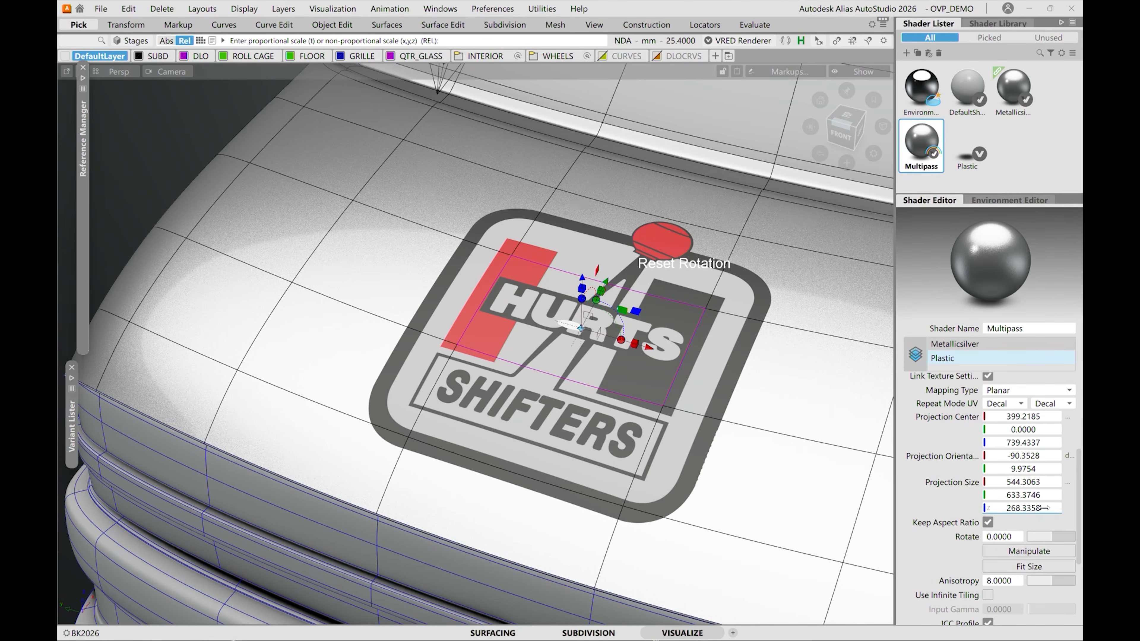
Adjust the logo's Z projection size to about 254 and raise its projection center to about Z 742.
{"action": "left_click_drag", "start_coordinate": [682, 395], "coordinate": [669, 361], "text": "alt+shift"}
{"action": "right_click_drag", "start_coordinate": [669, 361], "coordinate": [520, 409], "text": "alt+shift"}
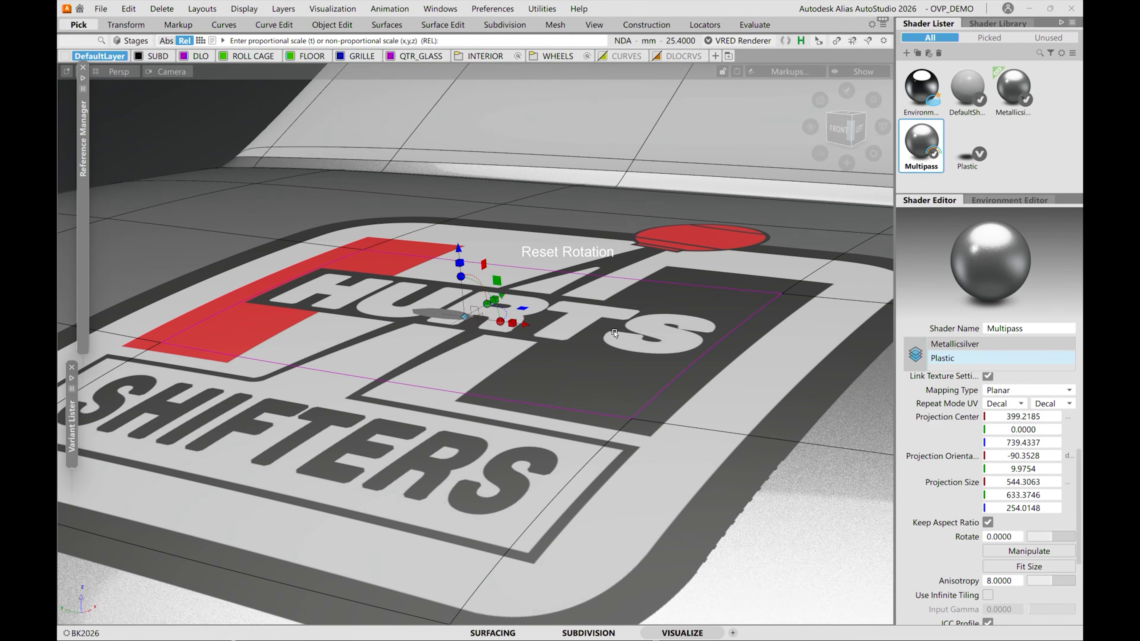
{"action": "middle_click_drag", "start_coordinate": [520, 410], "coordinate": [582, 360], "text": "alt+shift"}
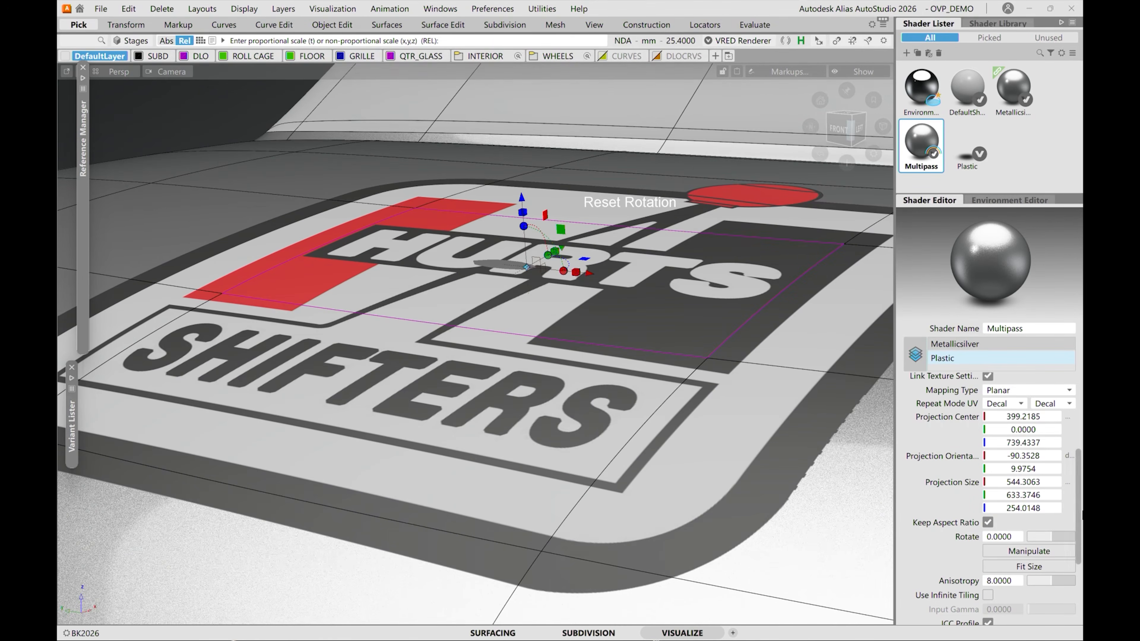
{"action": "mouse_move", "coordinate": [1077, 505]}
{"action": "left_mouse_down"}
{"action": "mouse_move", "coordinate": [1080, 489]}
{"action": "mouse_move", "coordinate": [1080, 525]}
{"action": "left_mouse_up"}
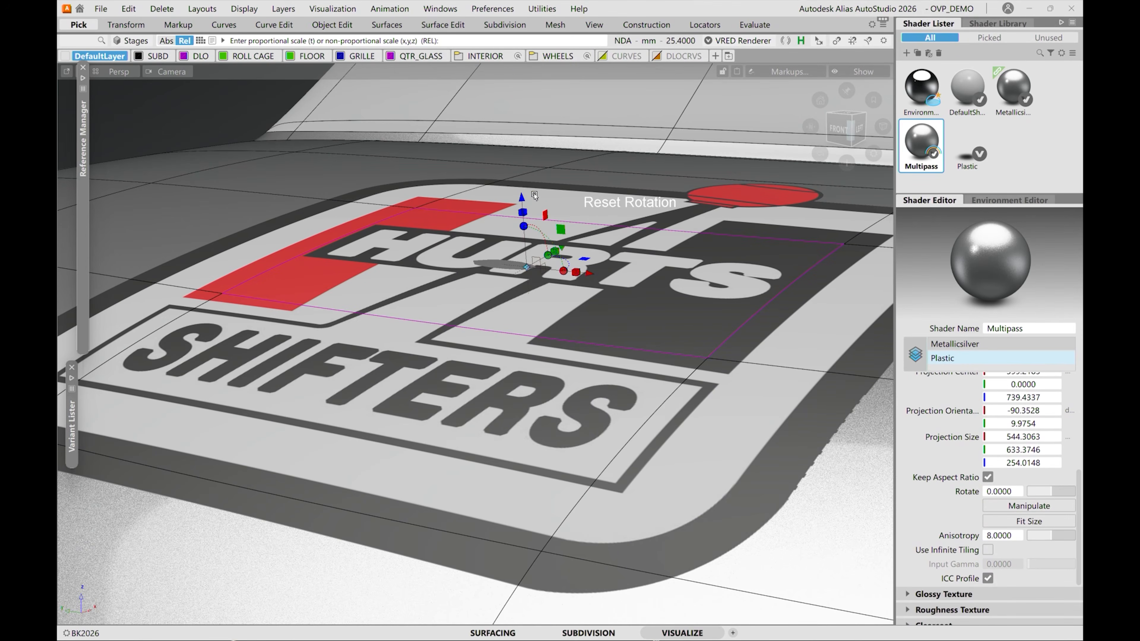
{"action": "left_click_drag", "start_coordinate": [523, 196], "coordinate": [524, 193]}
Lighten the diffuse color of the Multipass shader's Plastic layer.
{"action": "left_click_drag", "start_coordinate": [489, 324], "coordinate": [489, 331], "text": "alt+shift"}
{"action": "middle_click_drag", "start_coordinate": [640, 478], "coordinate": [444, 431], "text": "alt+shift"}
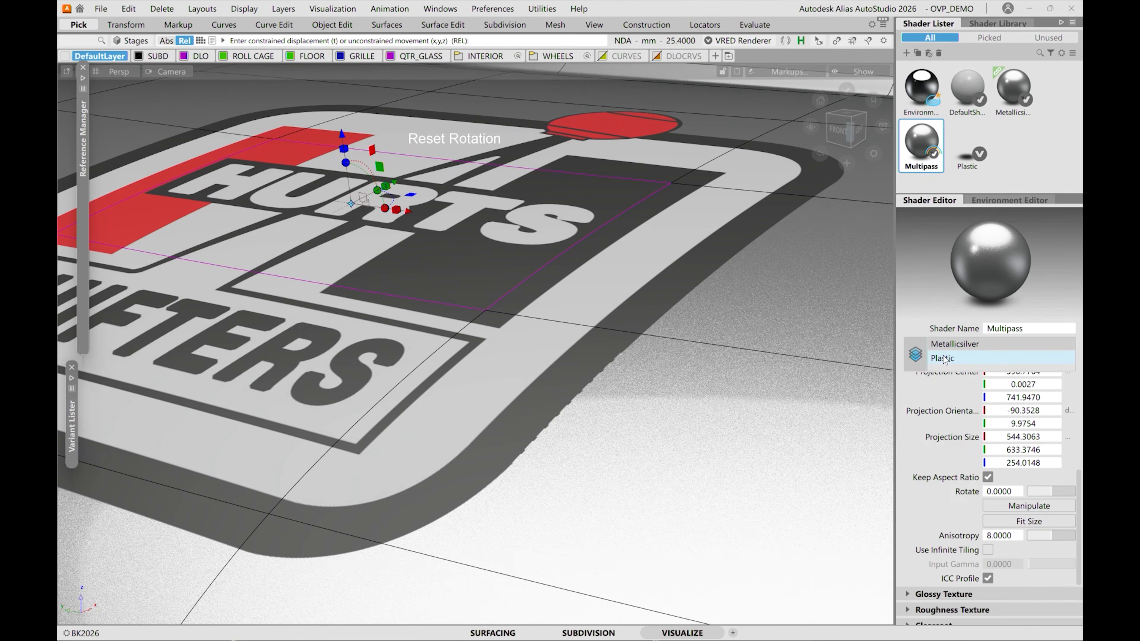
{"action": "scroll", "coordinate": [1062, 455], "scroll_direction": "up", "scroll_amount": 5}
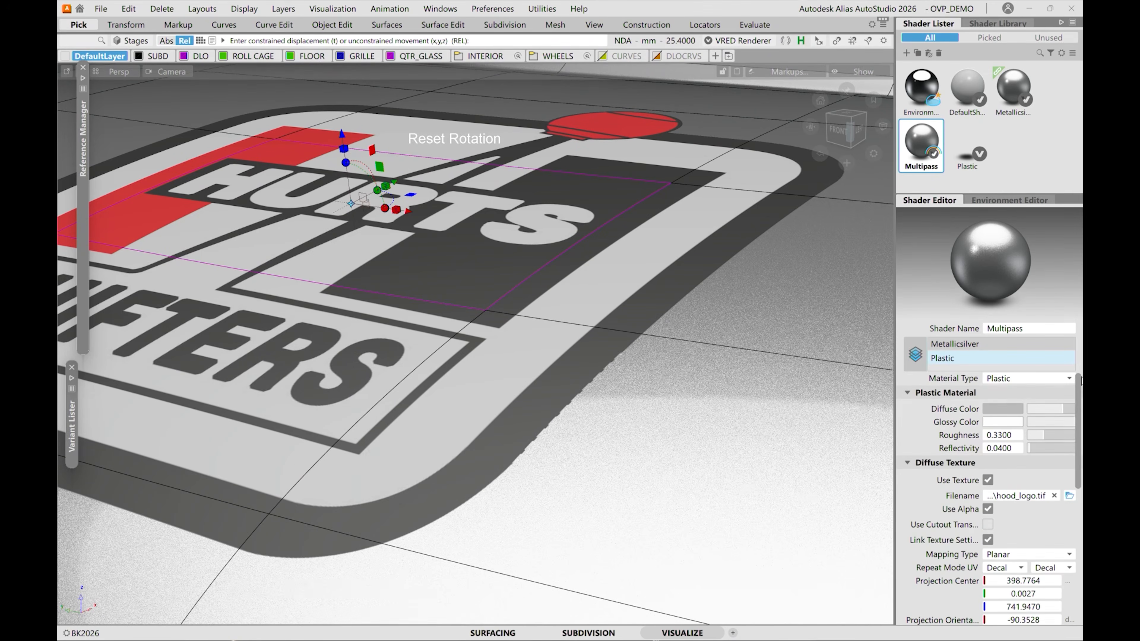
{"action": "mouse_move", "coordinate": [1062, 409]}
{"action": "left_mouse_down"}
{"action": "mouse_move", "coordinate": [1025, 410]}
{"action": "mouse_move", "coordinate": [1076, 410]}
{"action": "left_mouse_up"}
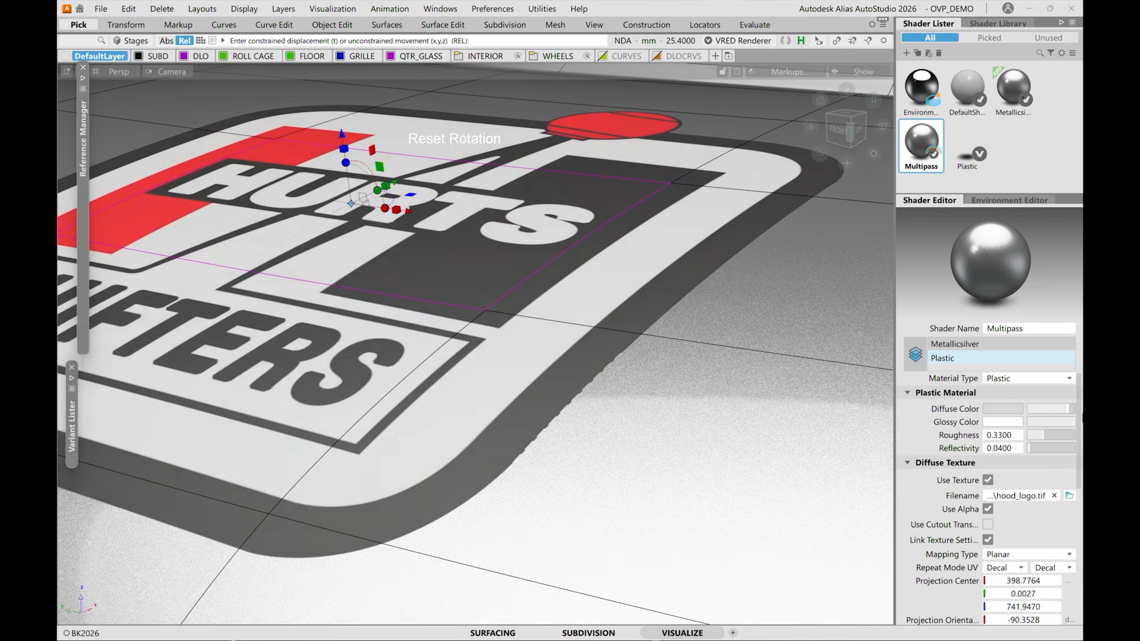
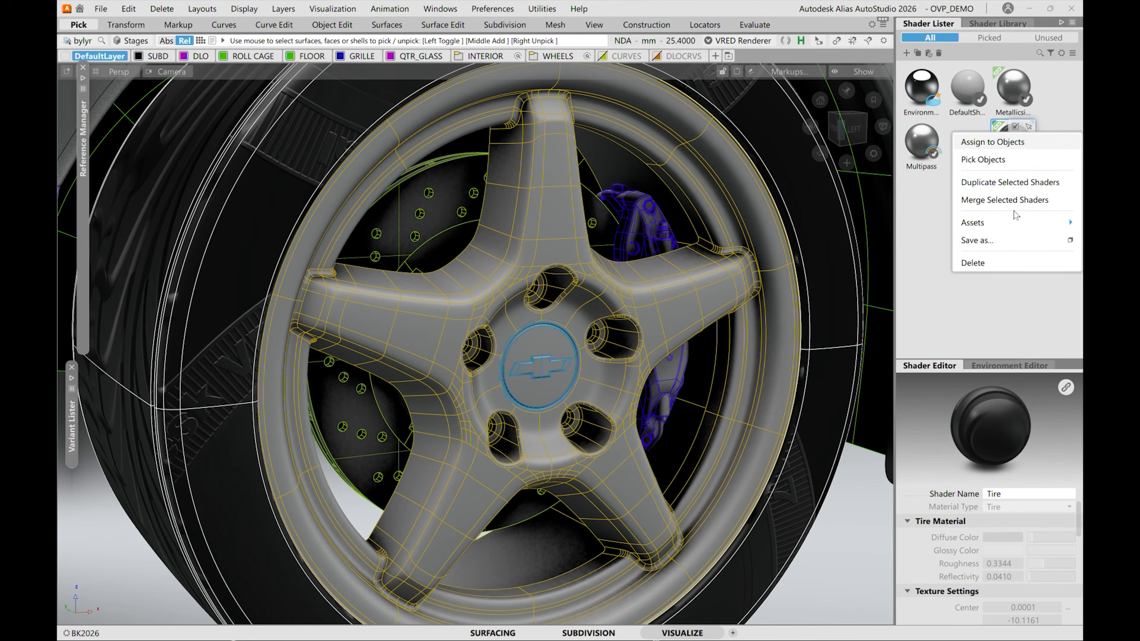
Unlink the Tire shader from its library asset and fit its texture to the tire geometry.
{"action": "mouse_move", "coordinate": [1016, 224]}
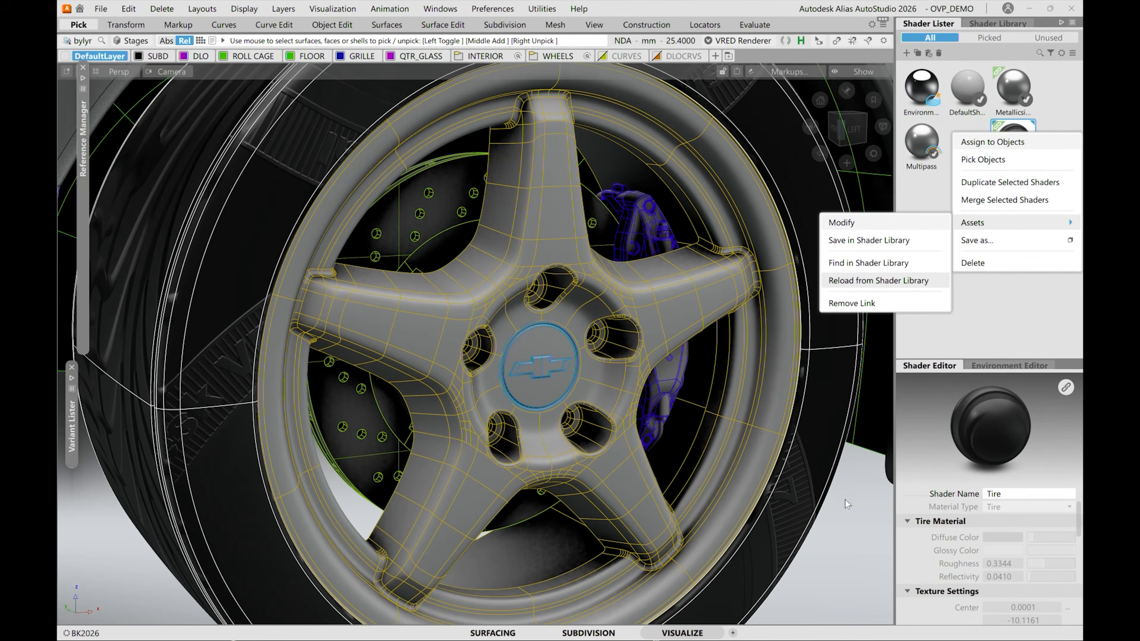
{"action": "left_click", "coordinate": [851, 507]}
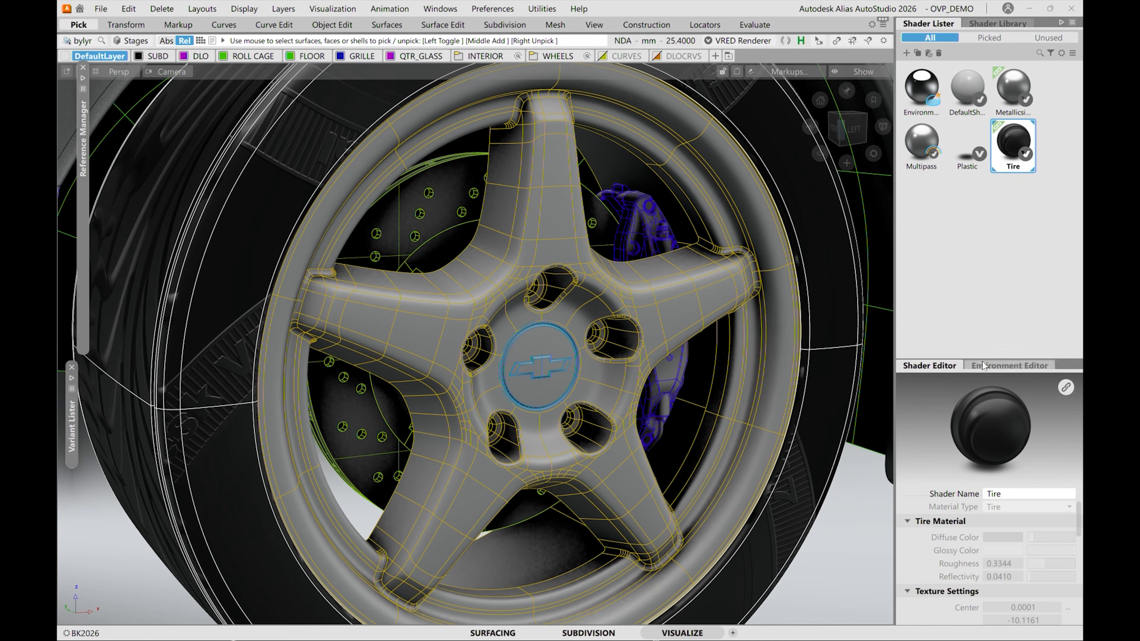
{"action": "left_click_drag", "start_coordinate": [981, 358], "coordinate": [981, 236]}
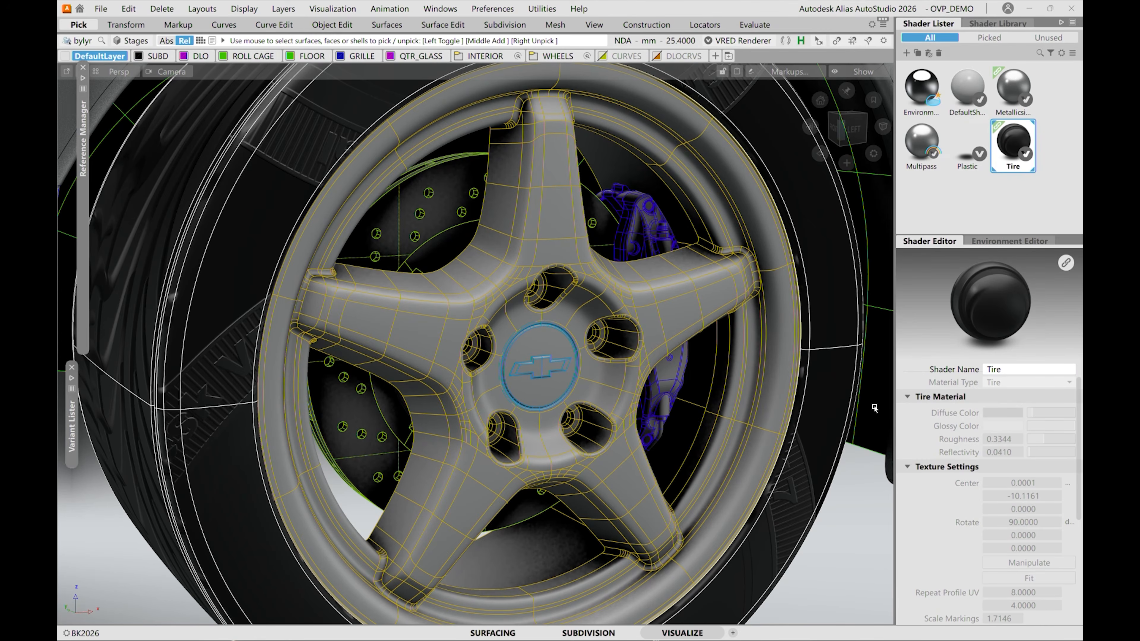
{"action": "left_click", "coordinate": [1066, 263]}
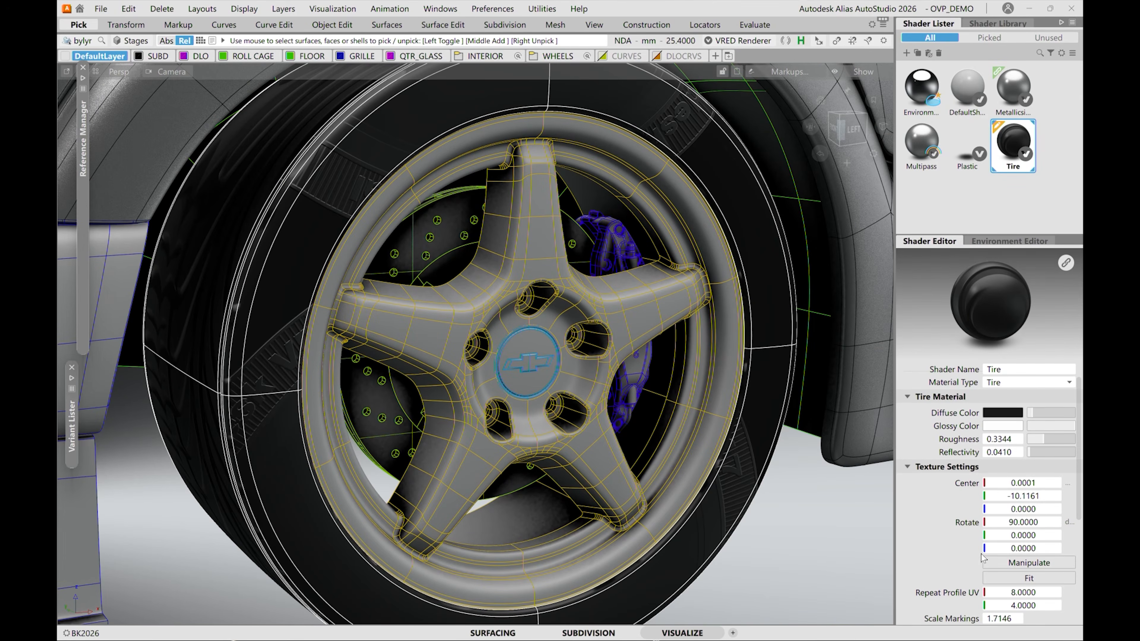
{"action": "scroll", "coordinate": [1078, 500], "scroll_direction": "down", "scroll_amount": 2}
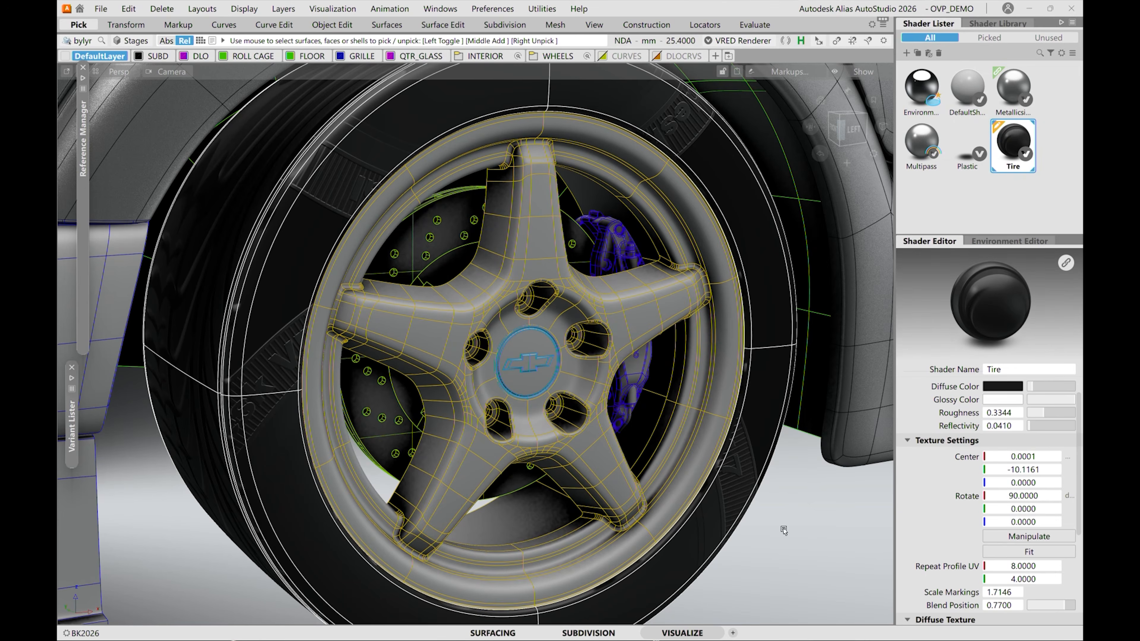
{"action": "left_click", "coordinate": [1029, 552]}
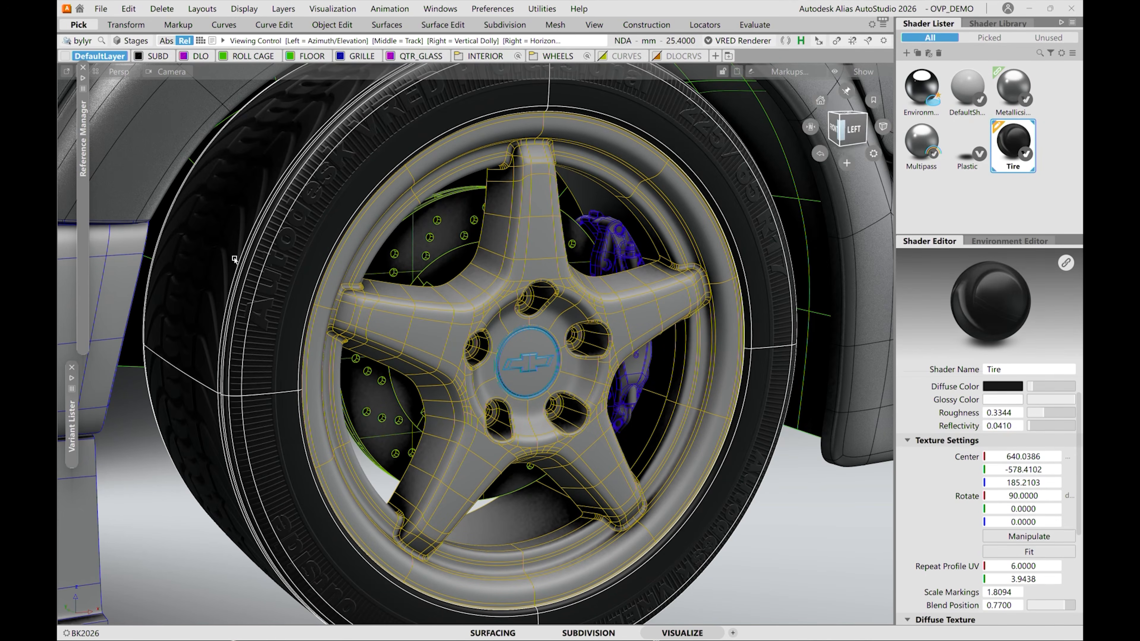
Examine the fitted tread and sidewall lettering on the tire up close from several angles.
{"action": "left_click_drag", "start_coordinate": [237, 259], "coordinate": [313, 300], "text": "alt+shift"}
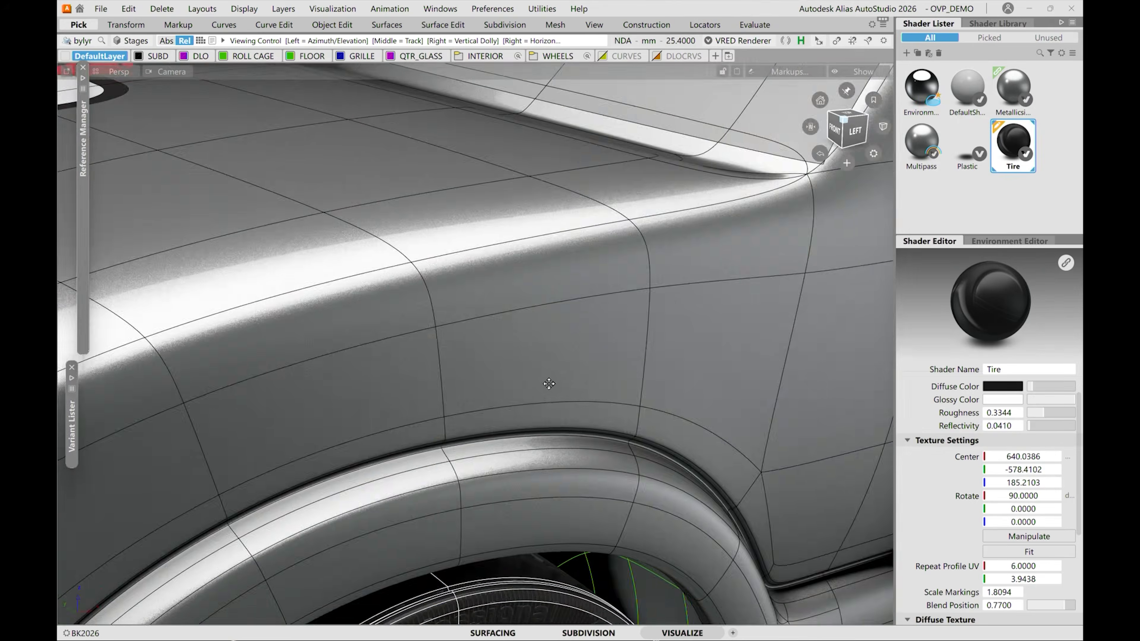
{"action": "middle_click_drag", "start_coordinate": [549, 384], "coordinate": [451, 165], "text": "alt+shift"}
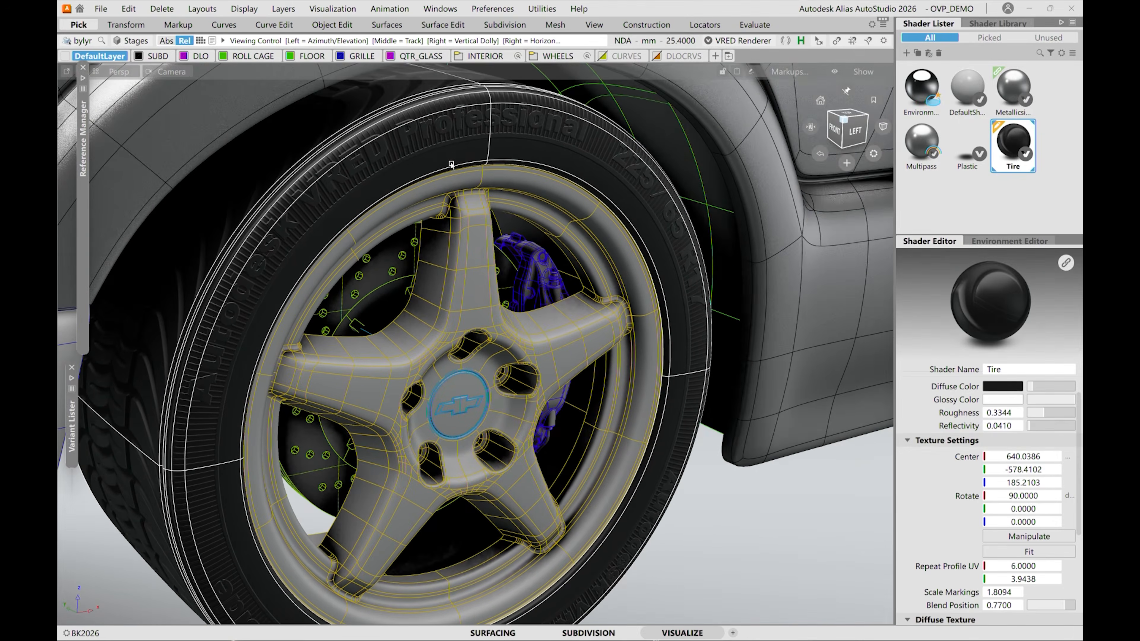
{"action": "left_click_drag", "start_coordinate": [444, 145], "coordinate": [448, 135], "text": "alt+shift"}
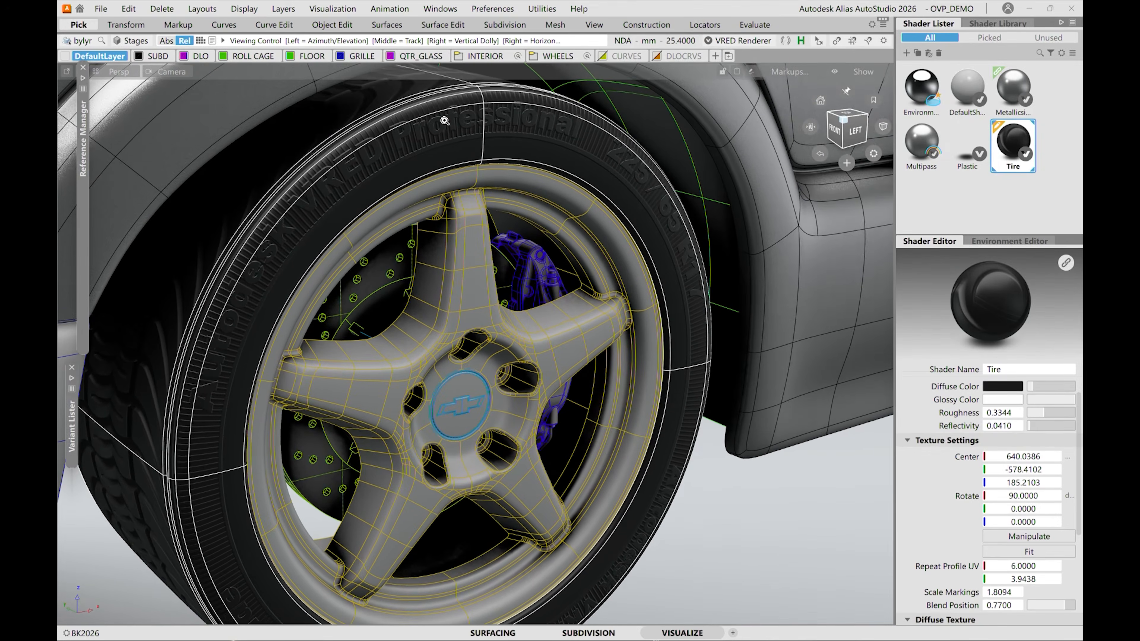
{"action": "right_click_drag", "start_coordinate": [443, 119], "coordinate": [438, 96], "text": "alt+shift"}
{"action": "middle_click_drag", "start_coordinate": [397, 72], "coordinate": [410, 218], "text": "alt+shift"}
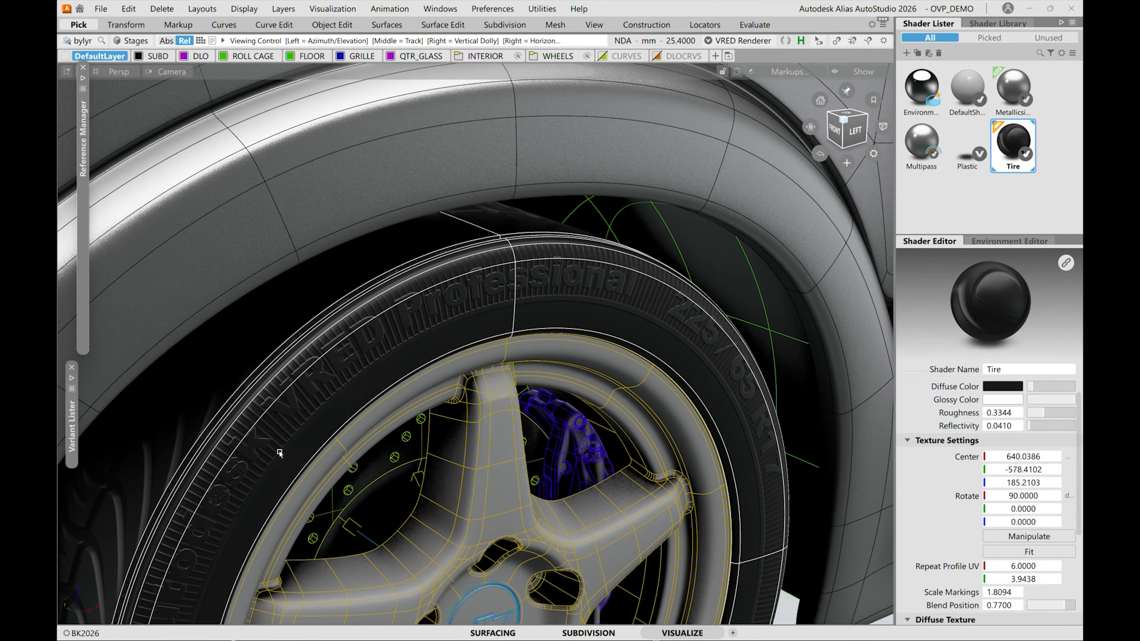
{"action": "left_click_drag", "start_coordinate": [331, 465], "coordinate": [260, 440], "text": "alt+shift"}
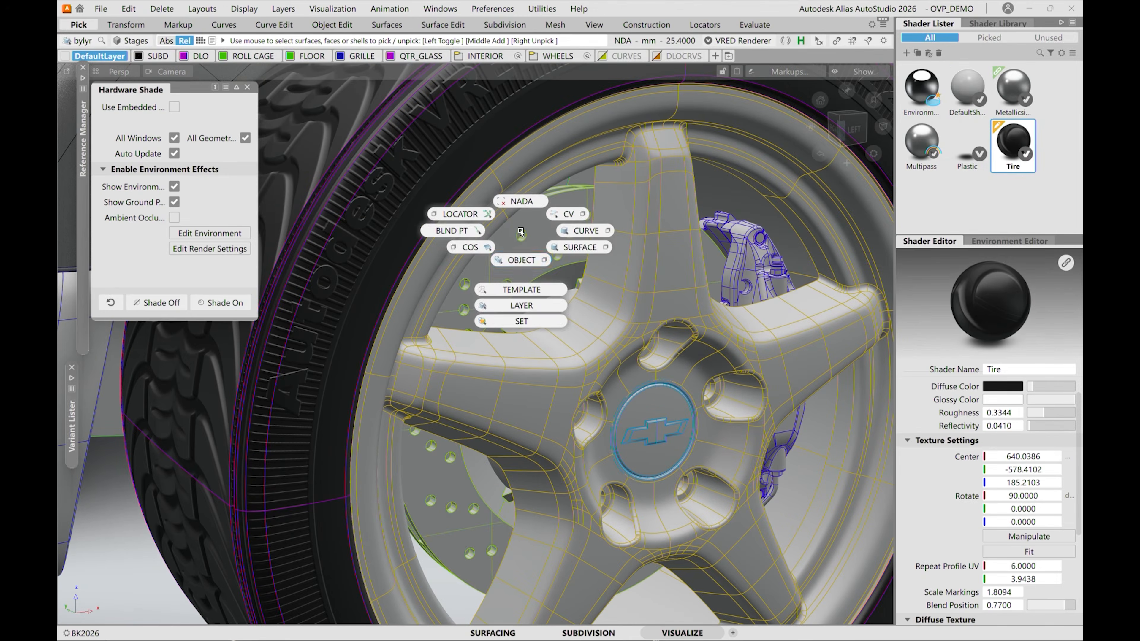
{"action": "left_click_drag", "start_coordinate": [521, 232], "coordinate": [502, 262], "text": "ctrl+shift"}
{"action": "left_click", "coordinate": [526, 268]}
{"action": "right_click_drag", "start_coordinate": [502, 262], "coordinate": [540, 263], "text": "alt+shift"}
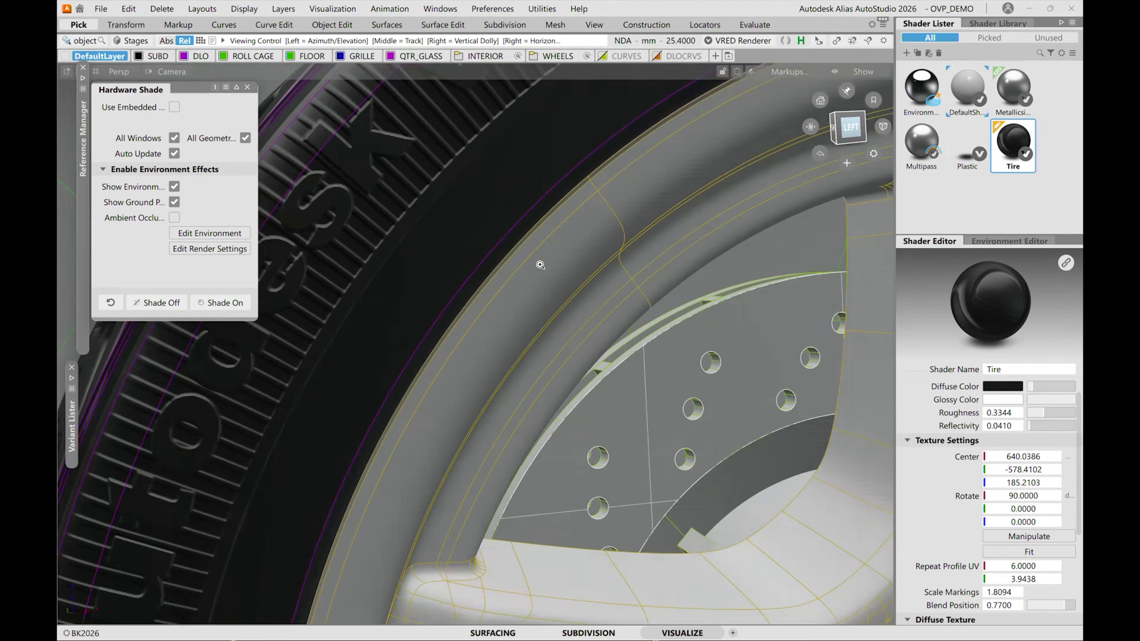
{"action": "middle_click_drag", "start_coordinate": [539, 263], "coordinate": [611, 346], "text": "alt+shift"}
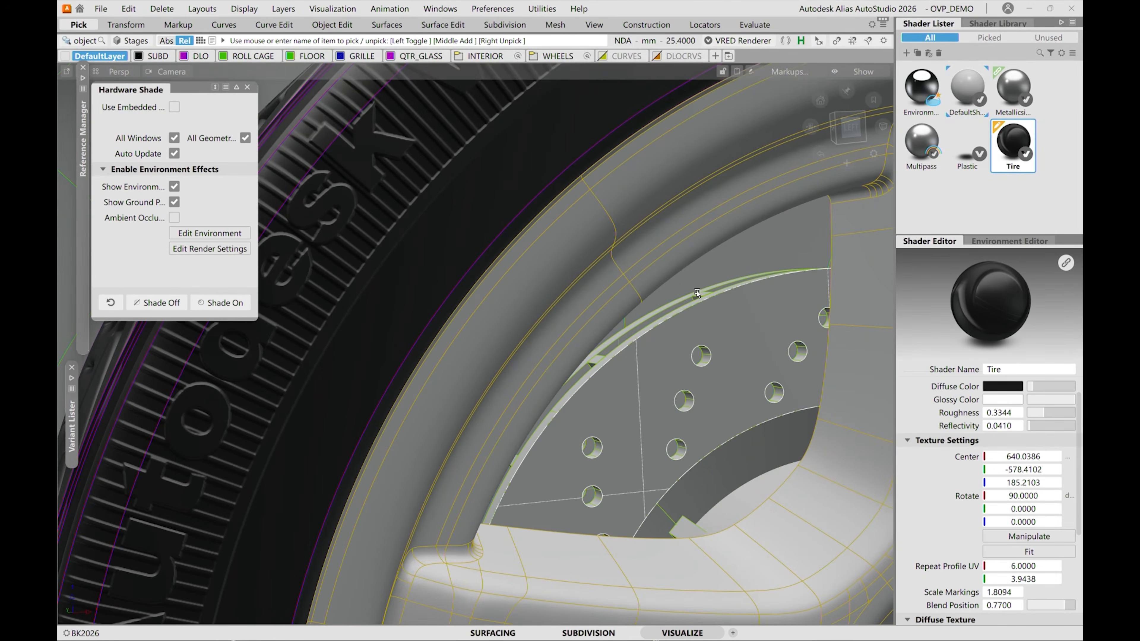
Select the drilled brake disc geometry behind the wheel spokes.
{"action": "left_click_drag", "start_coordinate": [697, 292], "coordinate": [686, 255], "text": "ctrl+shift"}
{"action": "left_click_drag", "start_coordinate": [686, 255], "coordinate": [680, 330], "text": "ctrl+shift"}
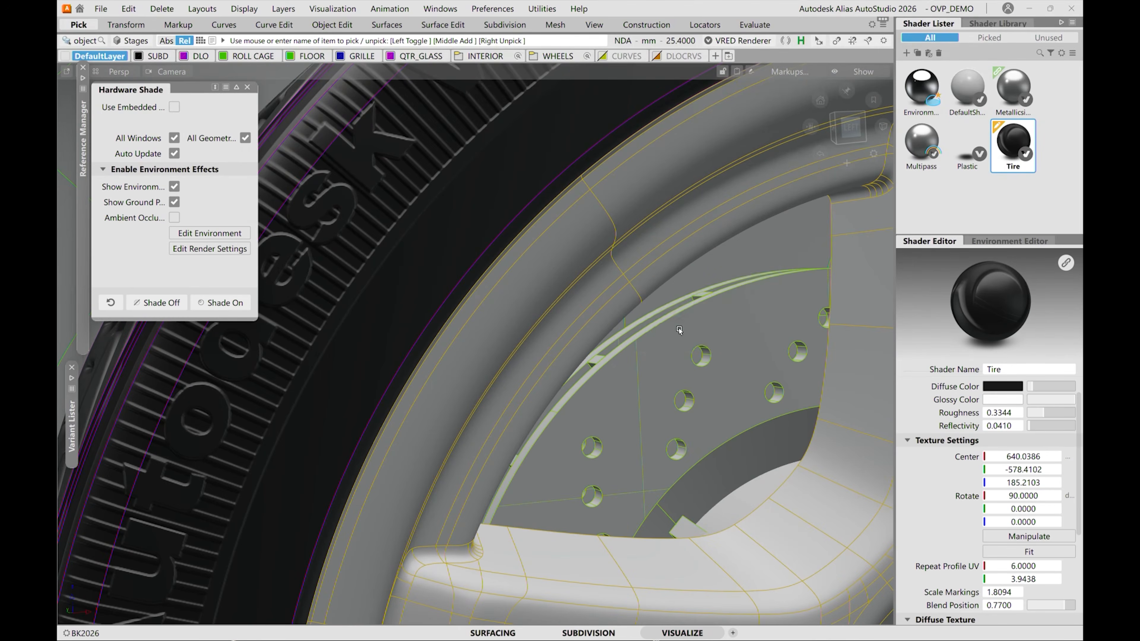
{"action": "left_click", "coordinate": [679, 330]}
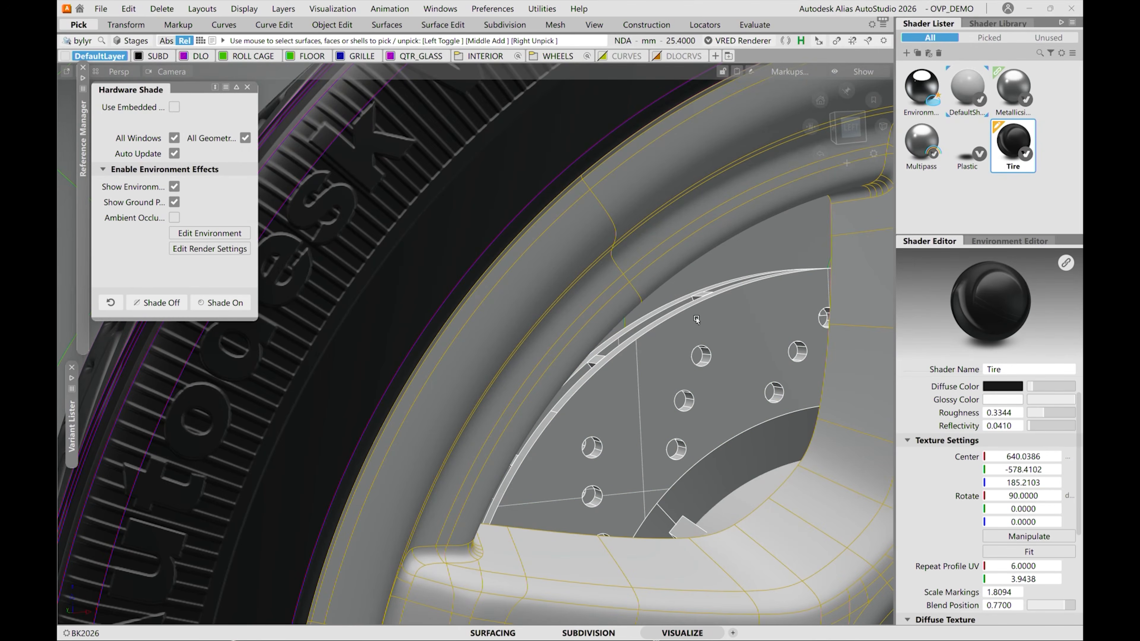
Browse the Metals materials of the VRED shader library and select the Brakedisc shader.
{"action": "left_click", "coordinate": [998, 25]}
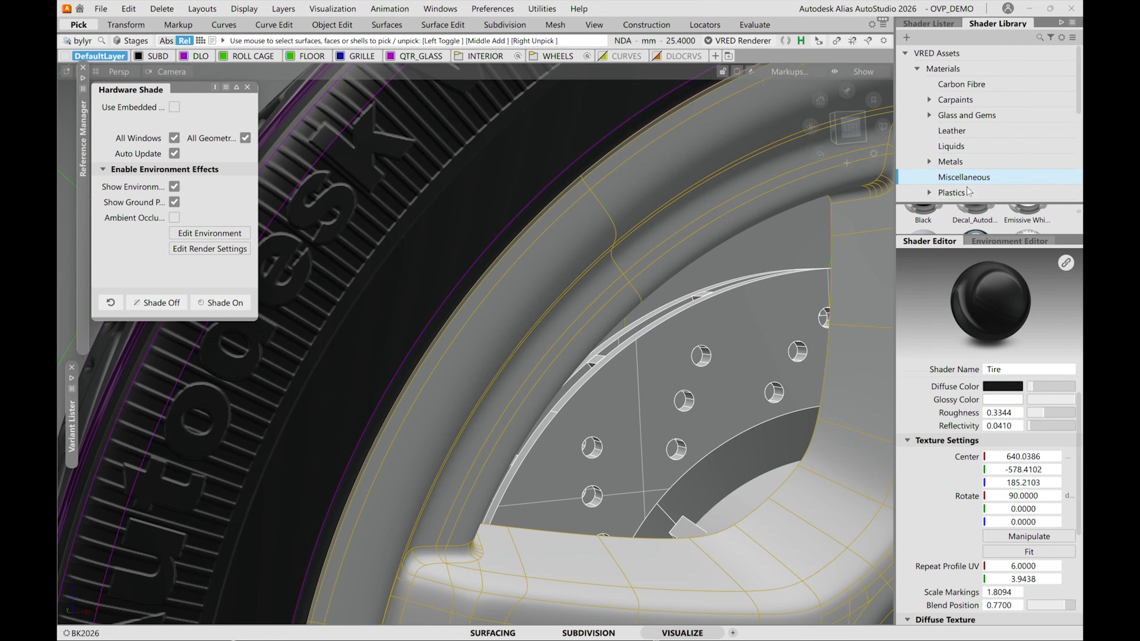
{"action": "left_click_drag", "start_coordinate": [969, 204], "coordinate": [970, 114]}
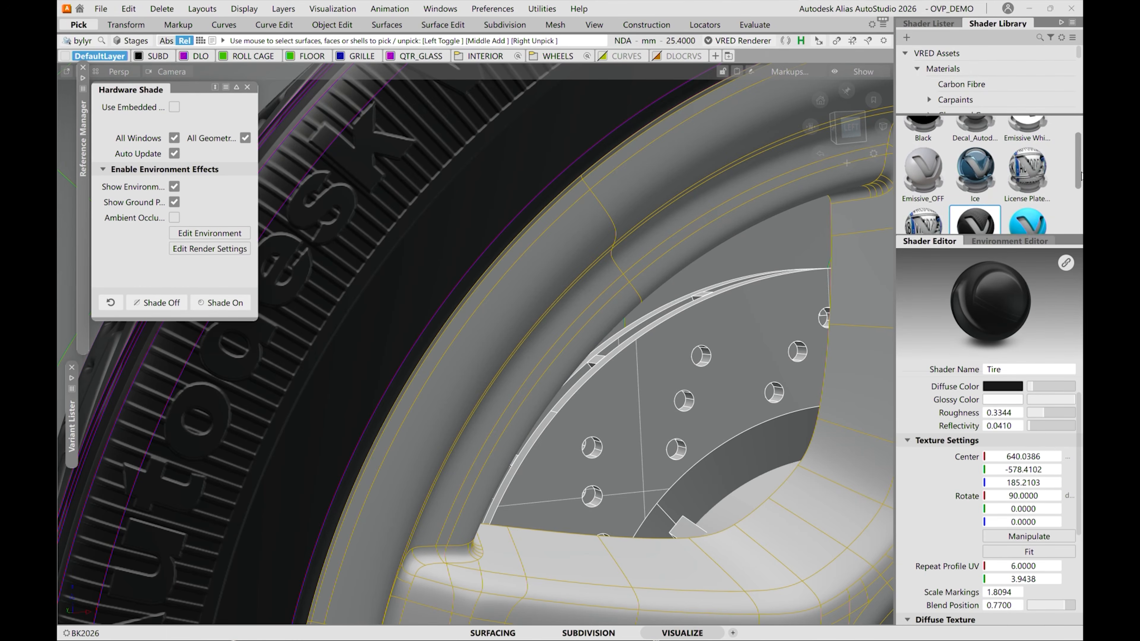
{"action": "left_click_drag", "start_coordinate": [1078, 183], "coordinate": [1081, 141]}
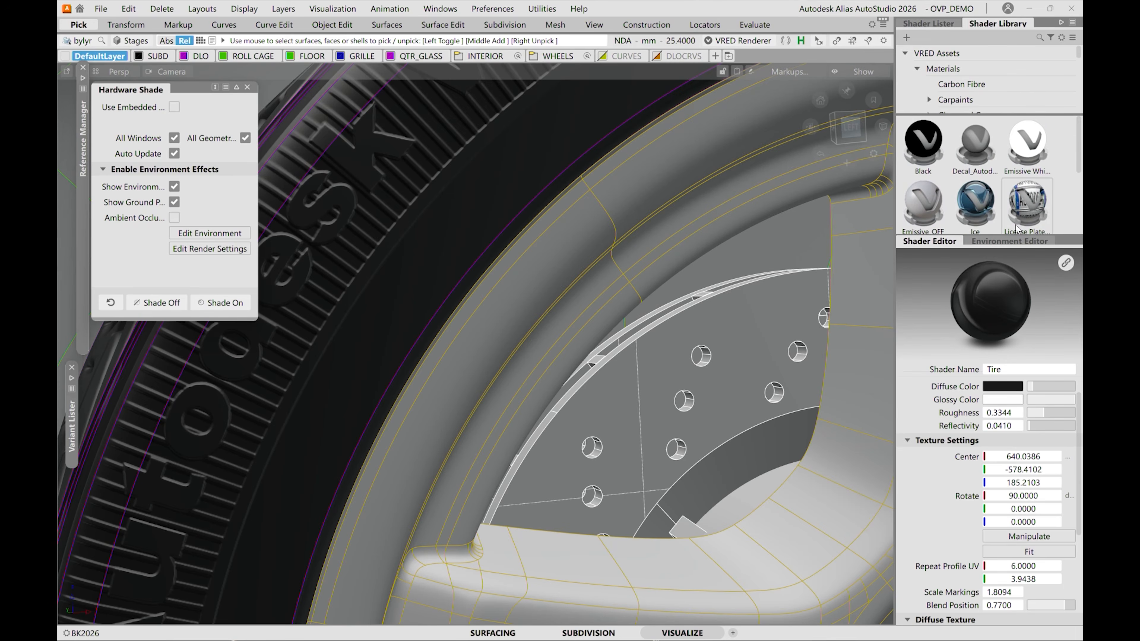
{"action": "left_click_drag", "start_coordinate": [1003, 237], "coordinate": [1002, 415]}
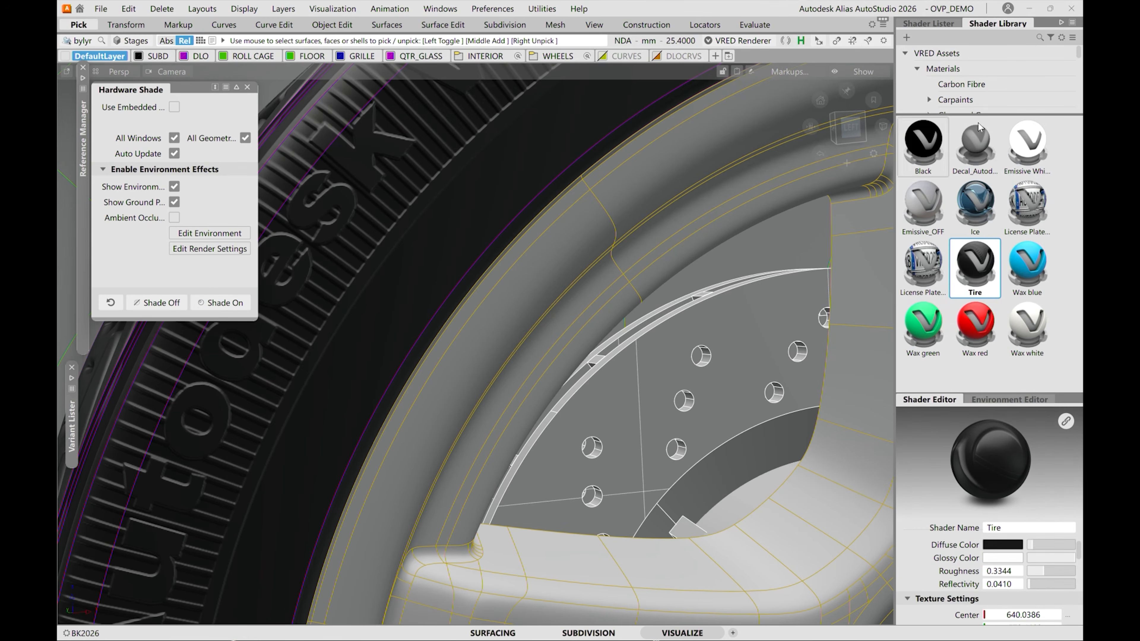
{"action": "left_click_drag", "start_coordinate": [1002, 118], "coordinate": [1001, 239]}
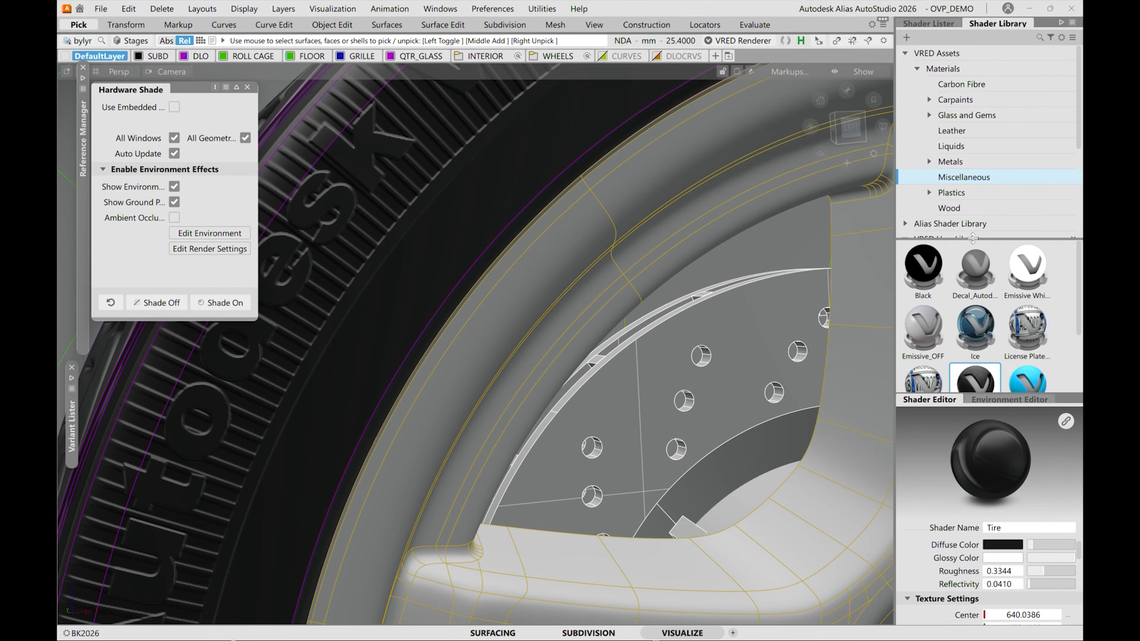
{"action": "left_click", "coordinate": [957, 161]}
{"action": "left_click_drag", "start_coordinate": [1078, 262], "coordinate": [1074, 345]}
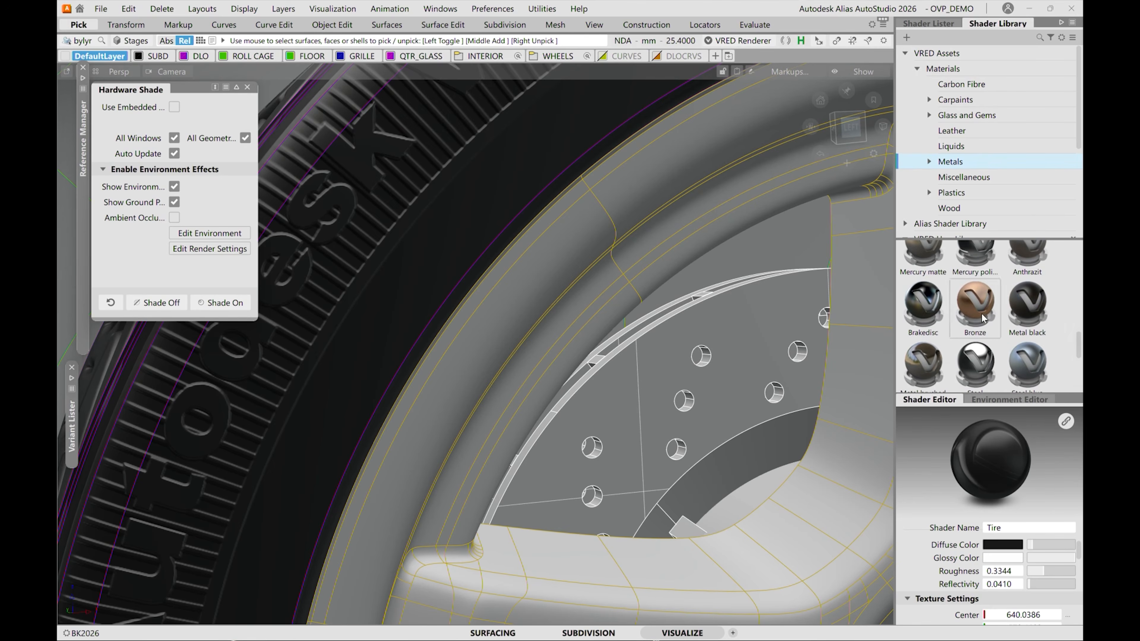
{"action": "left_click", "coordinate": [927, 308]}
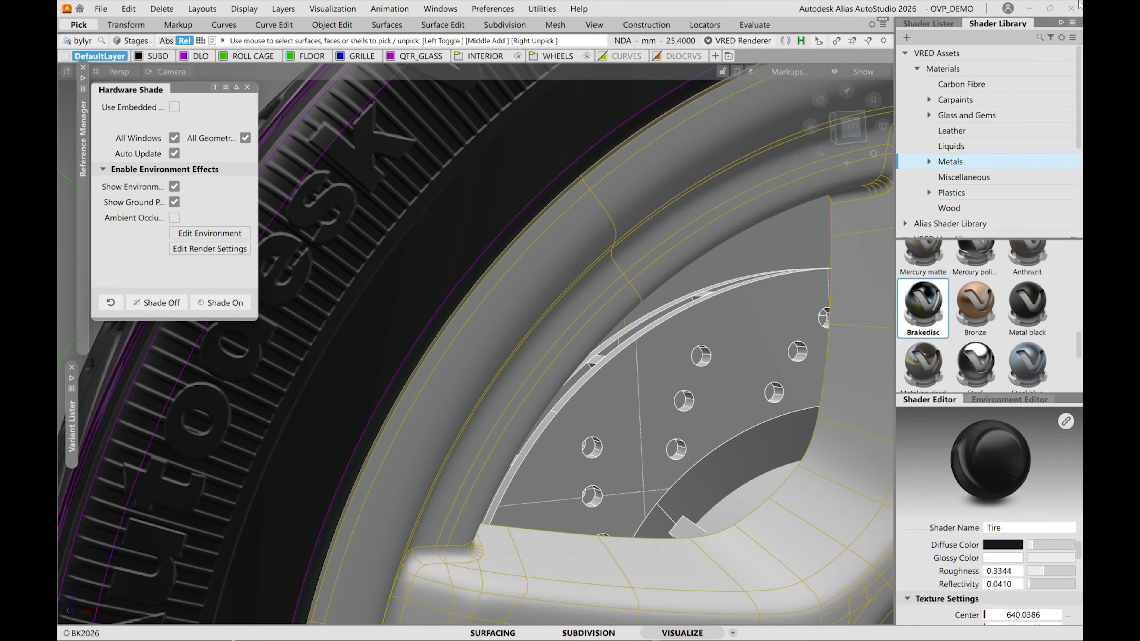
Search the shader library for "brake".
{"action": "left_click", "coordinate": [1039, 37]}
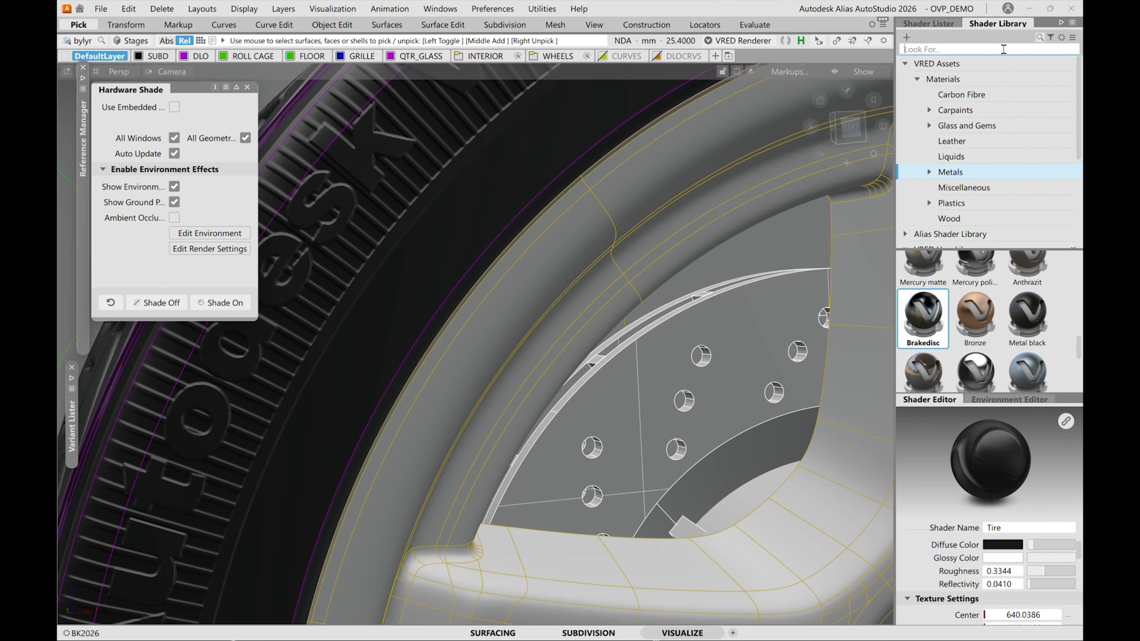
{"action": "type", "text": "brakew"}
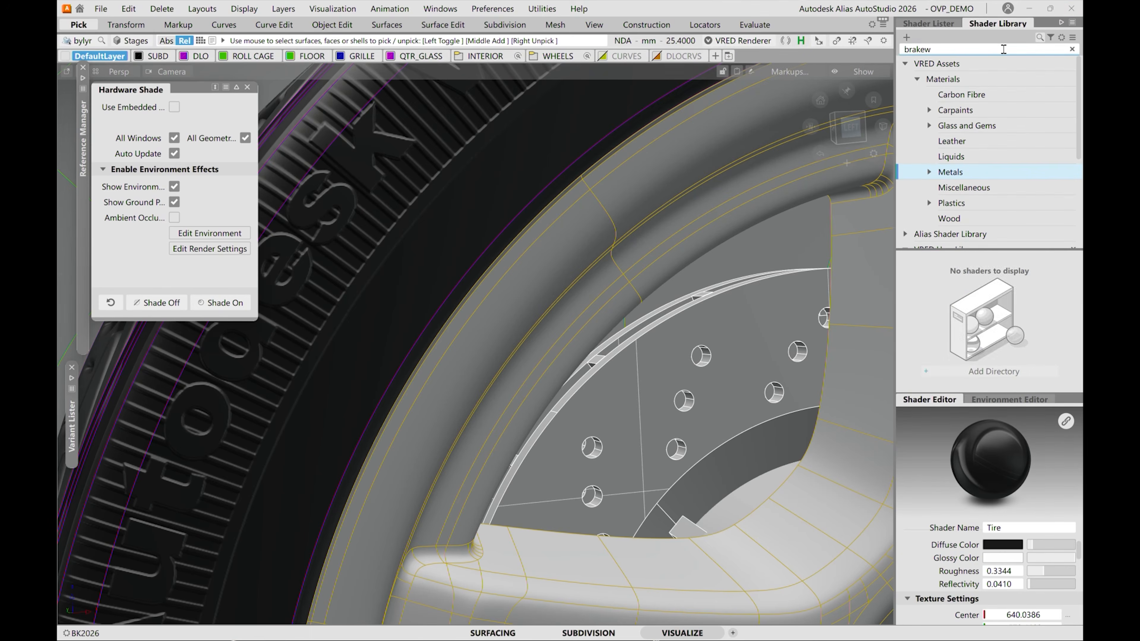
{"action": "key", "text": "BackSpace"}
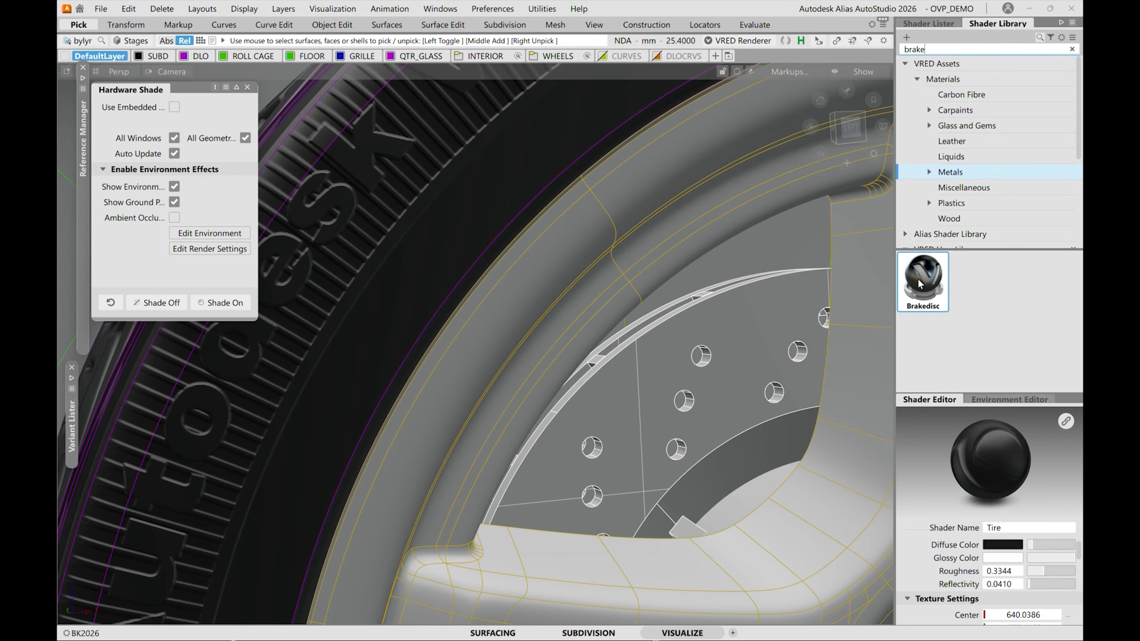
Assign the Brakedisc library shader to the selected brake disc.
{"action": "right_click", "coordinate": [930, 269]}
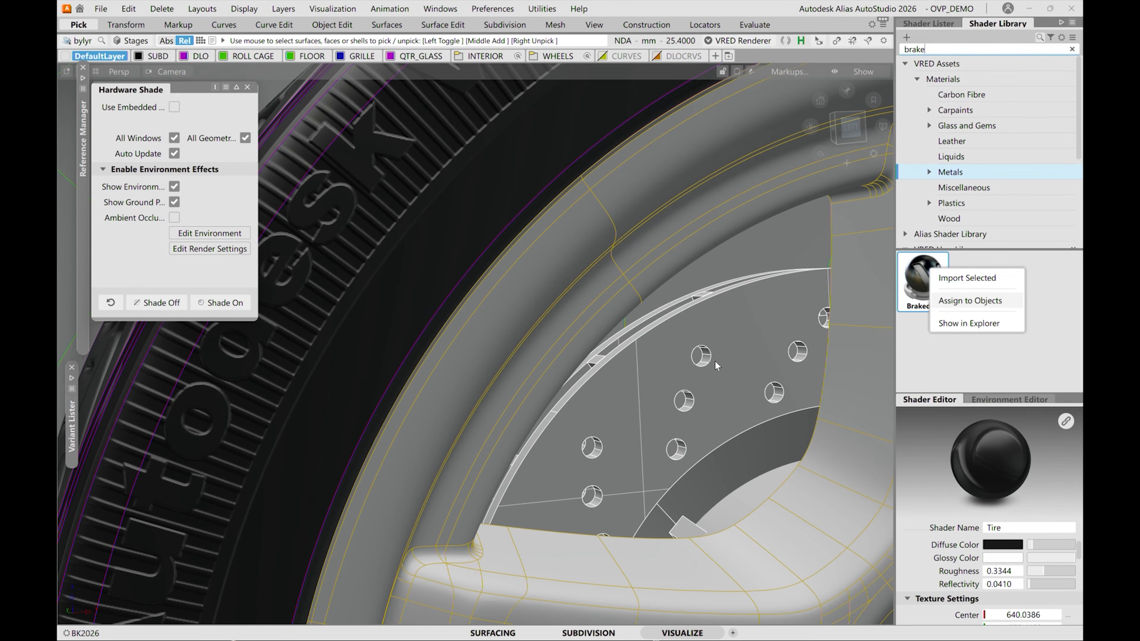
{"action": "left_click", "coordinate": [680, 353]}
{"action": "middle_click_drag", "start_coordinate": [738, 393], "coordinate": [604, 295], "text": "alt+shift"}
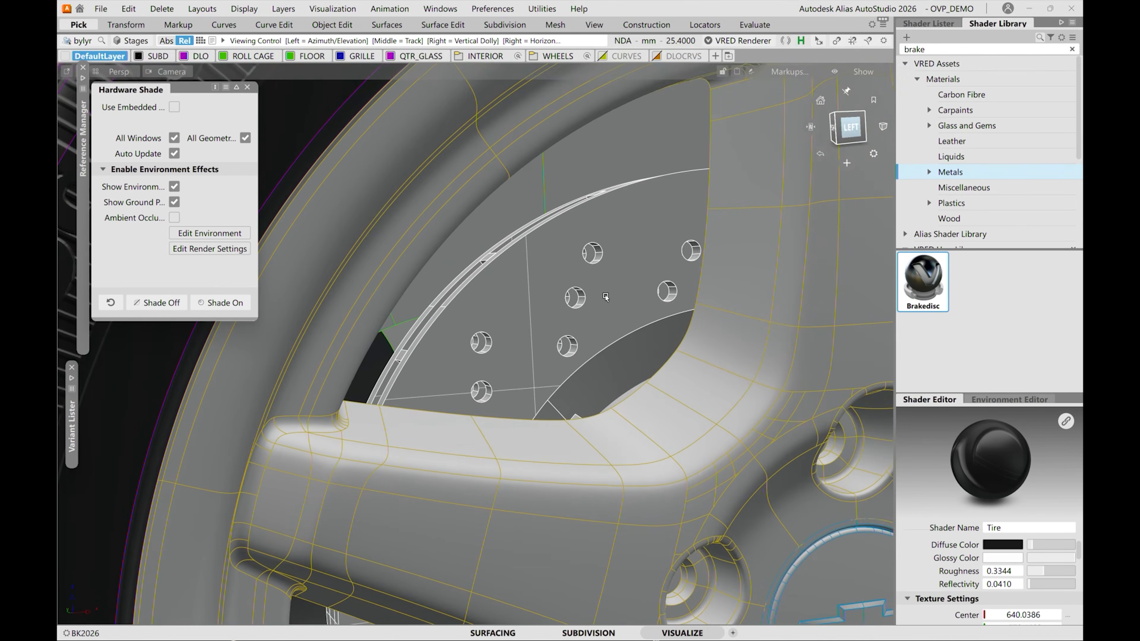
{"action": "right_click", "coordinate": [933, 271]}
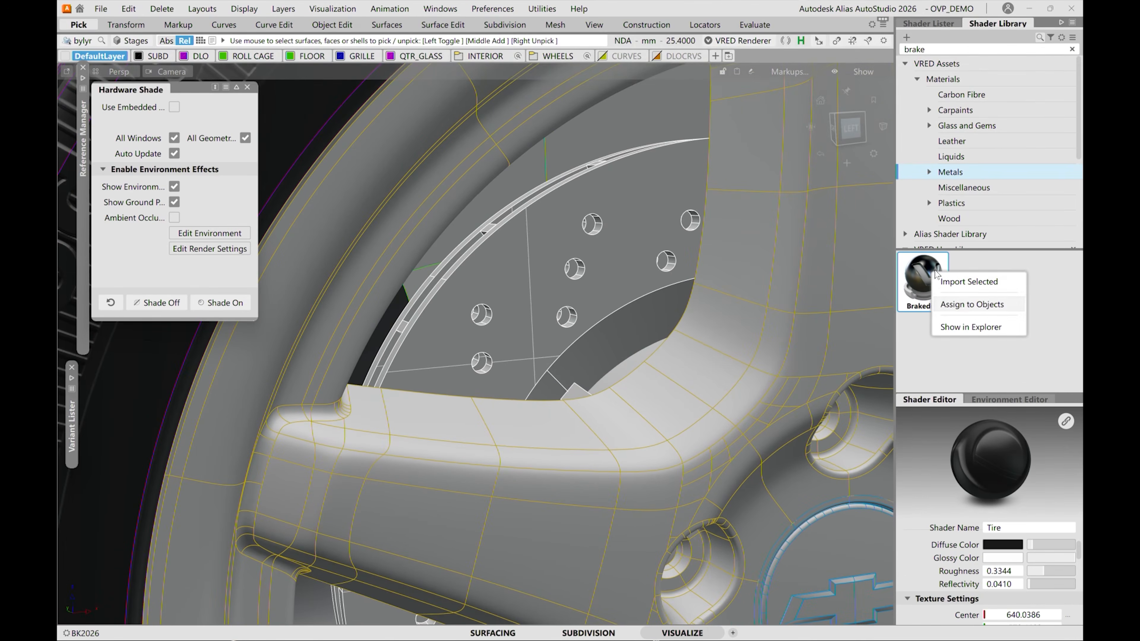
{"action": "left_click", "coordinate": [958, 306]}
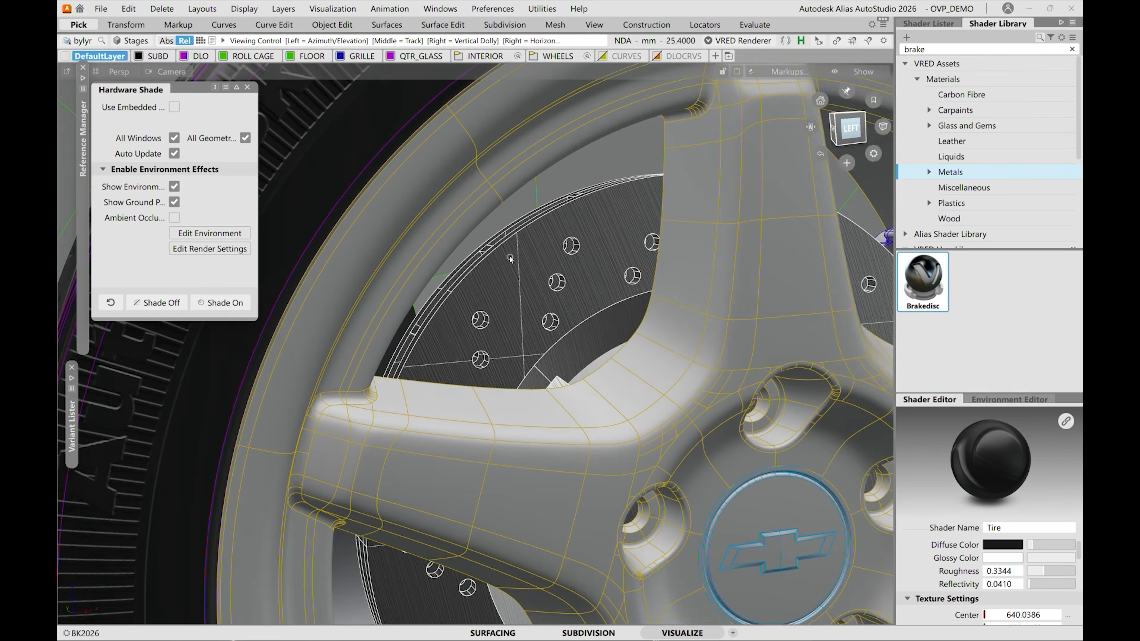
{"action": "right_click_drag", "start_coordinate": [509, 256], "coordinate": [919, 328], "text": "alt+shift"}
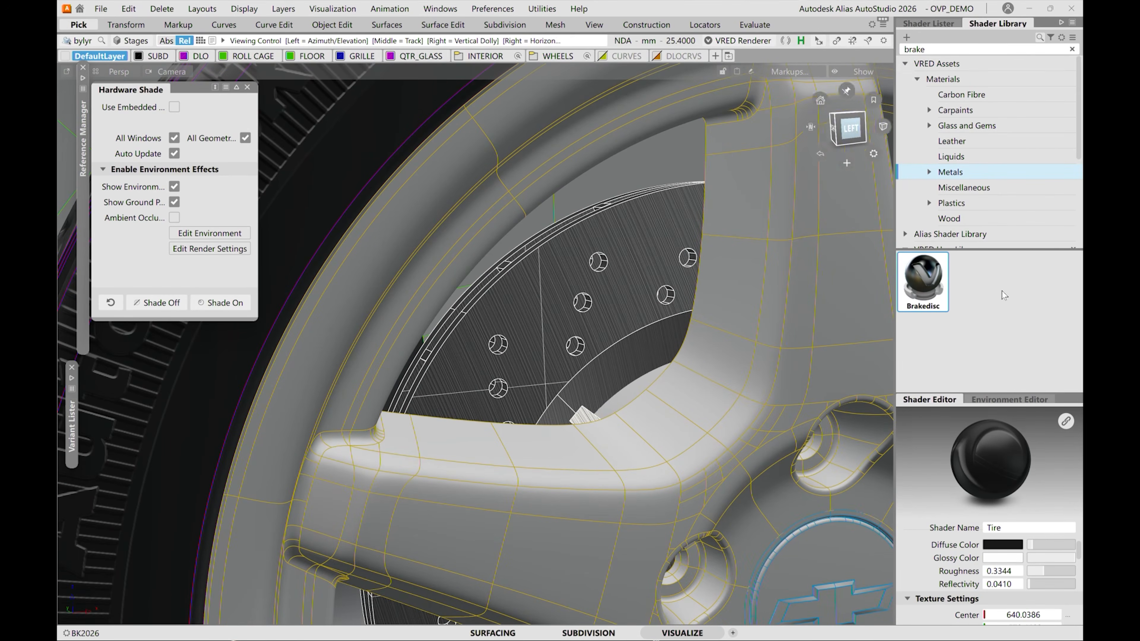
Unlink the Brakedisc shader in the scene from its library asset so its settings can be edited.
{"action": "left_click", "coordinate": [924, 24]}
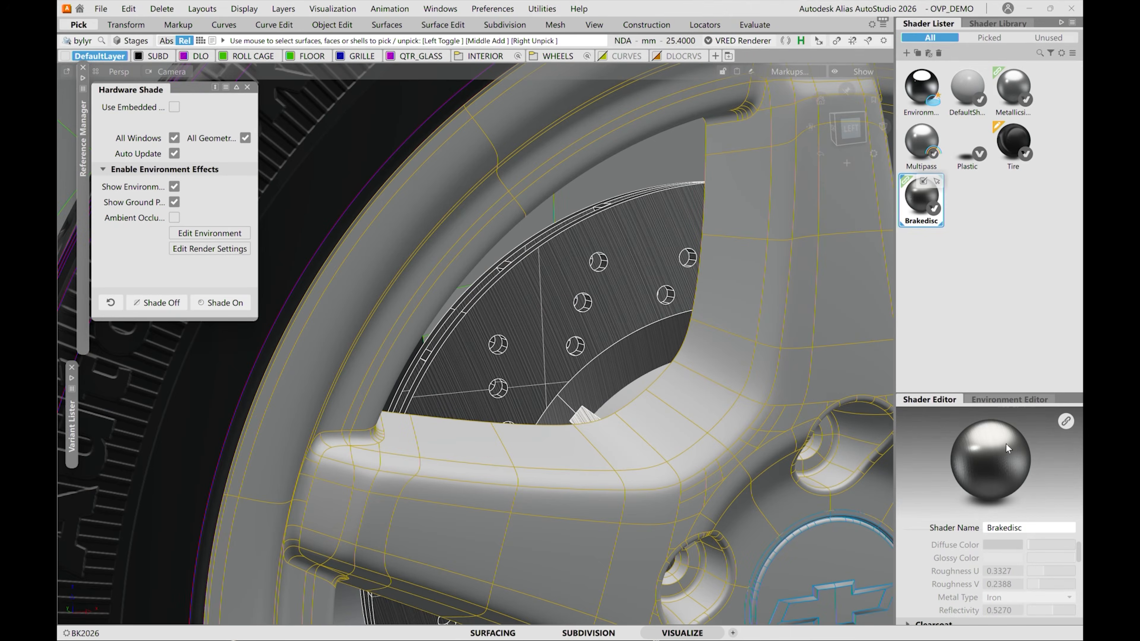
{"action": "left_click", "coordinate": [1065, 423]}
{"action": "left_click", "coordinate": [436, 360]}
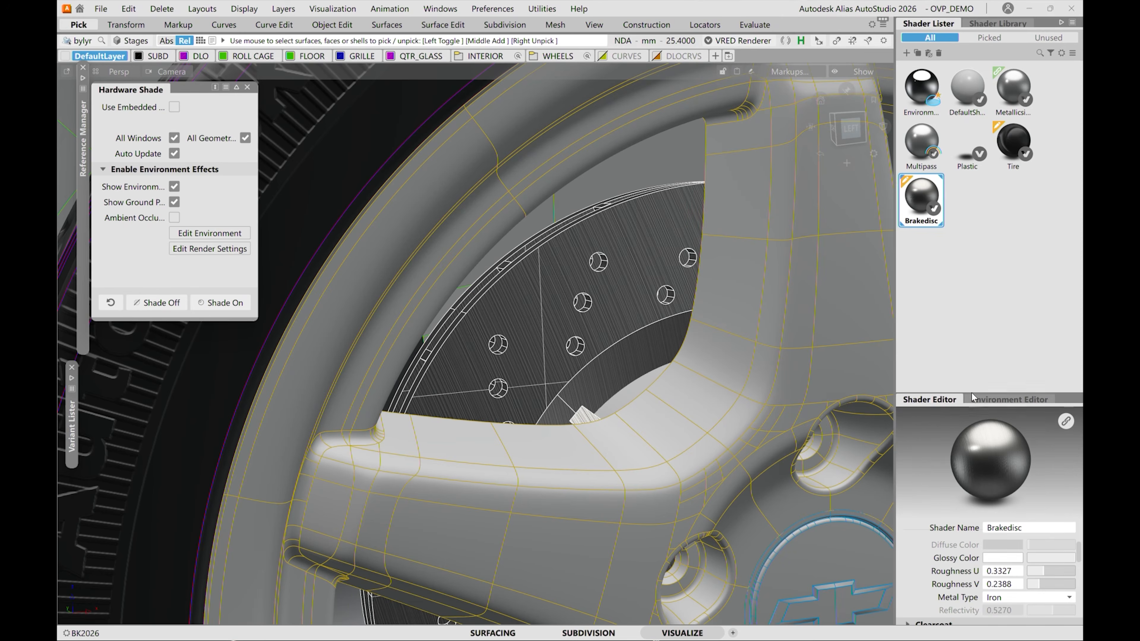
Center the Brakedisc shader's radial brush orientation on the selected brake disc using Get Center.
{"action": "left_click_drag", "start_coordinate": [971, 393], "coordinate": [970, 243]}
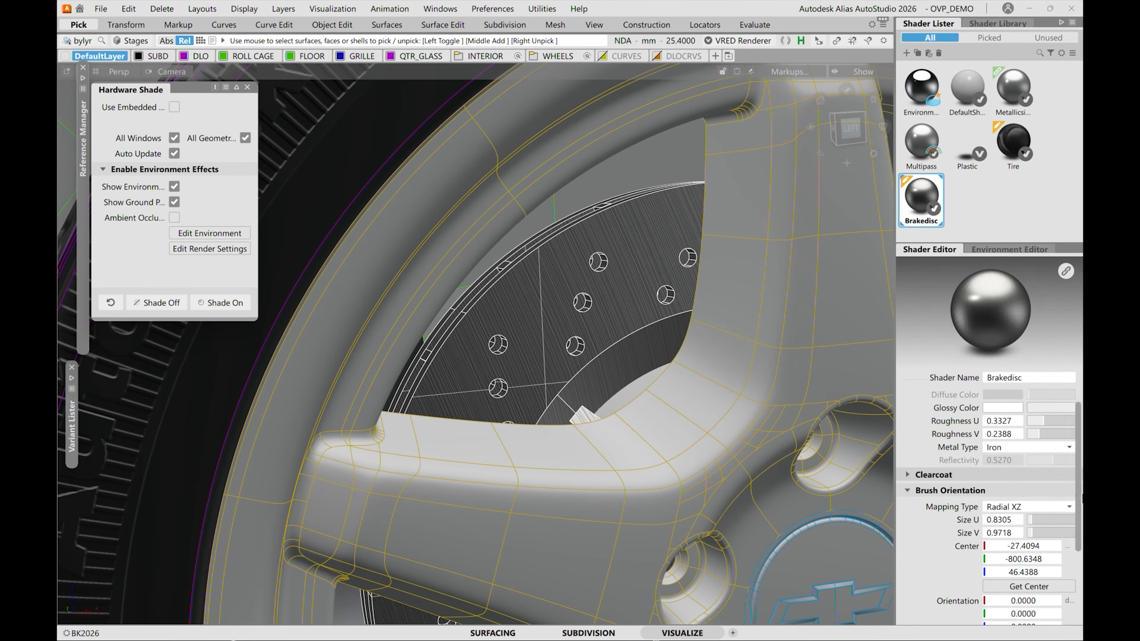
{"action": "scroll", "coordinate": [1078, 498], "scroll_direction": "down", "scroll_amount": 4}
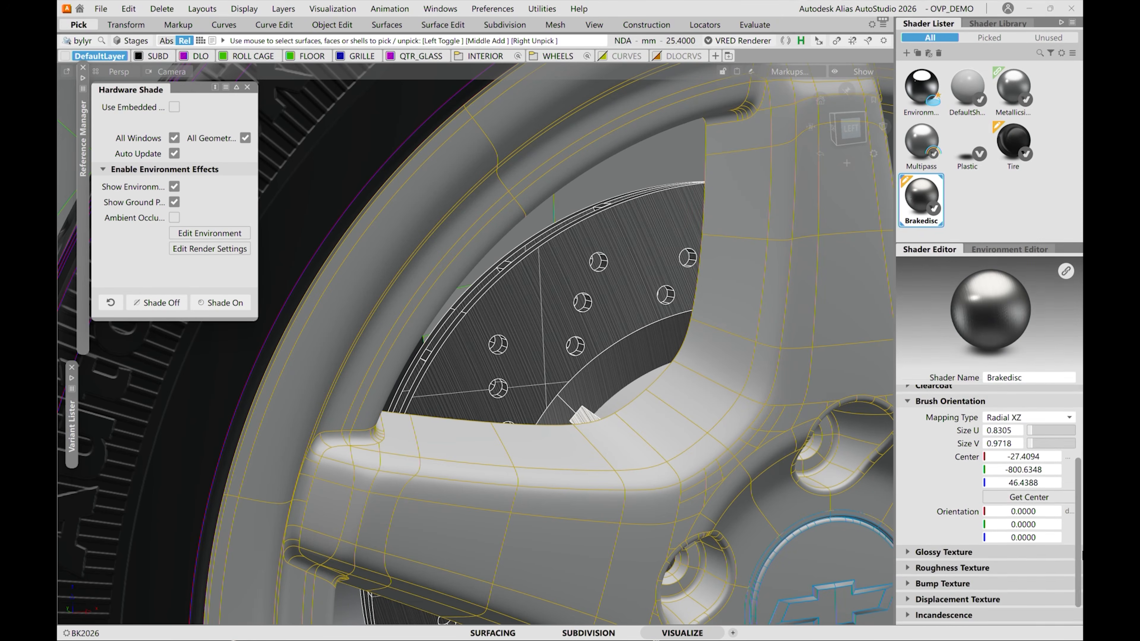
{"action": "left_click", "coordinate": [1028, 499]}
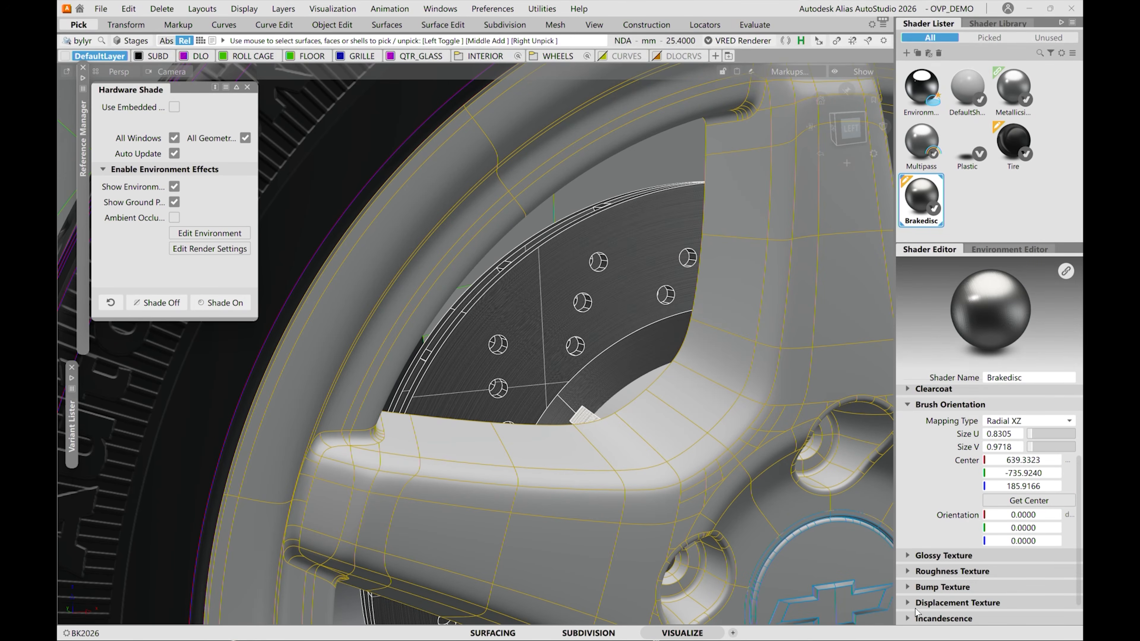
Raise the Brakedisc shader's bump texture intensity to 1.5189 and examine the brushed surface on the disc.
{"action": "left_click", "coordinate": [932, 588]}
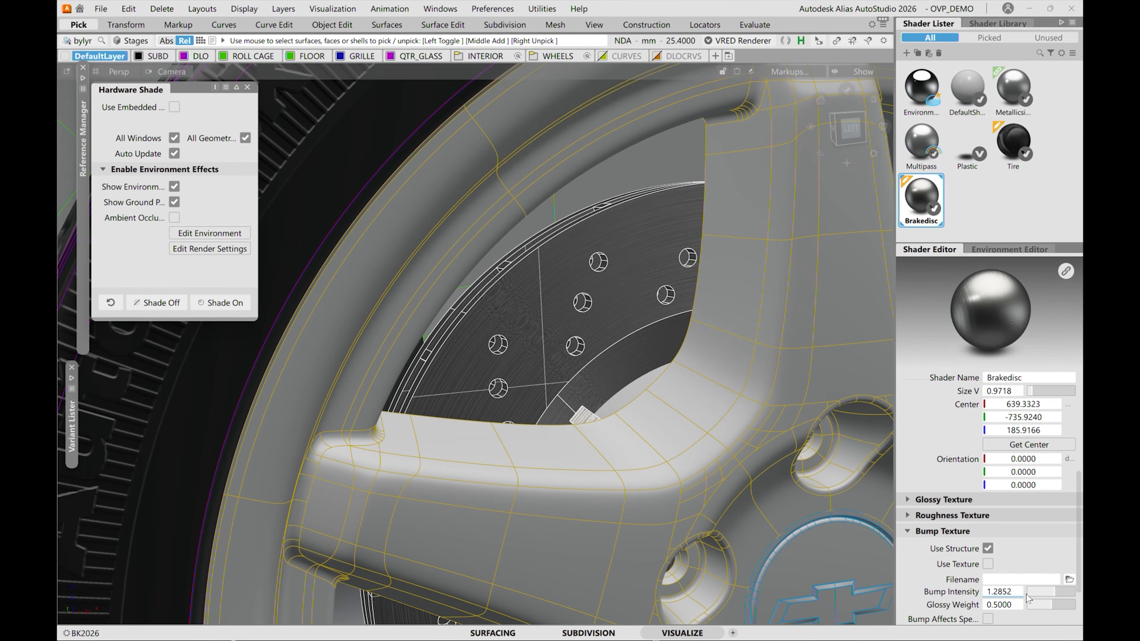
{"action": "key", "text": "alt+shift"}
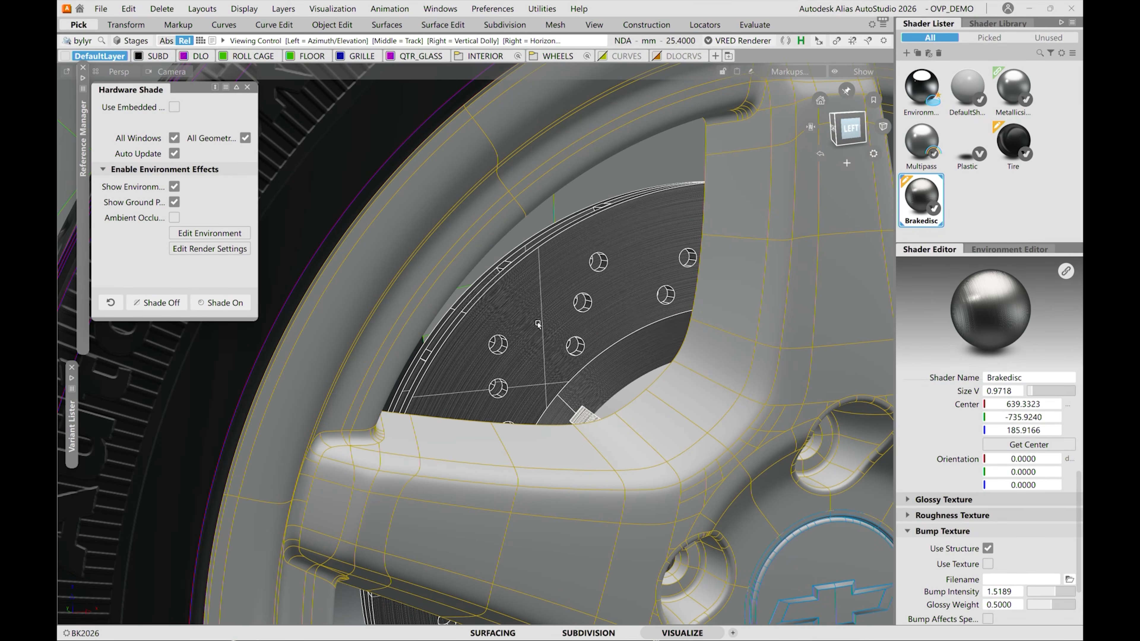
{"action": "left_click_drag", "start_coordinate": [558, 305], "coordinate": [637, 355], "text": "alt+shift"}
{"action": "mouse_move", "coordinate": [960, 625]}
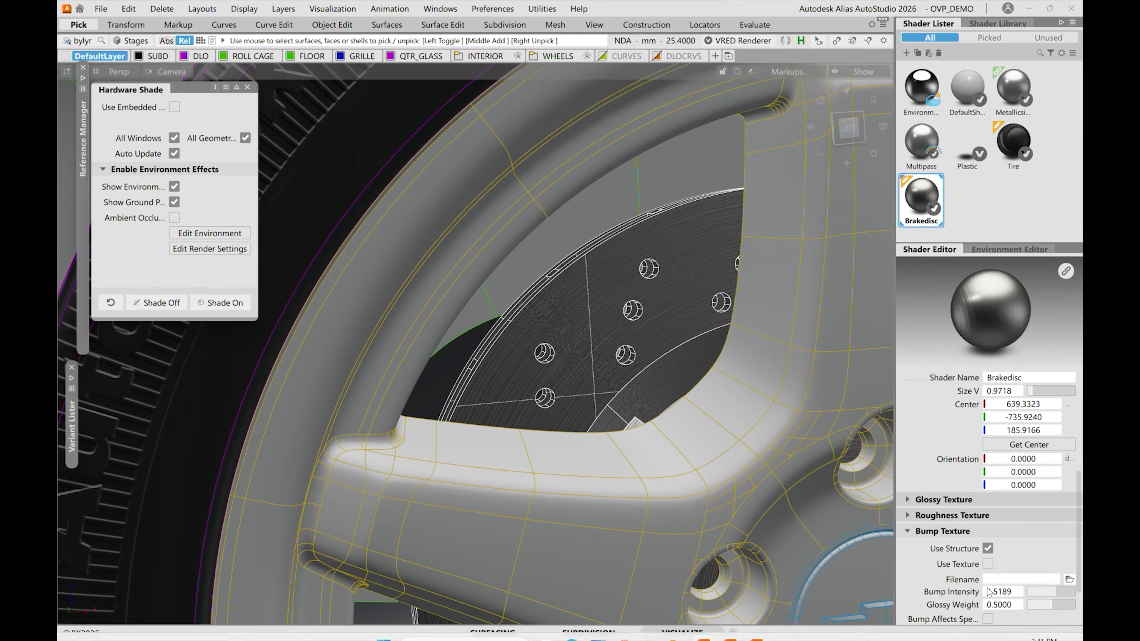
{"action": "right_click_drag", "start_coordinate": [795, 512], "coordinate": [530, 327], "text": "alt+shift"}
{"action": "left_click_drag", "start_coordinate": [529, 327], "coordinate": [619, 341], "text": "alt+shift"}
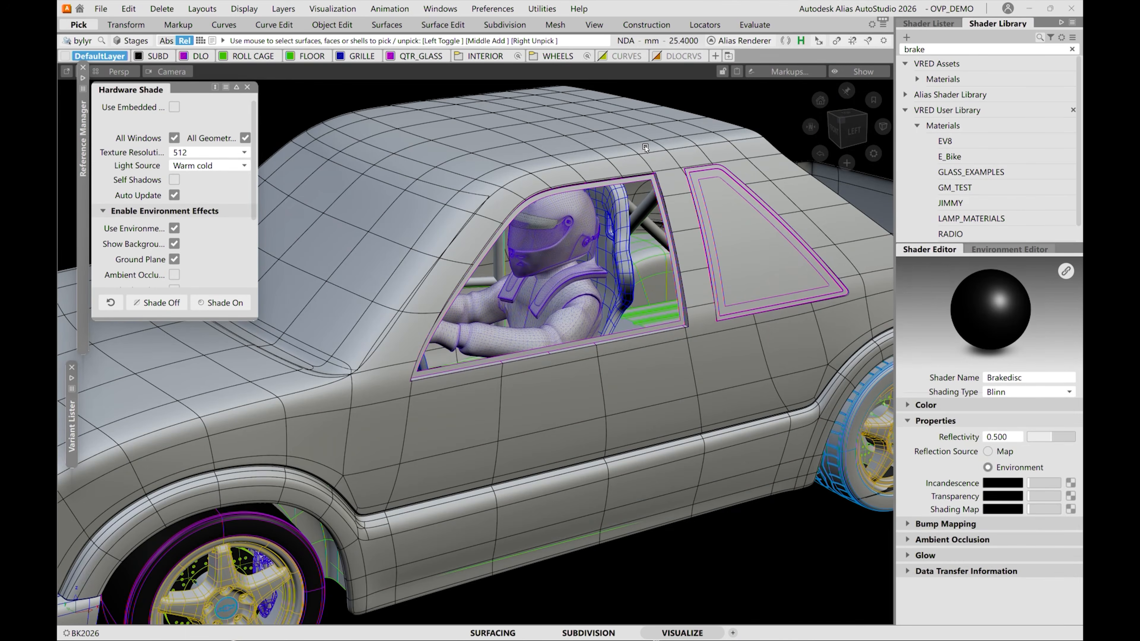
Show the list of all scene shaders and frame the truck's cabin with the driver and side windows.
{"action": "left_click", "coordinate": [928, 25]}
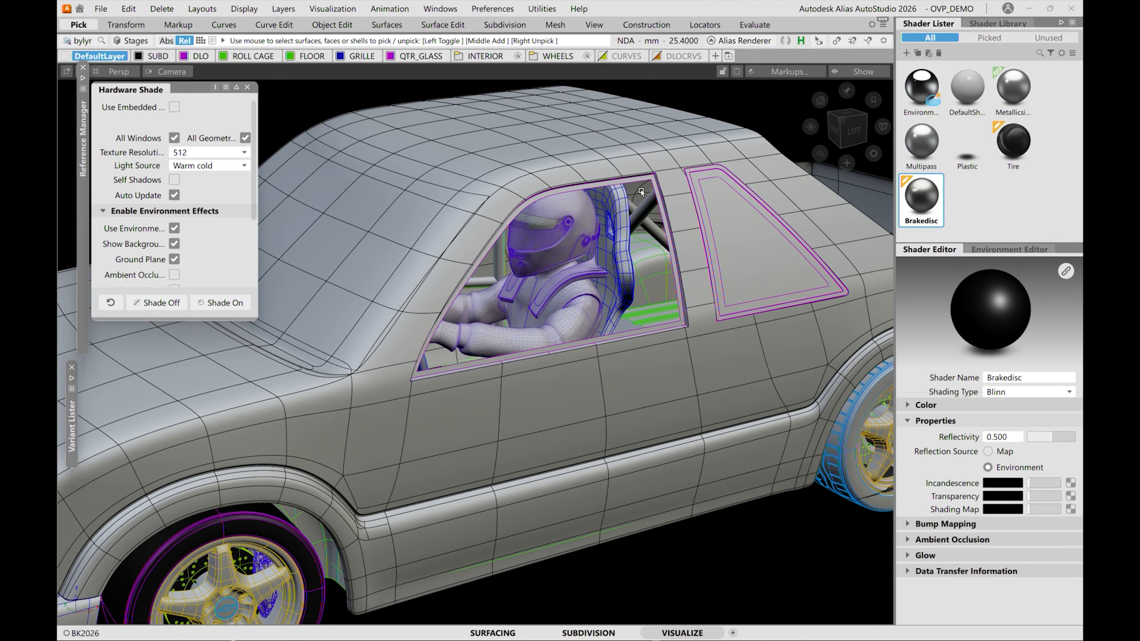
{"action": "left_click_drag", "start_coordinate": [561, 193], "coordinate": [556, 146], "text": "alt+shift"}
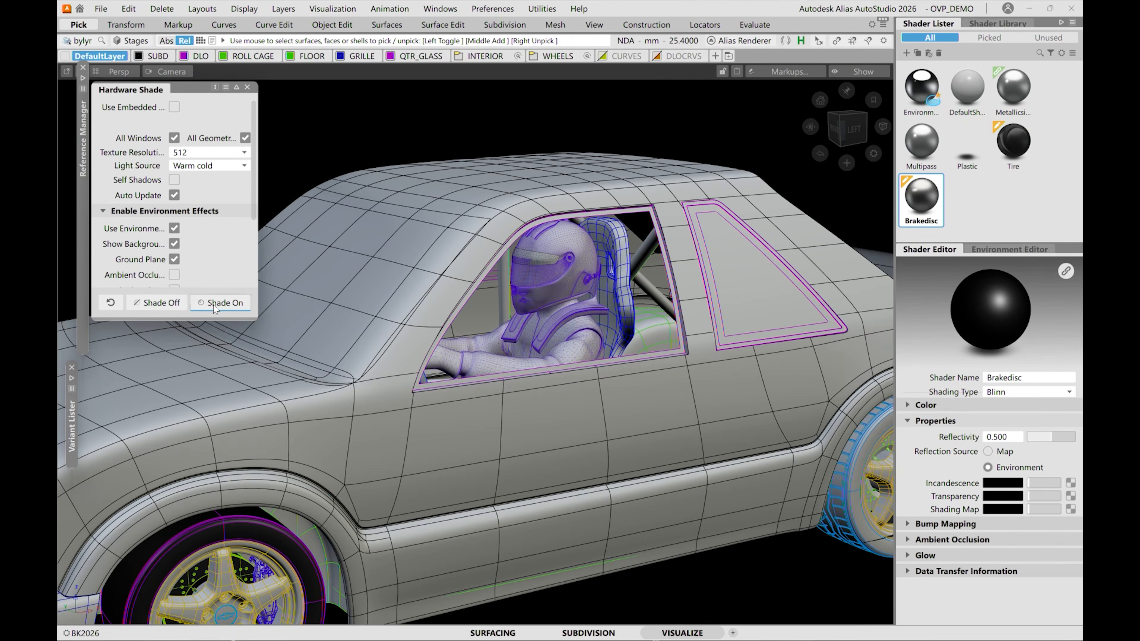
{"action": "left_click_drag", "start_coordinate": [526, 271], "coordinate": [522, 255], "text": "alt+shift"}
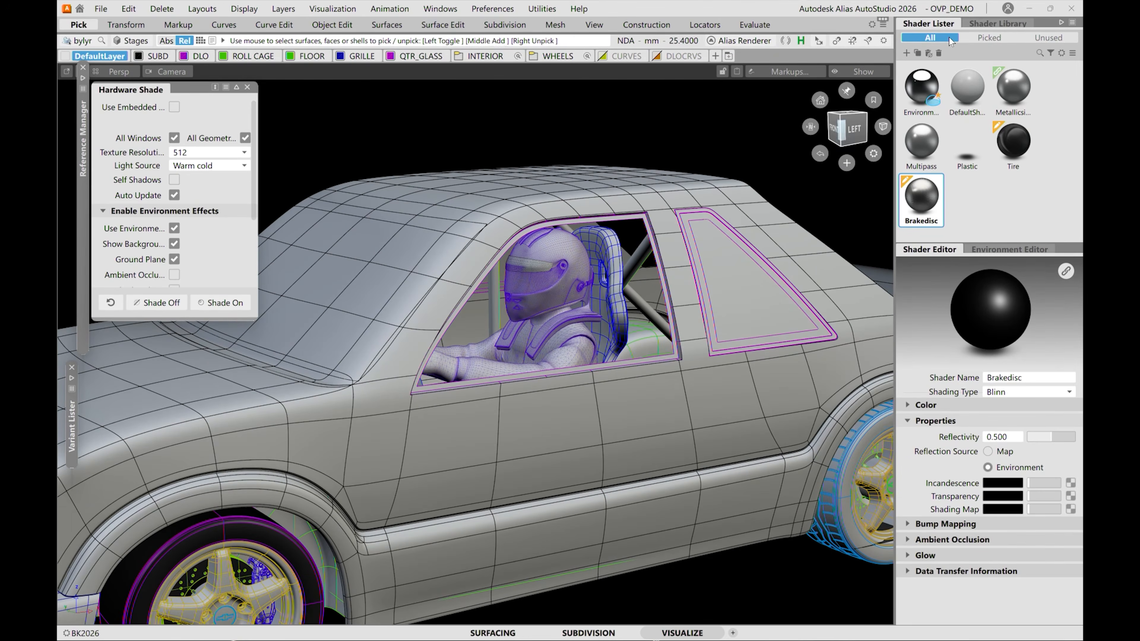